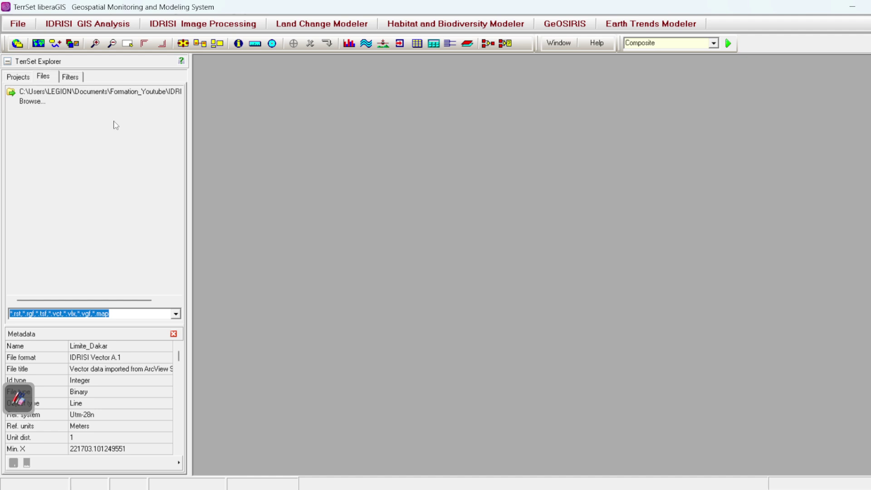
# Set the Default project's working folder to IDRISI\Dakar and display that folder in the file list.
pyautogui.click(20, 77)
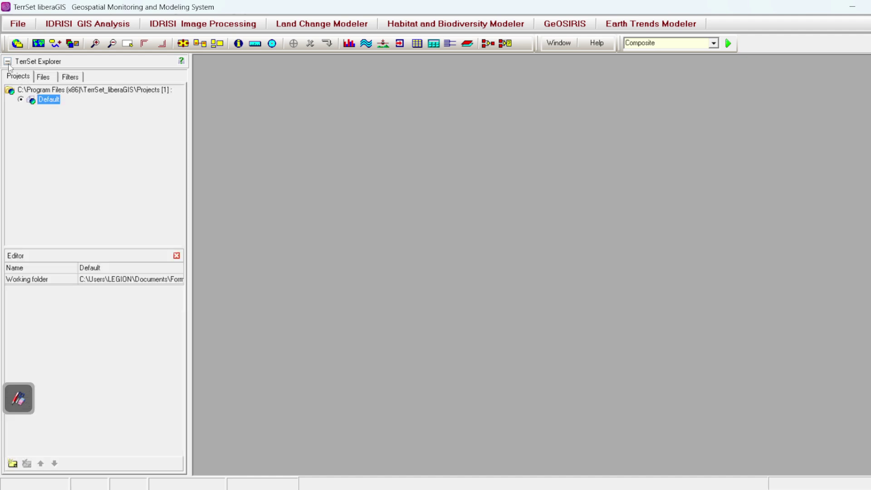
pyautogui.click(8, 61)
pyautogui.click(8, 94)
pyautogui.click(135, 280)
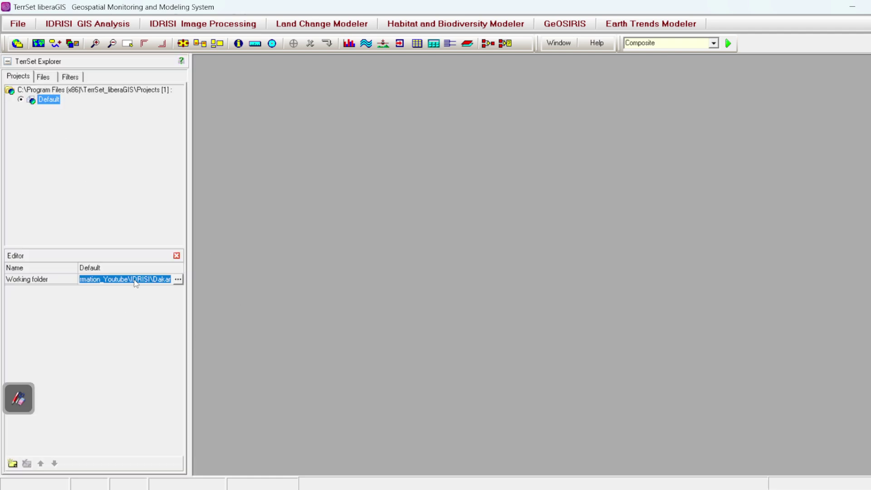
pyautogui.click(178, 279)
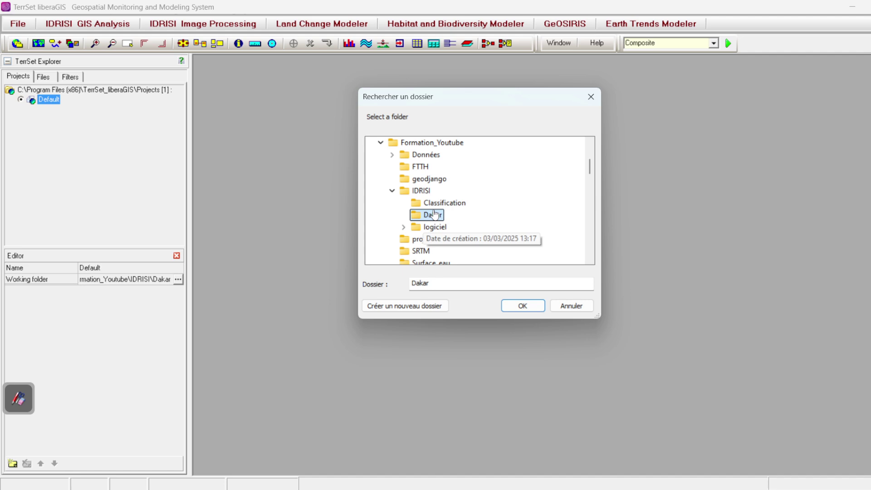
pyautogui.click(523, 306)
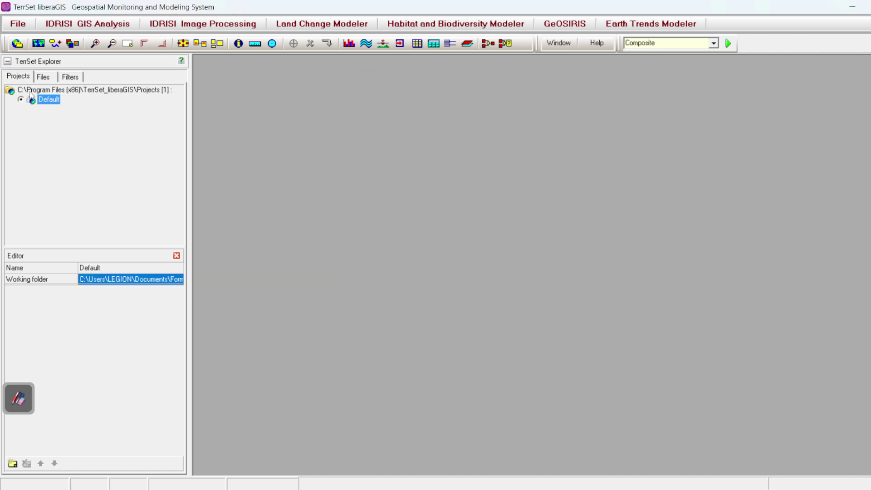
pyautogui.click(42, 77)
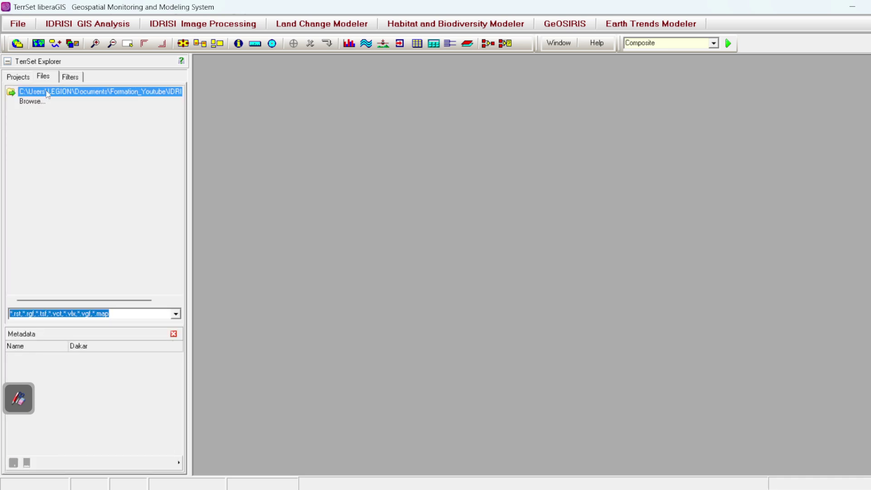
pyautogui.rightClick(46, 93)
pyautogui.click(81, 124)
# Import 2015_B2.TIF with the GEOTIFF/TIFF conversion tool as the Idrisi image 2015_B2.
pyautogui.click(17, 28)
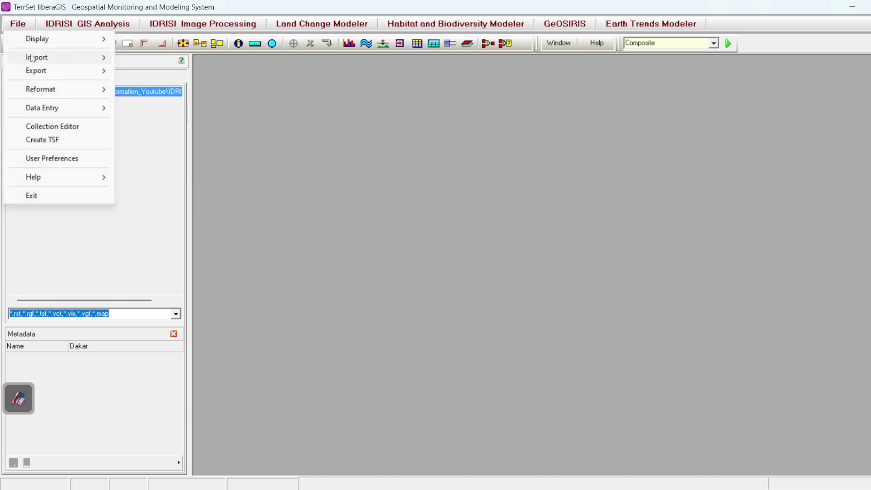
pyautogui.moveTo(49, 60)
pyautogui.moveTo(203, 104)
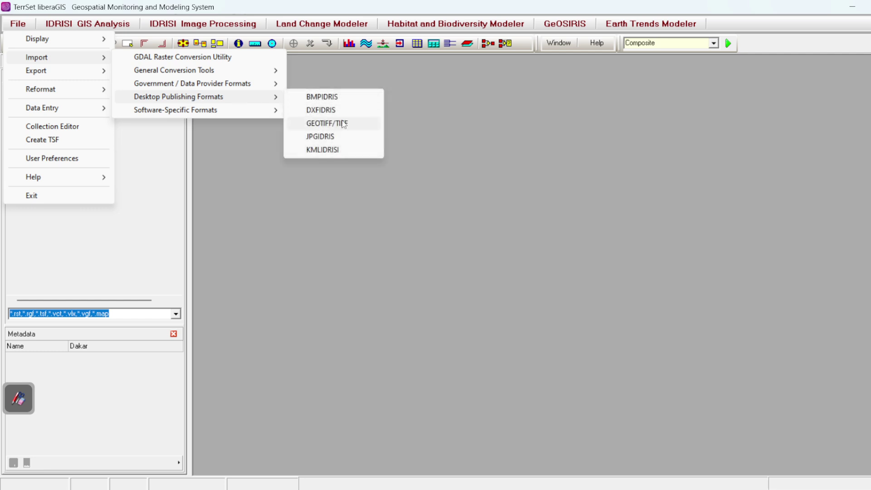
pyautogui.click(326, 123)
pyautogui.click(661, 302)
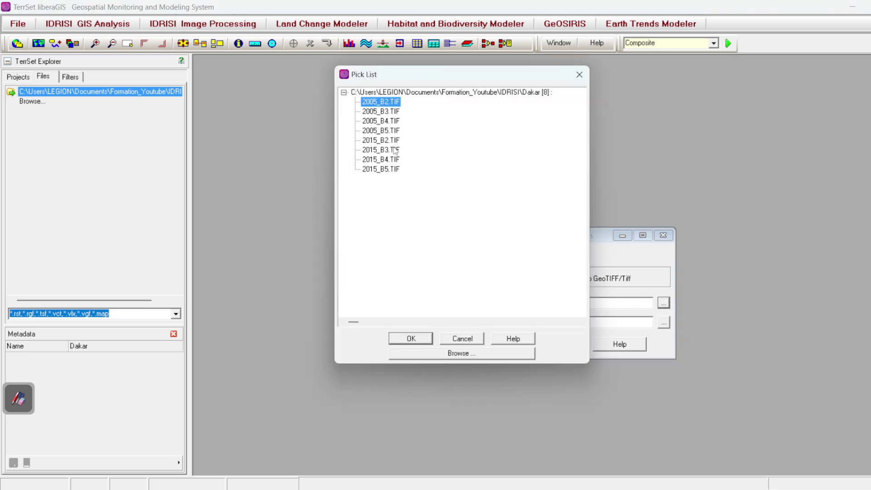
pyautogui.click(387, 170)
pyautogui.click(387, 152)
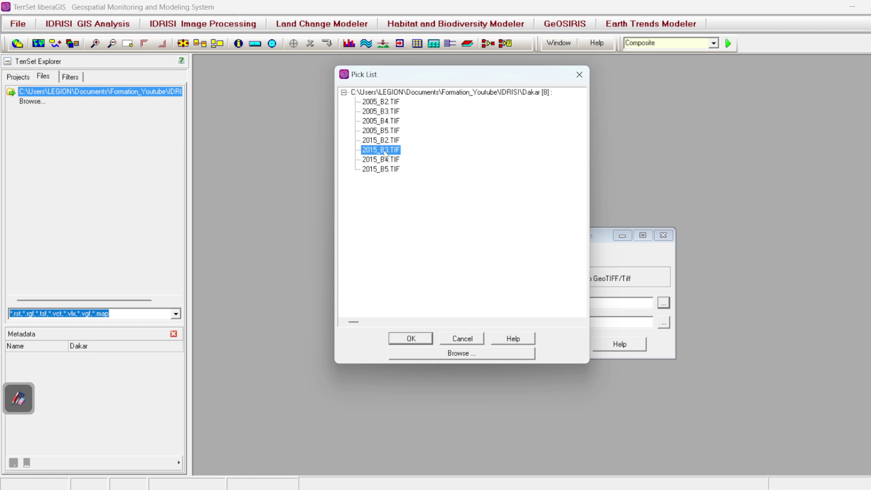
pyautogui.click(389, 142)
pyautogui.click(389, 153)
pyautogui.click(388, 169)
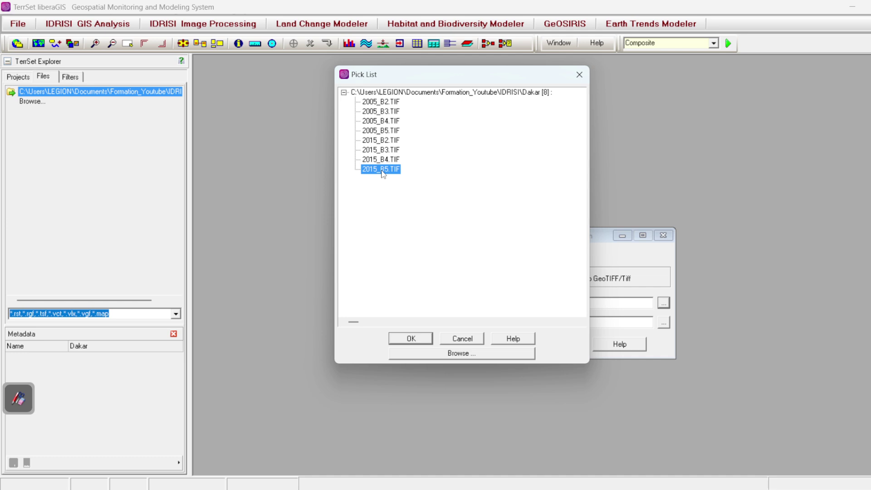
pyautogui.click(389, 160)
pyautogui.click(389, 141)
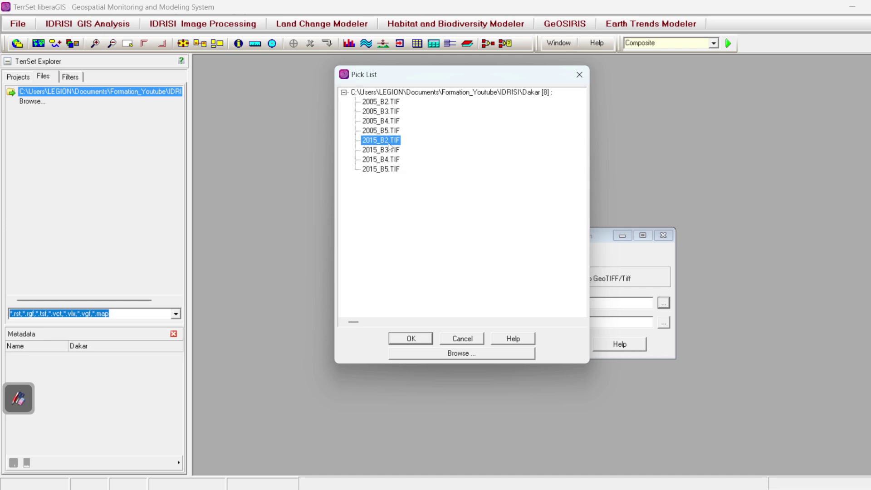
pyautogui.click(418, 338)
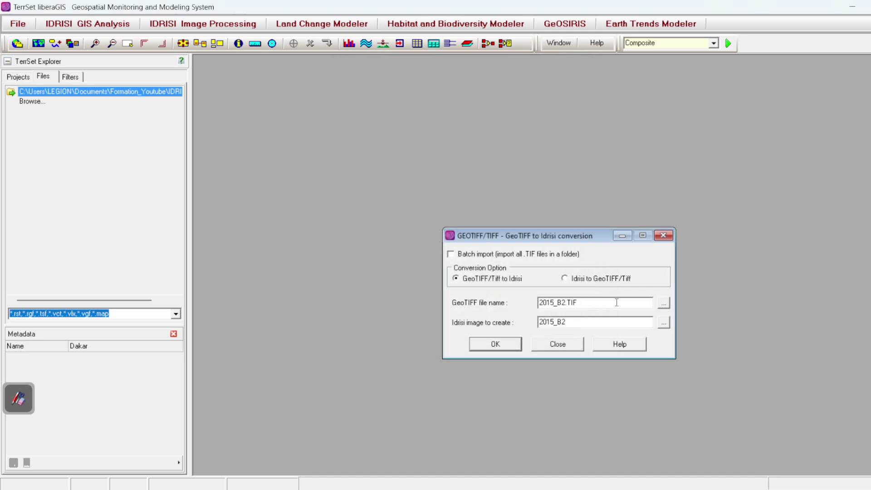
pyautogui.click(491, 346)
# Convert 2015_B4.TIF to the Idrisi image 2015_B4.
pyautogui.click(669, 305)
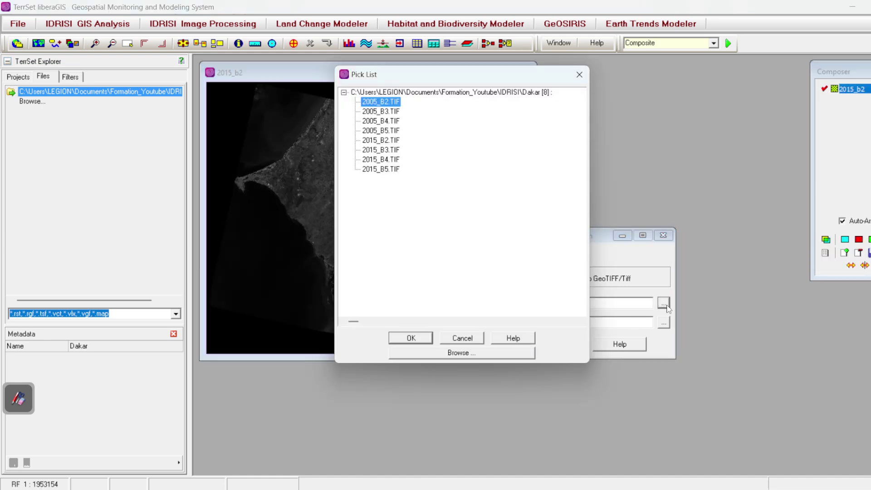
pyautogui.click(384, 160)
pyautogui.click(403, 339)
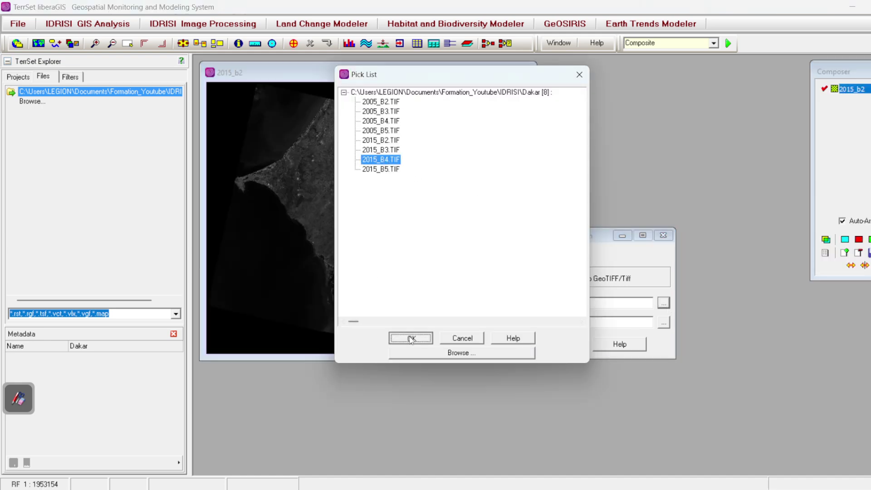
pyautogui.click(497, 347)
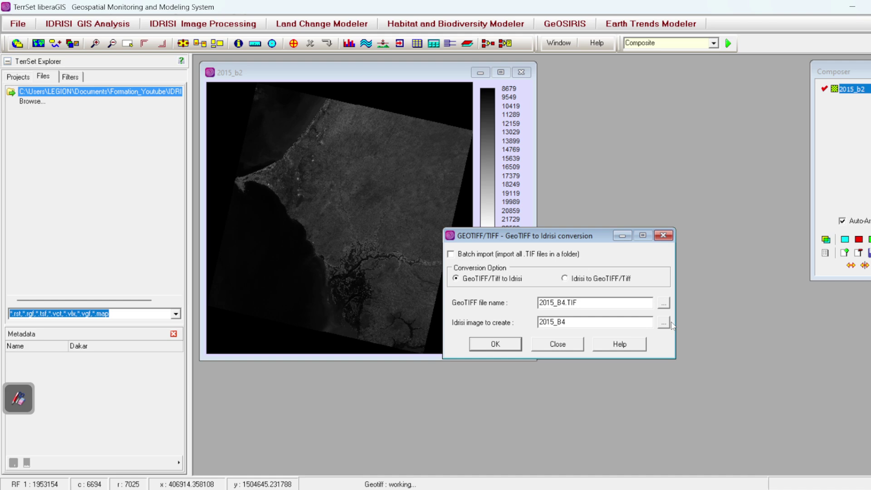
# Convert 2015_B5.TIF to the Idrisi image 2015_B5.
pyautogui.click(664, 303)
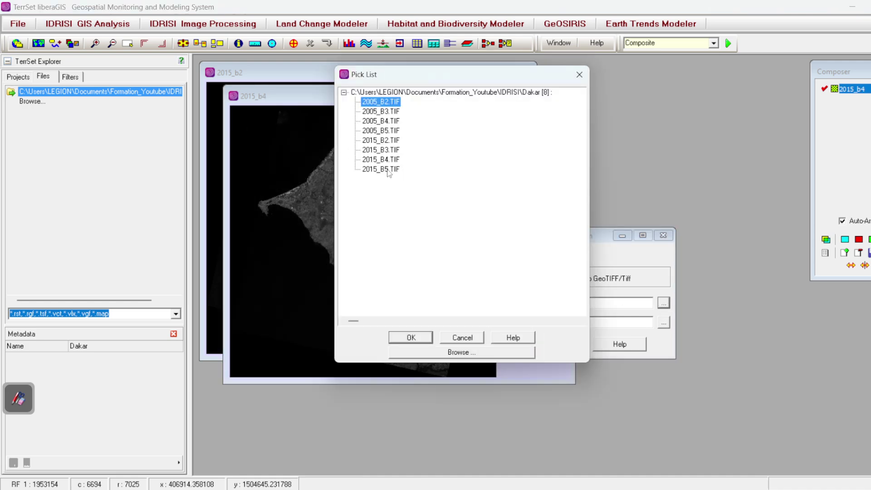
pyautogui.click(389, 170)
pyautogui.click(415, 337)
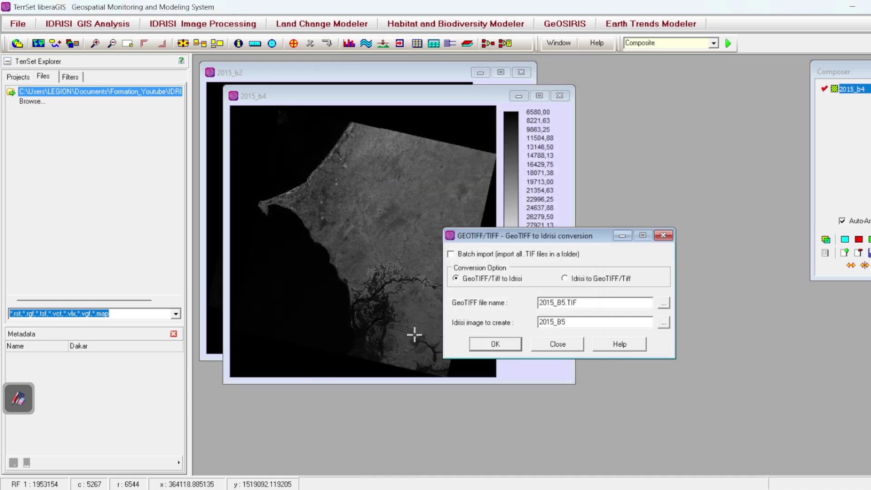
pyautogui.click(506, 349)
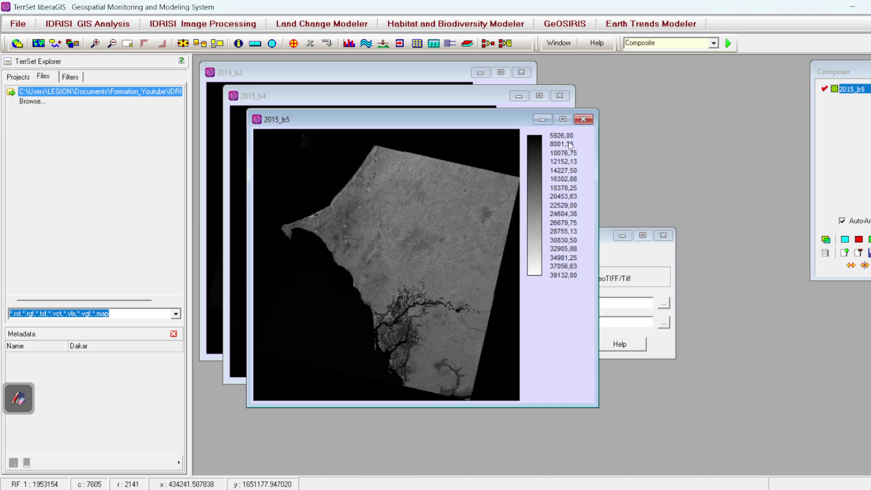
# Close the three imported band images and the GeoTIFF conversion dialog.
pyautogui.click(583, 119)
pyautogui.click(561, 96)
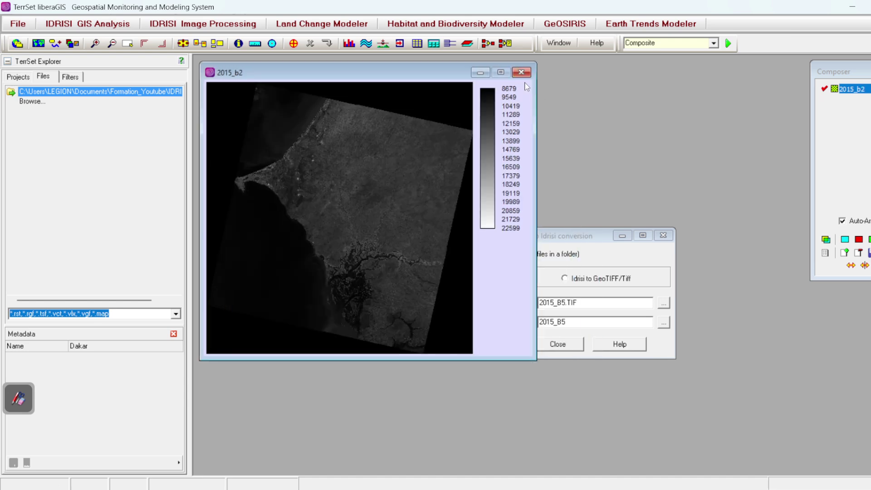
pyautogui.click(531, 73)
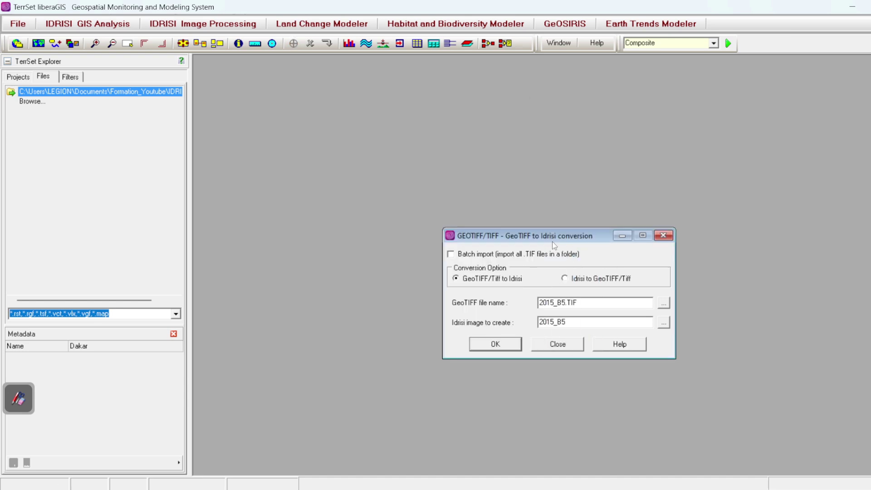
pyautogui.moveTo(552, 242); pyautogui.dragTo(408, 118)
pyautogui.click(518, 112)
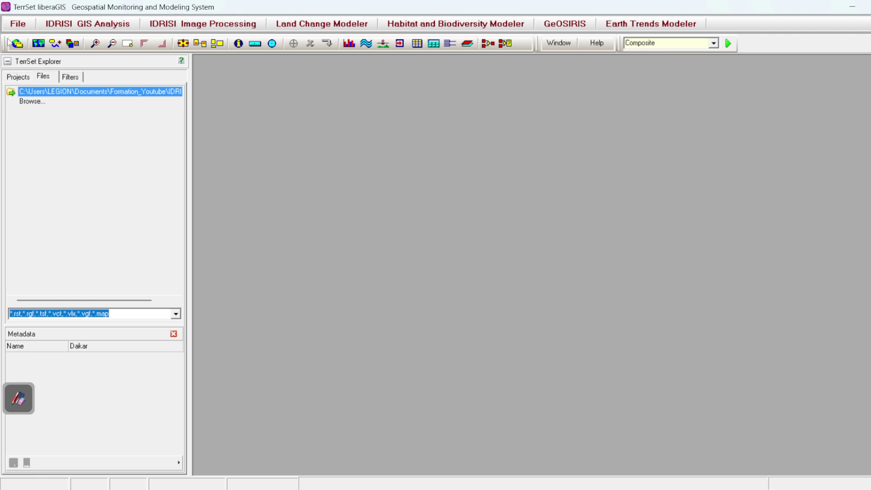
# Open the SHAPEIDR conversion tool and set its direction to Shapefile to Idrisi.
pyautogui.click(18, 24)
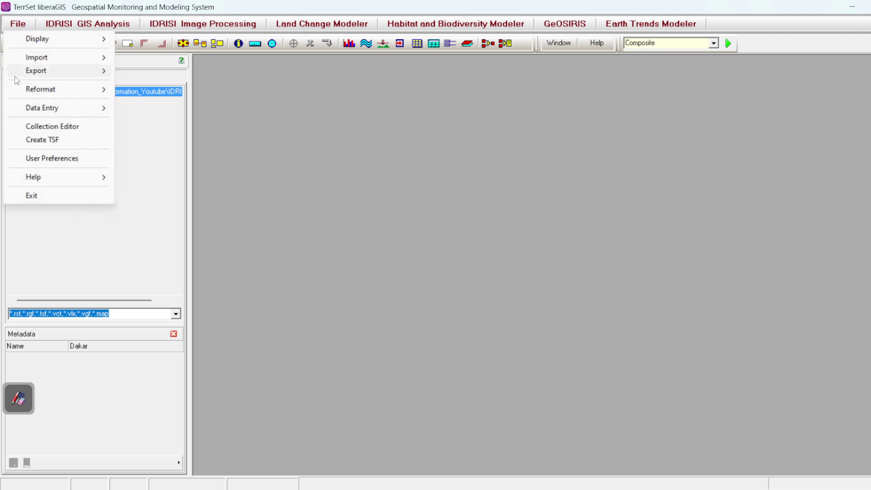
pyautogui.moveTo(14, 77)
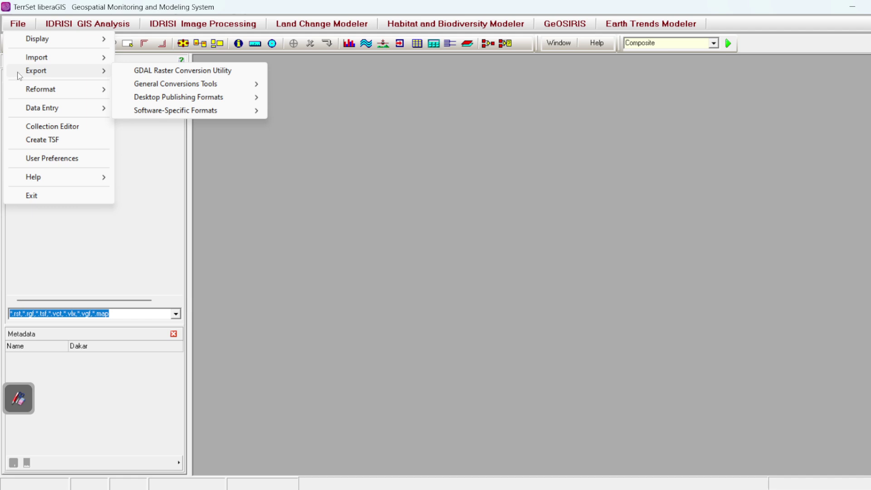
pyautogui.moveTo(225, 114)
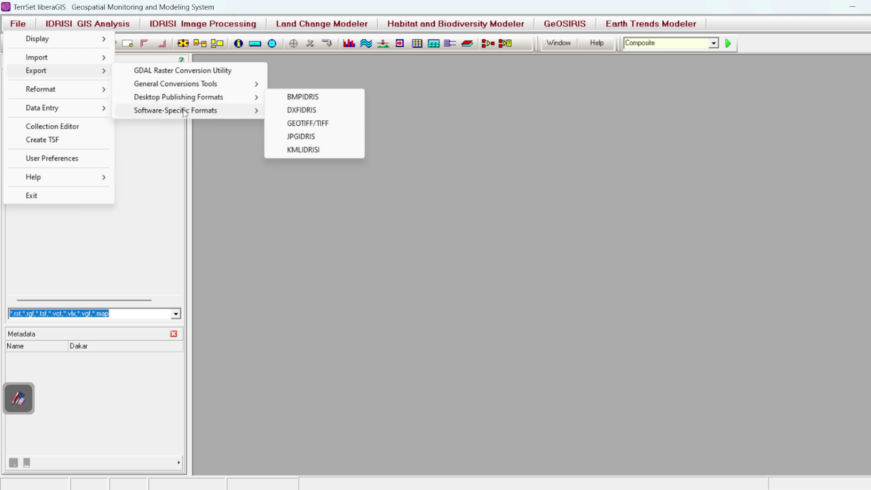
pyautogui.moveTo(176, 113)
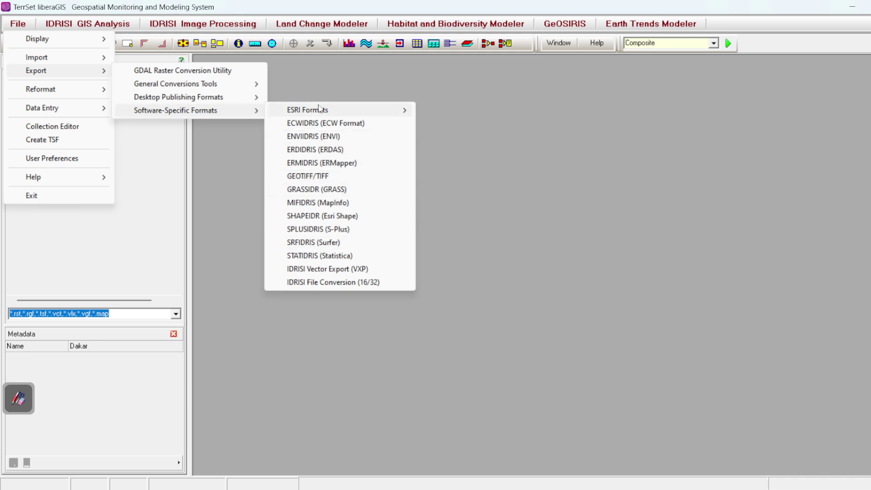
pyautogui.moveTo(407, 111)
pyautogui.click(472, 109)
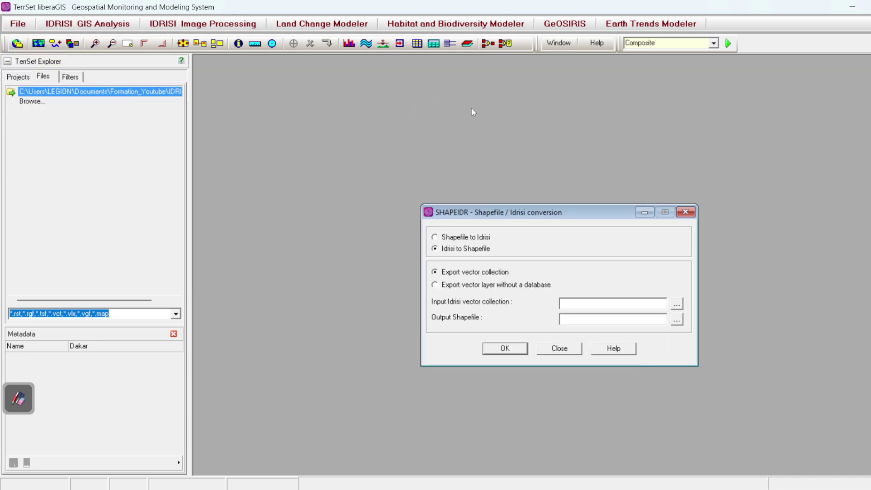
pyautogui.click(677, 303)
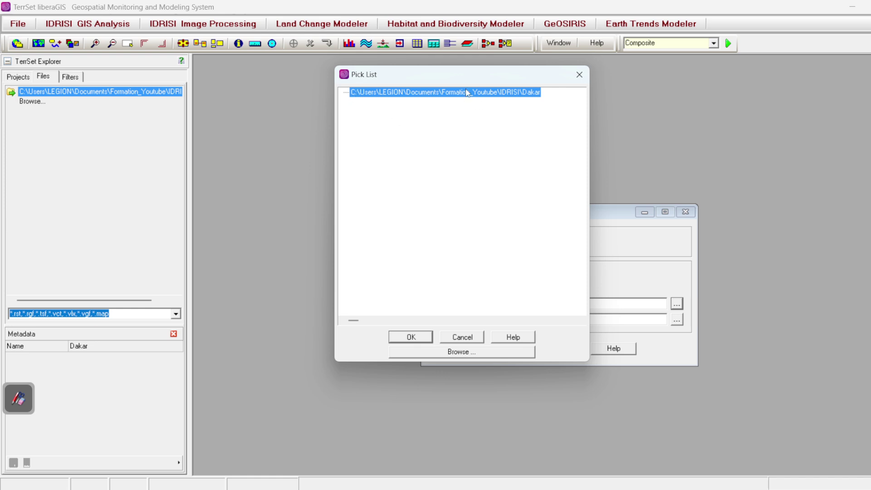
pyautogui.click(457, 336)
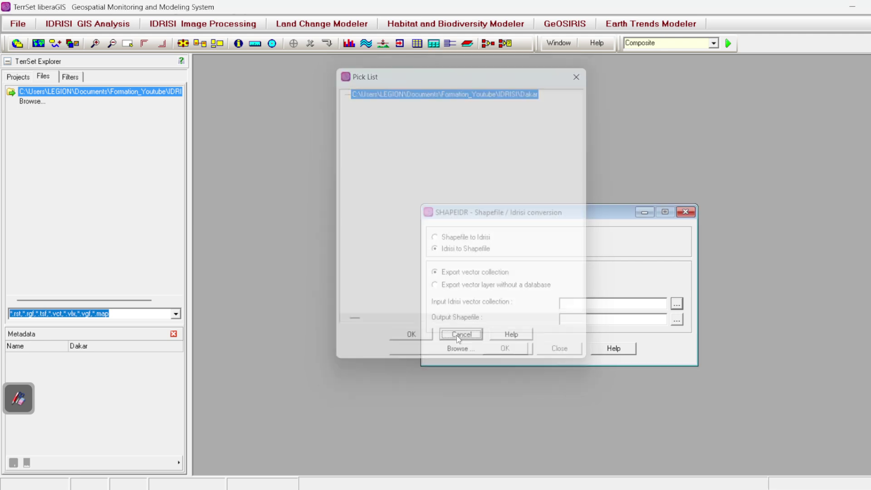
pyautogui.click(454, 237)
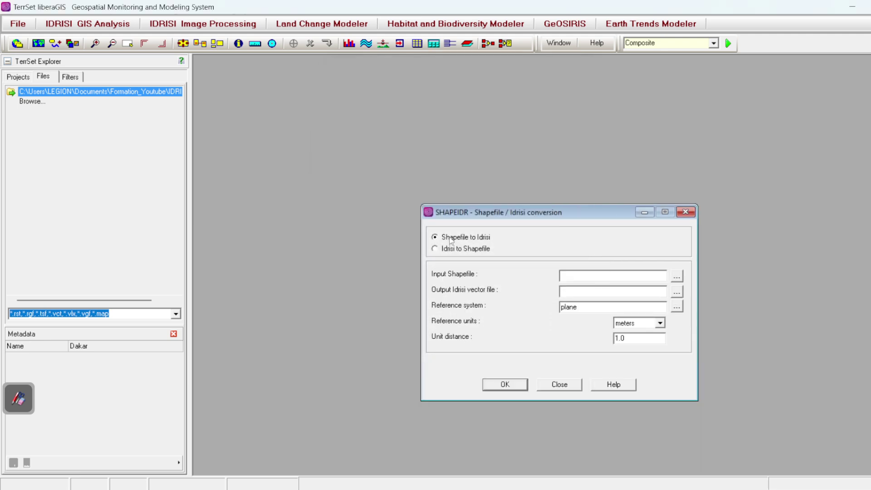
# Choose Limite_Dakar.shp as the input shapefile and name the output Idrisi vector file Limite.
pyautogui.click(677, 276)
pyautogui.click(393, 114)
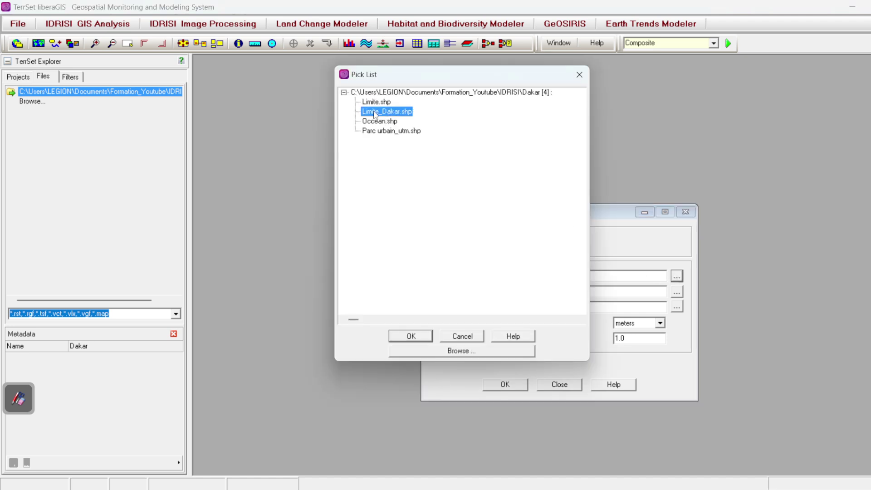
pyautogui.click(413, 336)
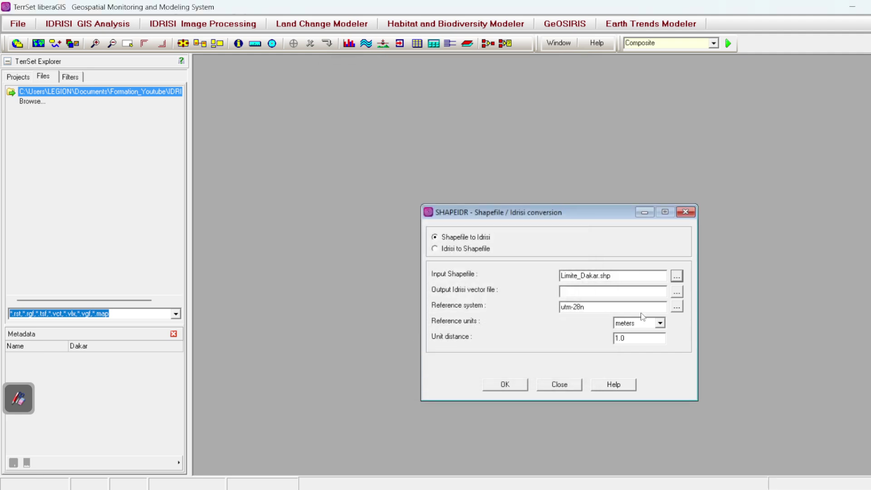
pyautogui.click(644, 291)
pyautogui.moveTo(600, 308); pyautogui.dragTo(514, 315)
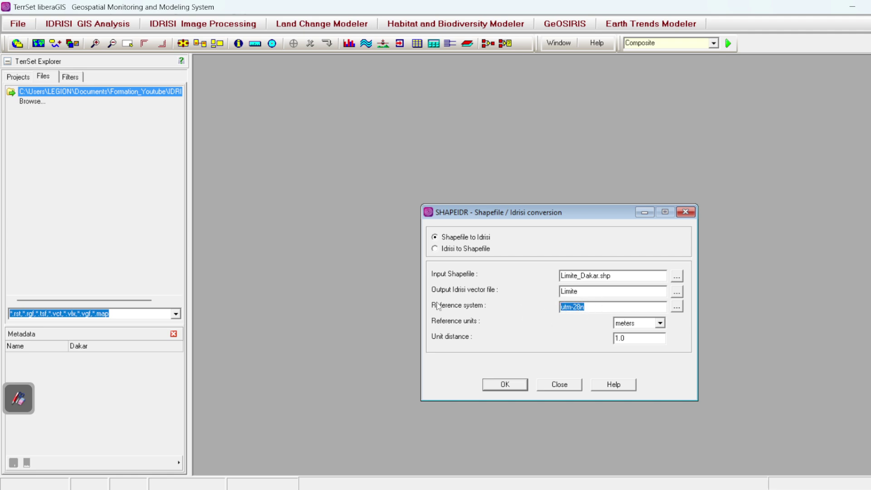
# Try to convert Limite_Dakar.shp to the Idrisi vector file Limite, and dismiss the resulting messages.
pyautogui.click(504, 386)
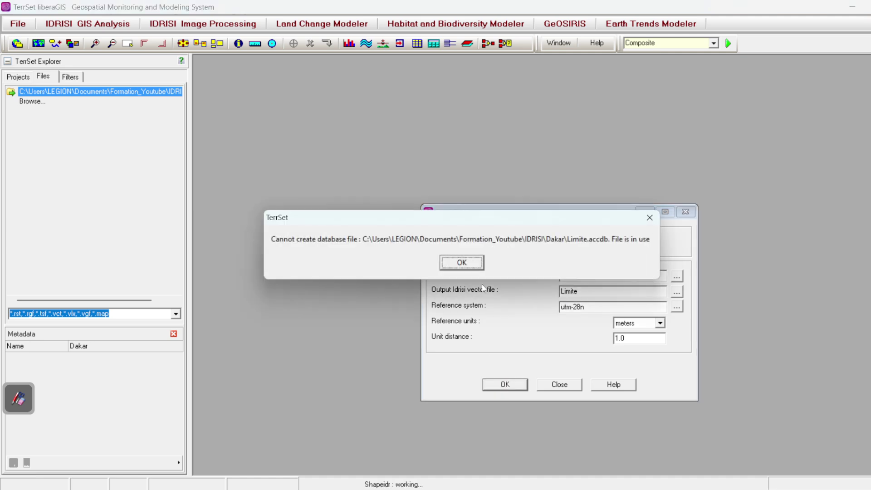
pyautogui.click(464, 265)
pyautogui.click(464, 265)
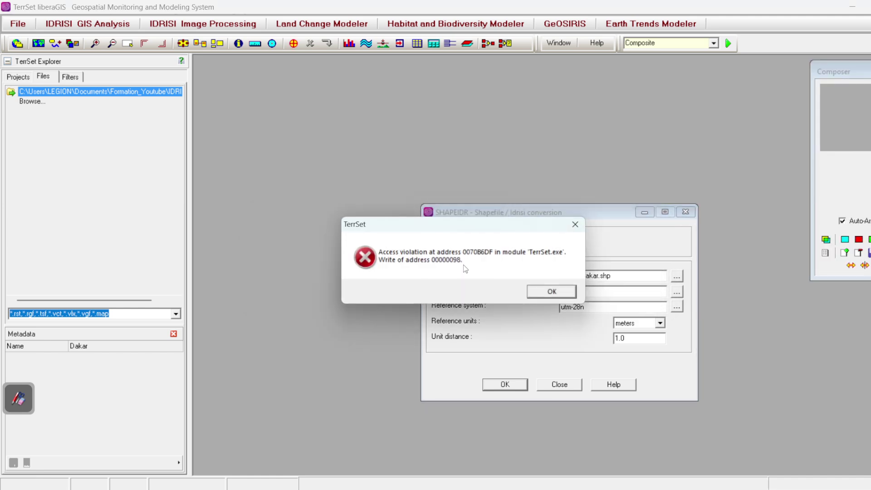
pyautogui.click(564, 297)
pyautogui.click(497, 291)
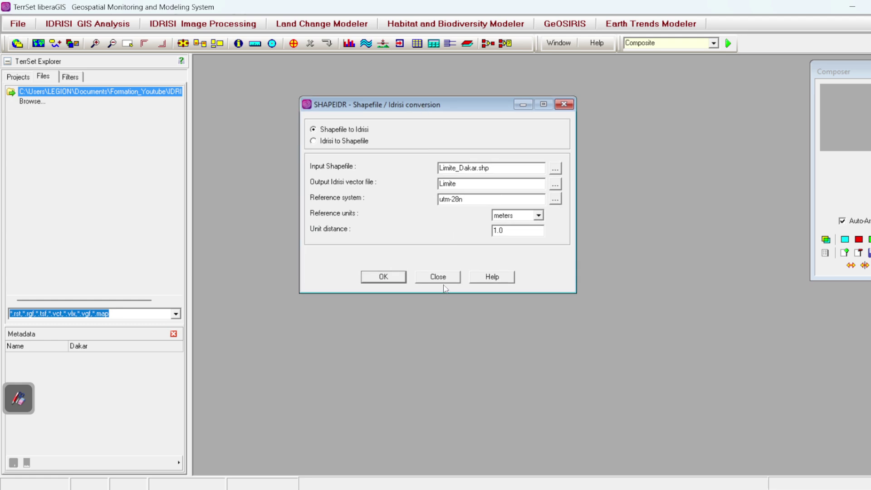
# Close the shapefile conversion dialog and display the 2015_B2 raster layer with the IDRISI Default Quantitative palette.
pyautogui.click(441, 279)
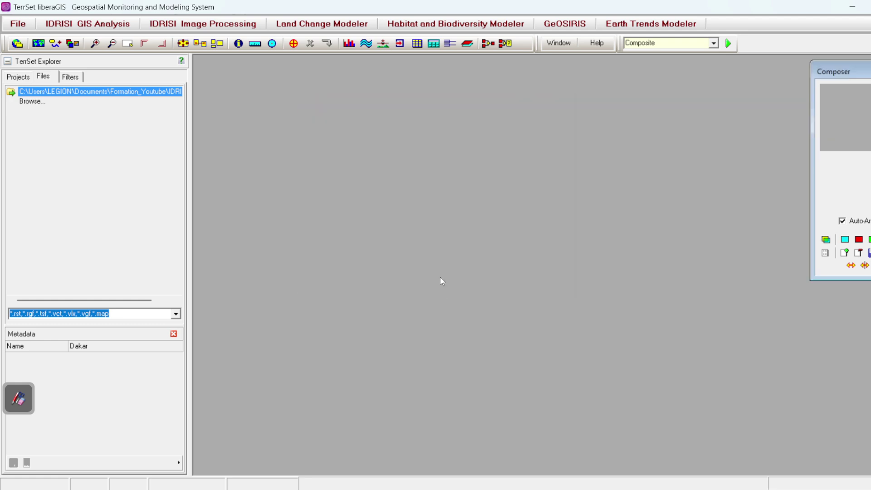
pyautogui.click(38, 43)
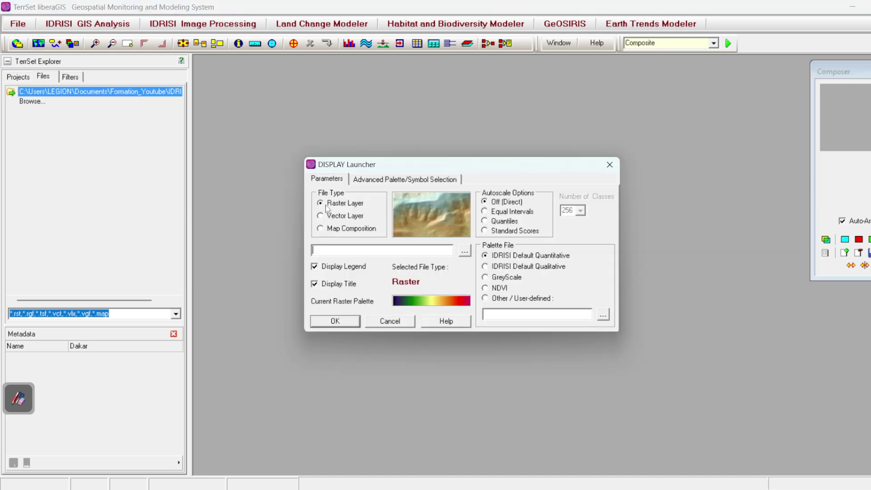
pyautogui.moveTo(377, 165); pyautogui.dragTo(406, 117)
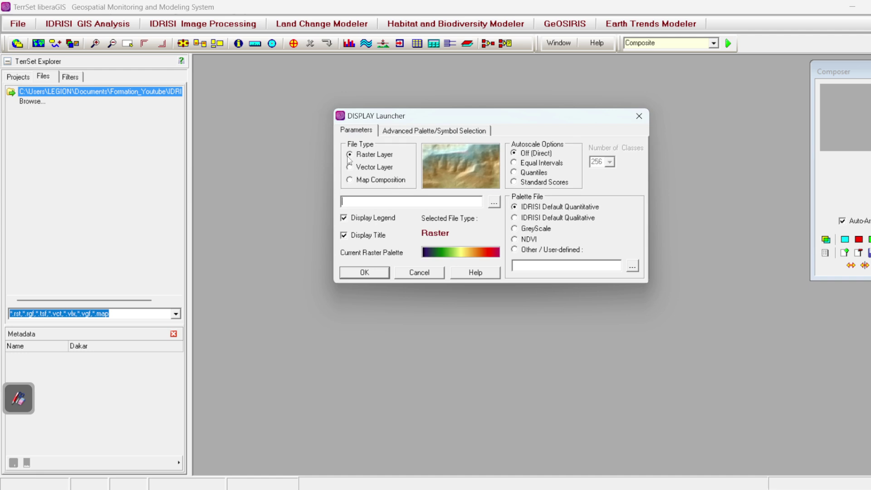
pyautogui.click(494, 203)
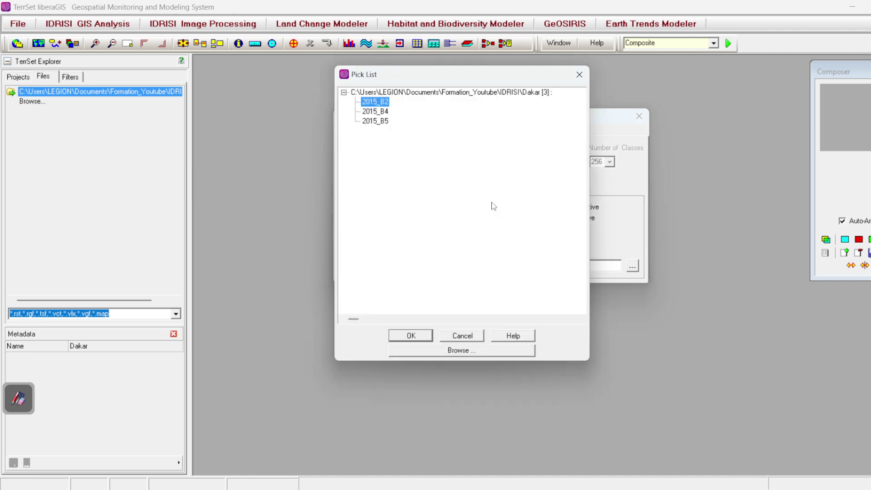
pyautogui.click(408, 335)
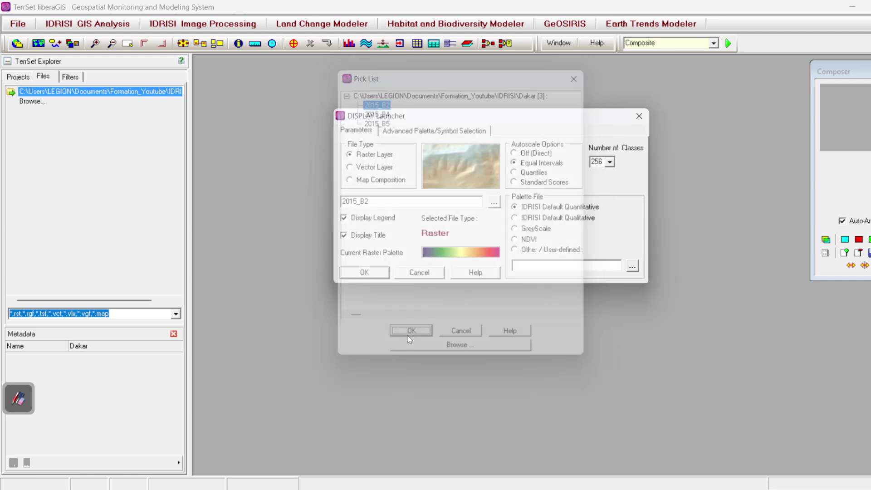
pyautogui.click(375, 274)
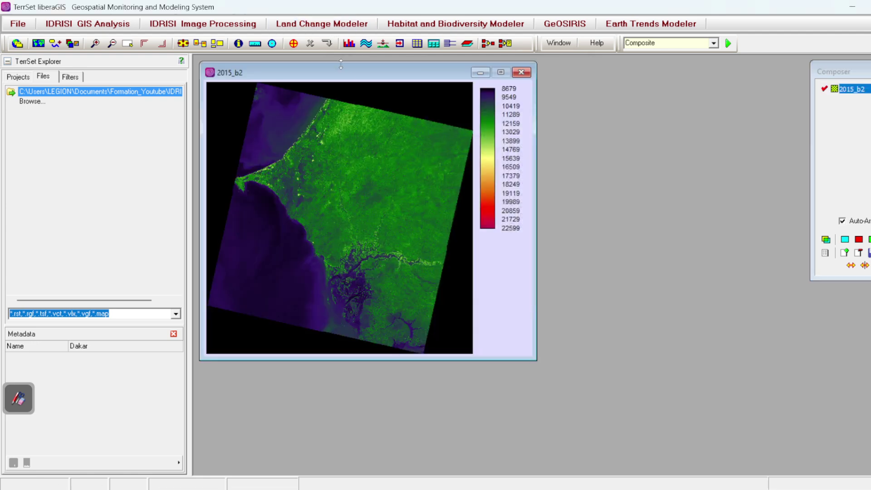
# Inspect the displayed 2015_B2 image at different scales and close its map window.
pyautogui.moveTo(347, 72); pyautogui.dragTo(449, 88)
pyautogui.scroll(4, 414, 178)
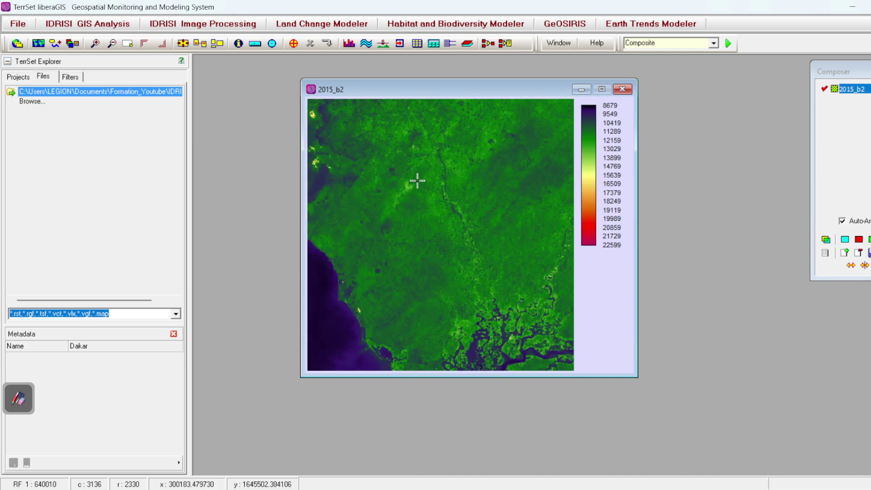
pyautogui.scroll(-3, 414, 178)
pyautogui.scroll(1, 415, 179)
pyautogui.click(623, 88)
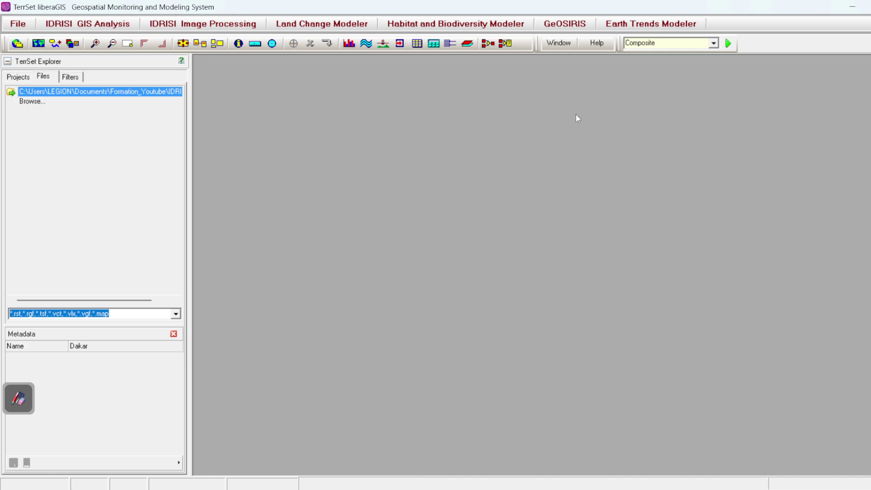
# Display the Limite vector layer with the Quantitative symbol file to check it, and close its map window.
pyautogui.click(38, 43)
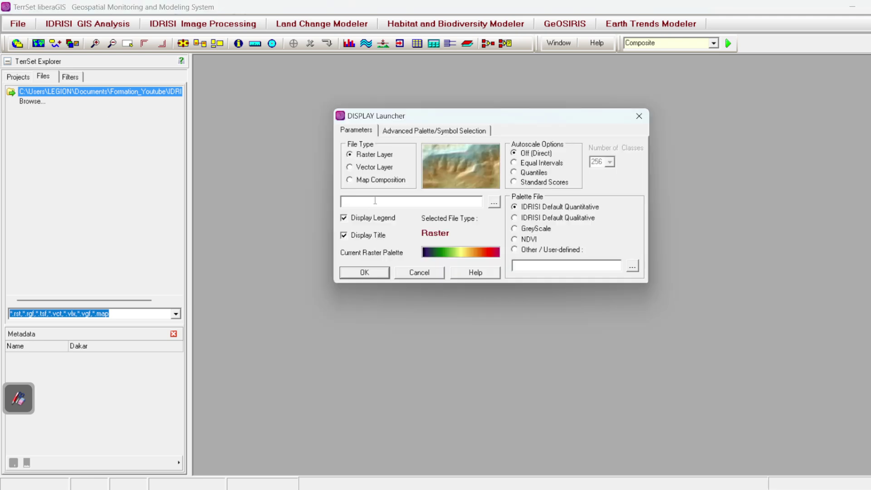
pyautogui.click(366, 168)
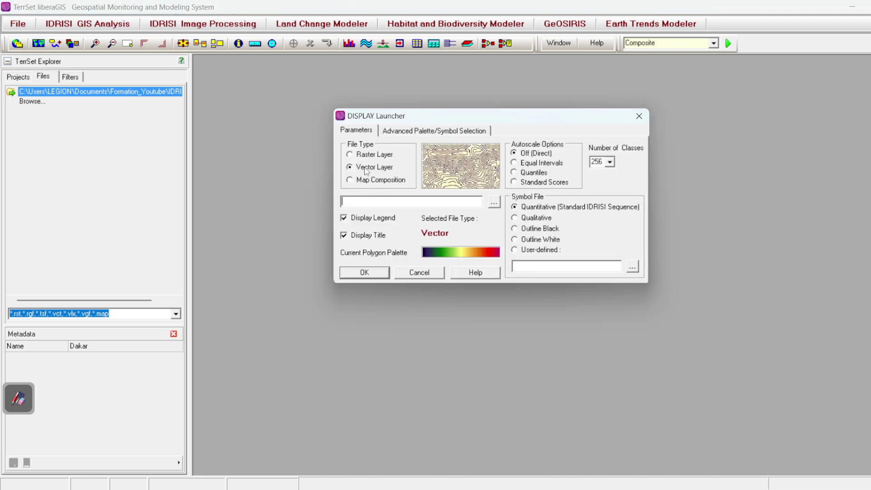
pyautogui.click(494, 203)
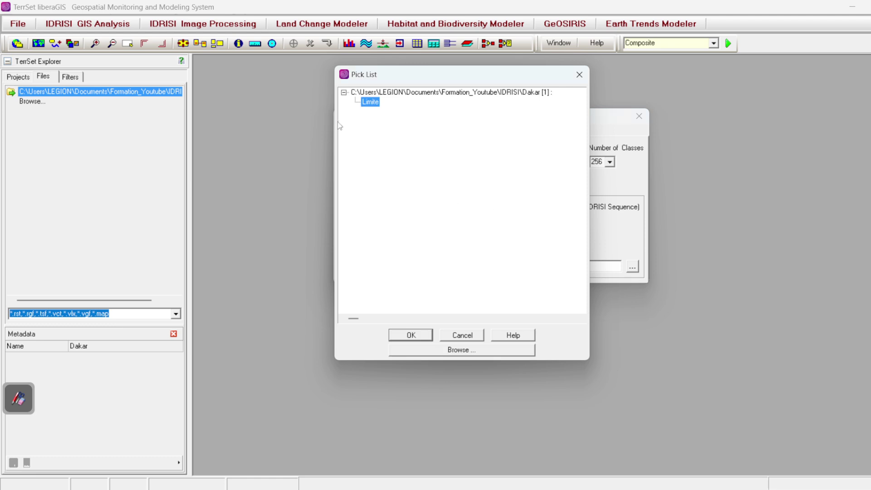
pyautogui.click(420, 335)
pyautogui.click(375, 275)
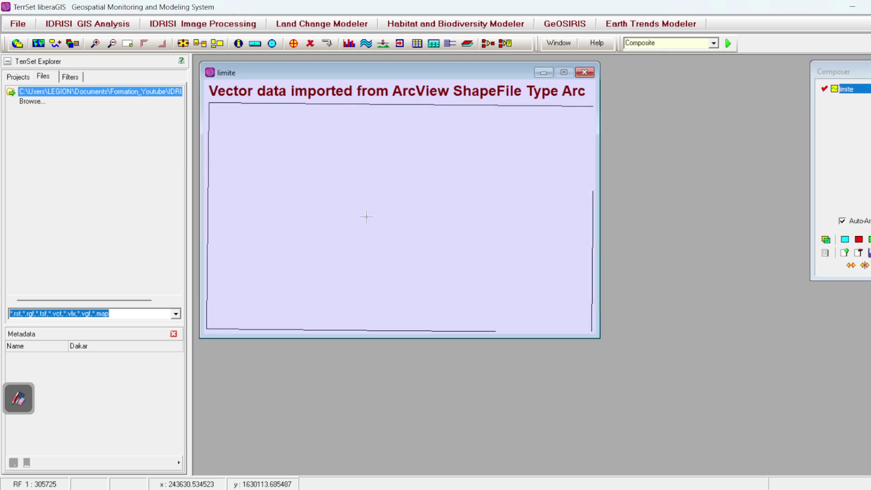
pyautogui.click(584, 73)
# Check the Dakar working folder for map compositions through the DISPLAY Launcher and dismiss the pick list.
pyautogui.click(18, 43)
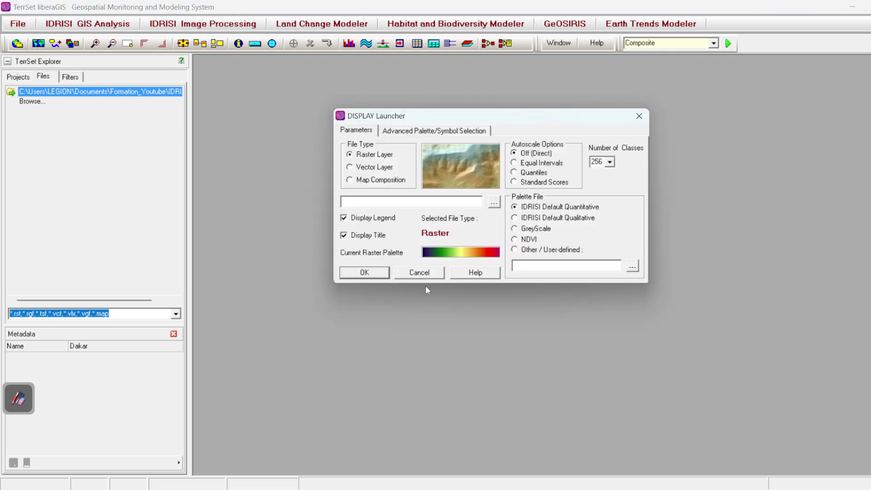
pyautogui.click(350, 179)
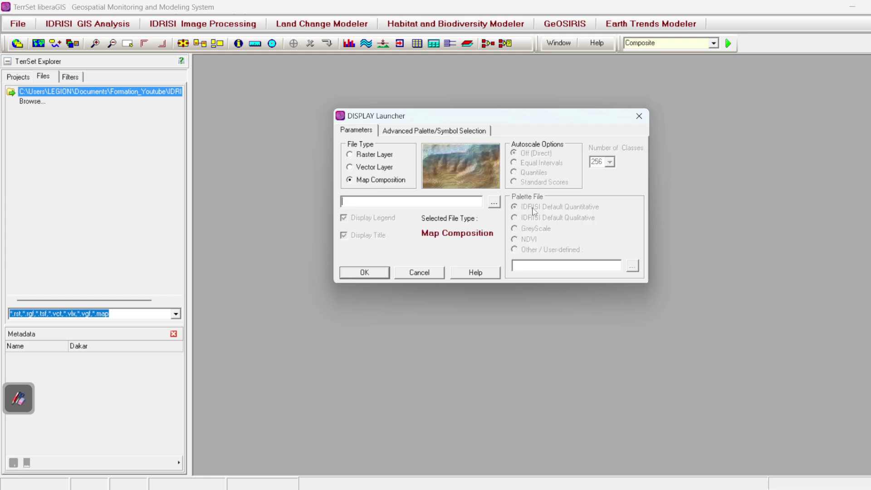
pyautogui.click(494, 205)
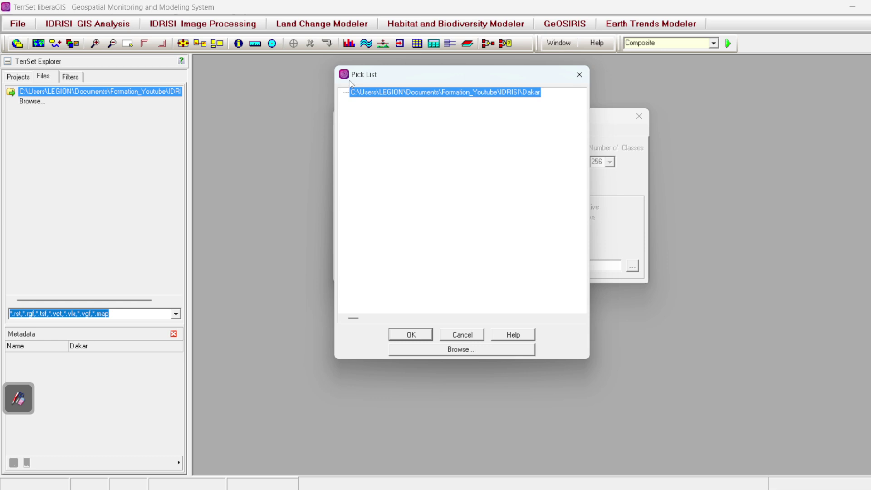
pyautogui.click(579, 74)
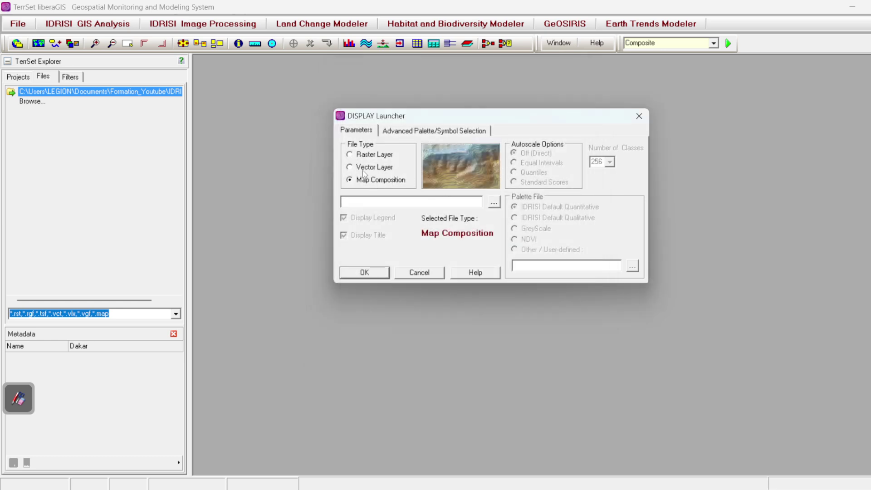
# Display the 2015_B5 raster layer with the IDRISI Default Quantitative palette.
pyautogui.click(363, 155)
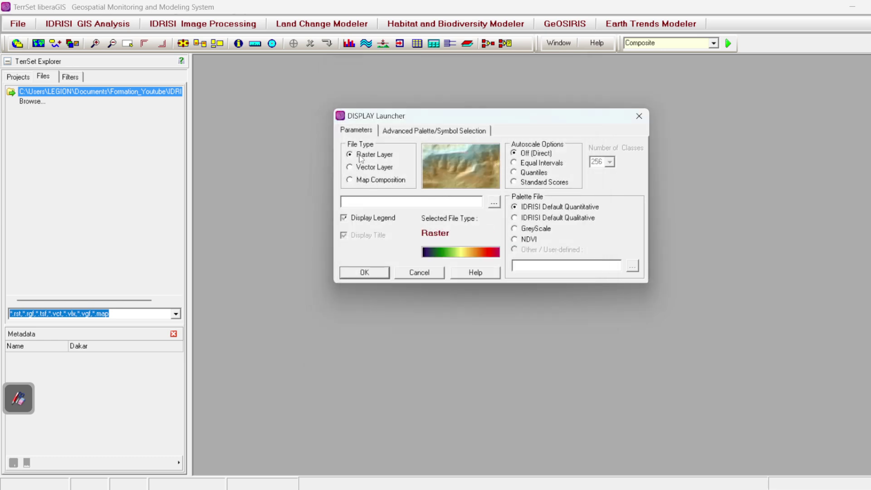
pyautogui.click(494, 202)
pyautogui.click(375, 121)
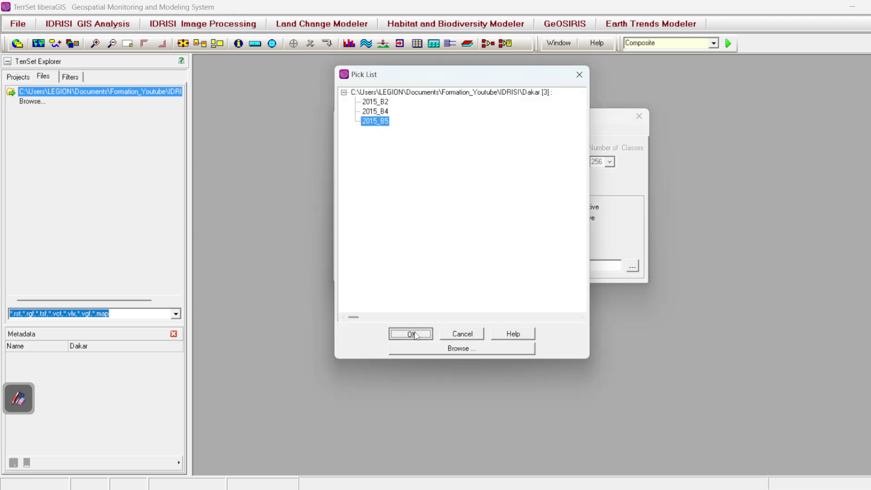
pyautogui.click(411, 334)
pyautogui.click(373, 273)
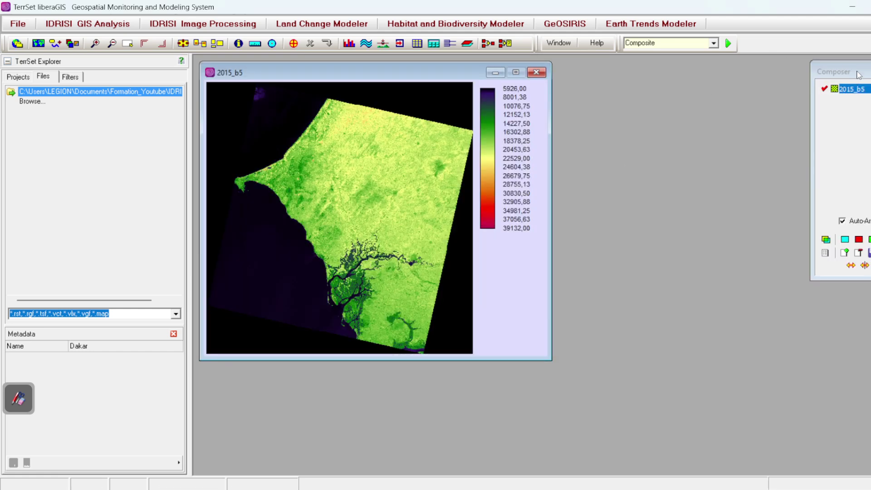
# Add the Limite vector layer over the 2015_B5 image using the Outline Black symbol file.
pyautogui.moveTo(859, 75); pyautogui.dragTo(813, 89)
pyautogui.rightClick(806, 110)
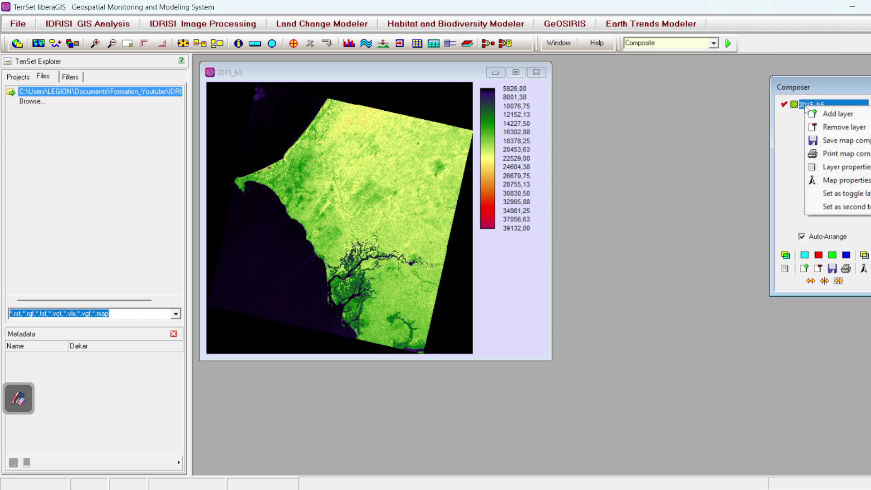
pyautogui.click(840, 116)
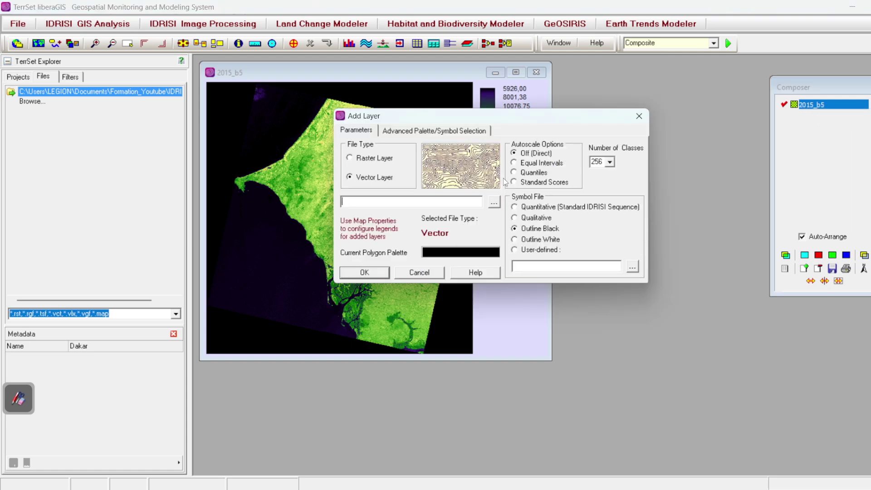
pyautogui.click(498, 204)
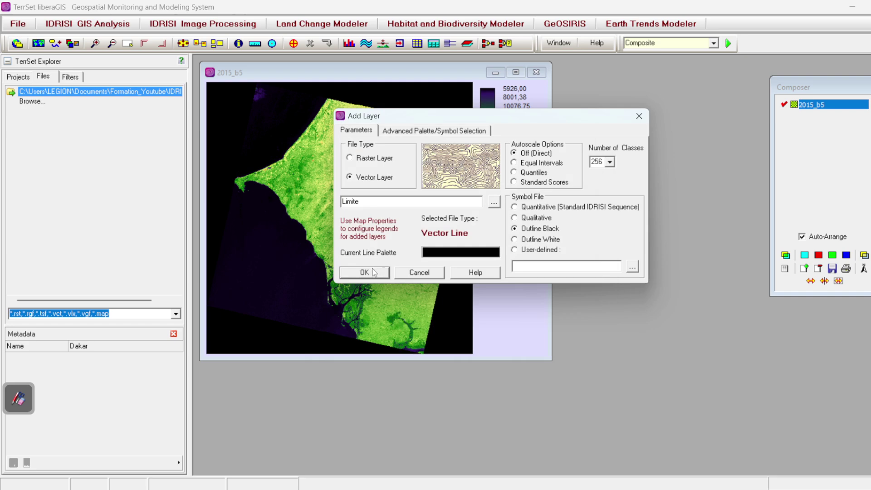
pyautogui.click(374, 272)
# Examine how the Limite boundary overlays the Dakar peninsula on the 2015_B5 image, and close the map window.
pyautogui.scroll(1, 362, 276)
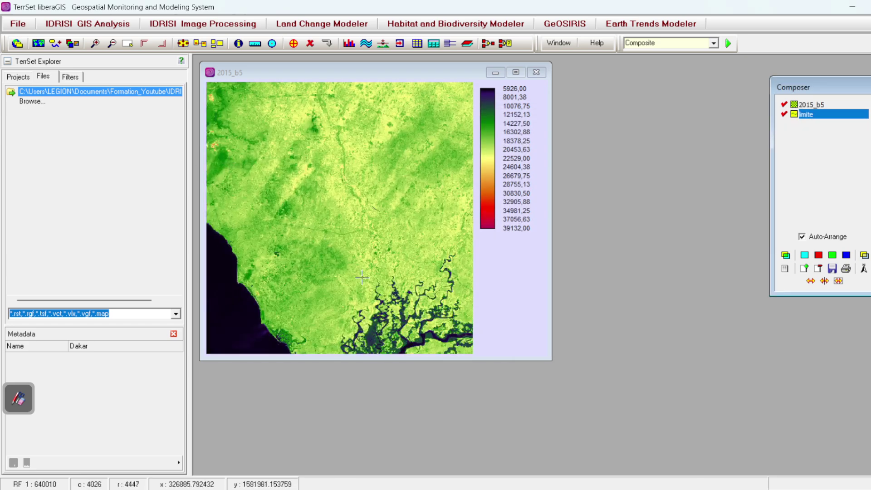
pyautogui.scroll(-2, 229, 166)
pyautogui.scroll(2, 230, 165)
pyautogui.scroll(-1, 360, 253)
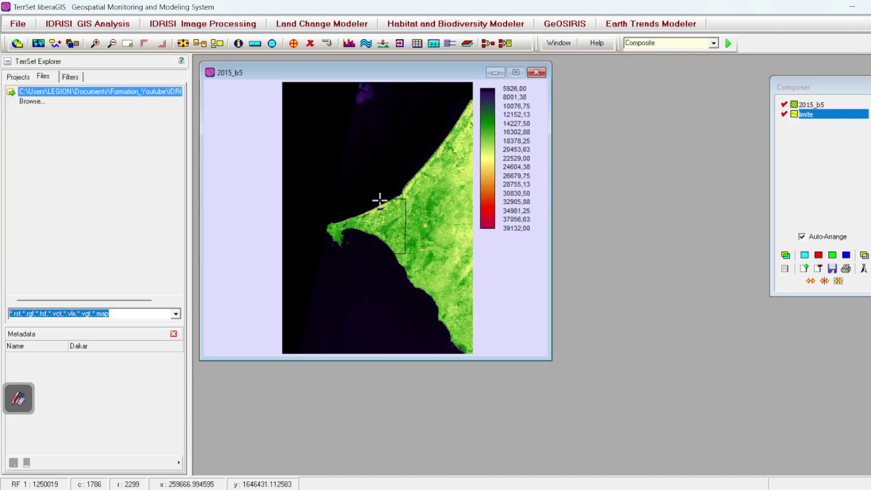
pyautogui.scroll(1, 340, 221)
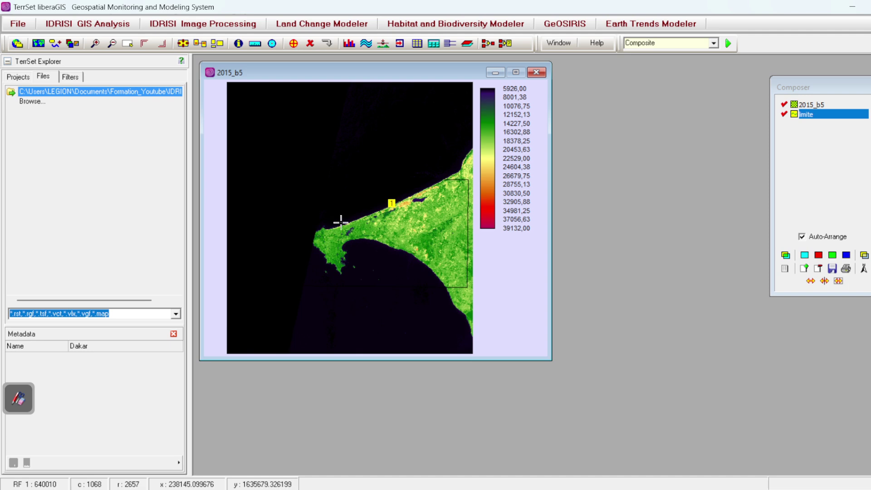
pyautogui.scroll(-1, 341, 223)
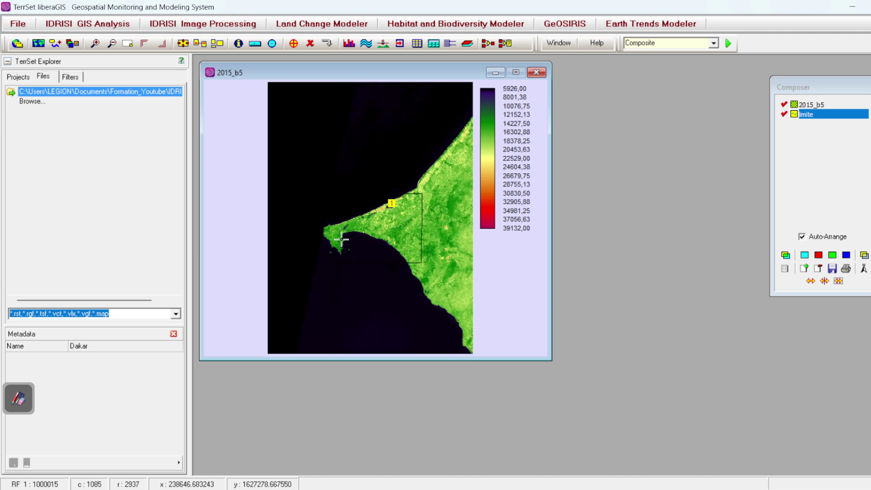
pyautogui.scroll(-1, 416, 295)
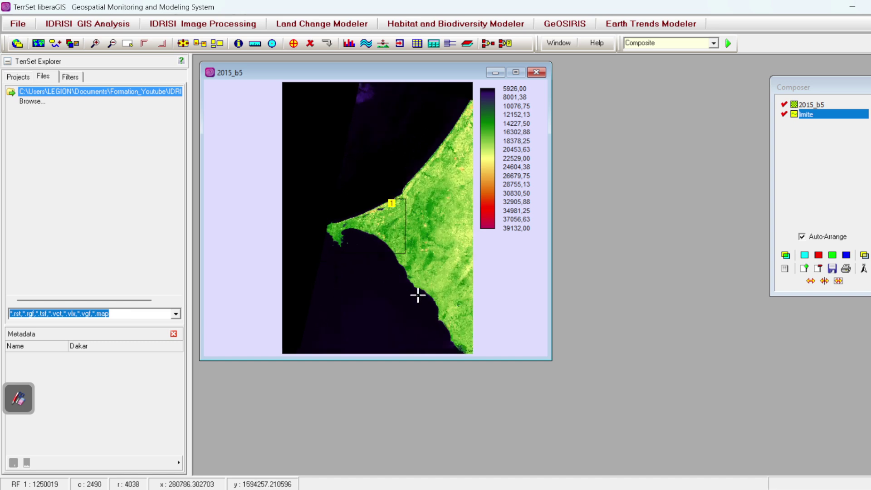
pyautogui.click(536, 72)
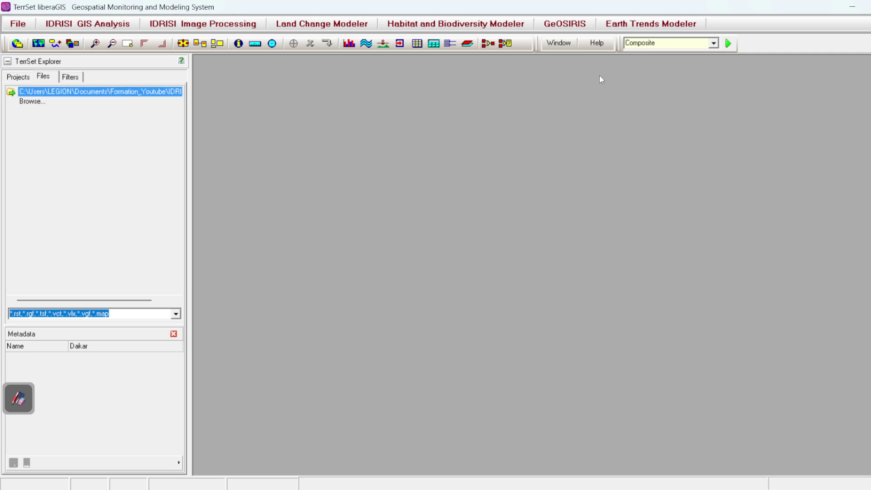
# Open the WINDOW image windowing module and set its number of files to 3.
pyautogui.click(665, 44)
pyautogui.write('Window')
pyautogui.press('Return')
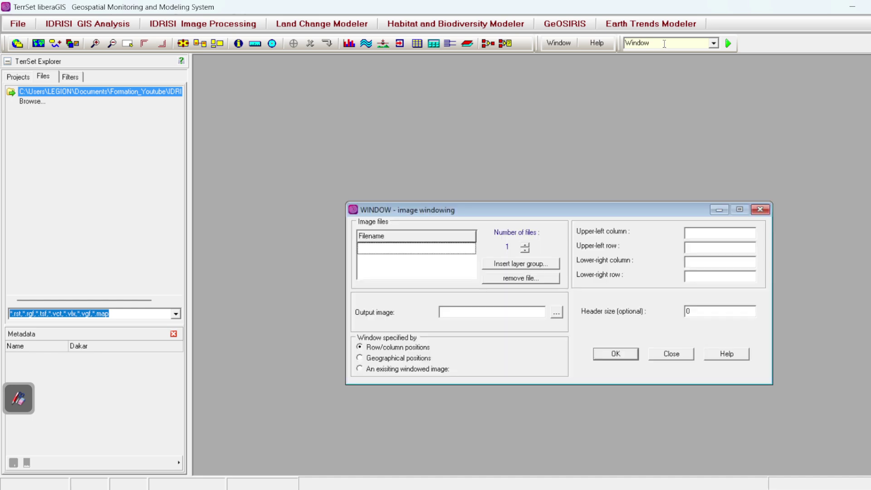
pyautogui.moveTo(509, 214); pyautogui.dragTo(481, 155)
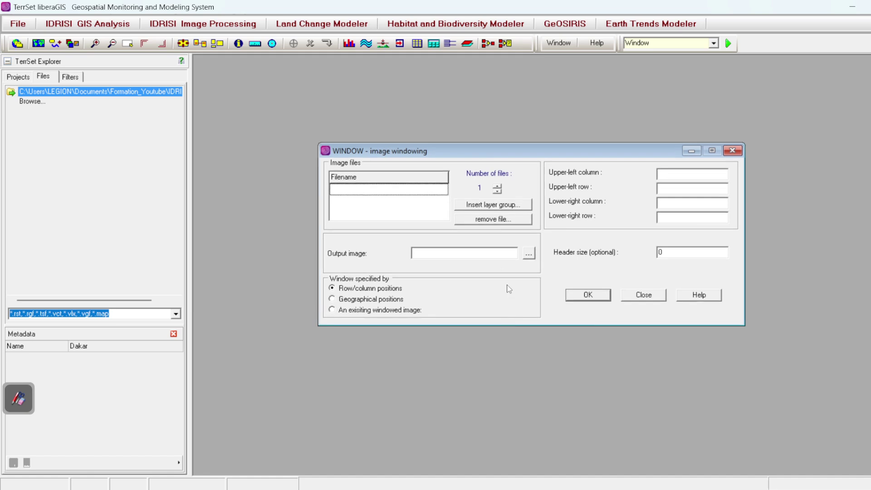
pyautogui.click(498, 185)
# List 2015_B2, 2015_B4 and 2015_B5 as the images to window, and specify the window by geographical positions.
pyautogui.click(438, 190)
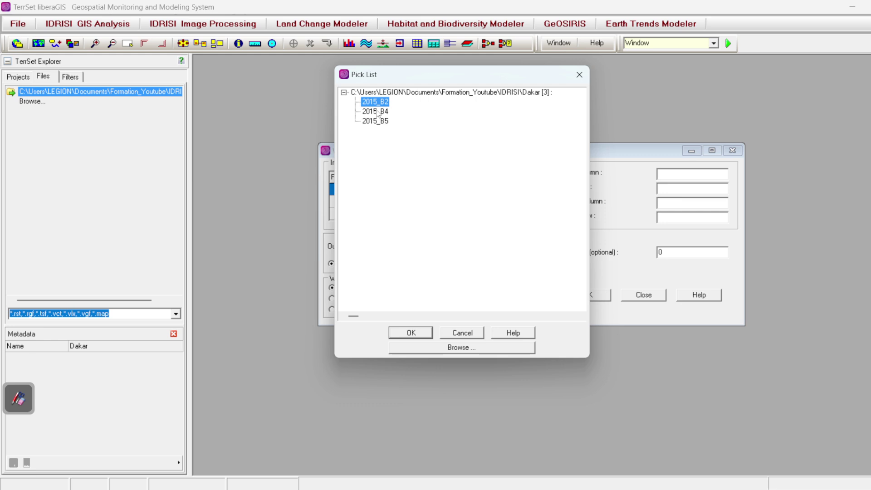
pyautogui.click(411, 330)
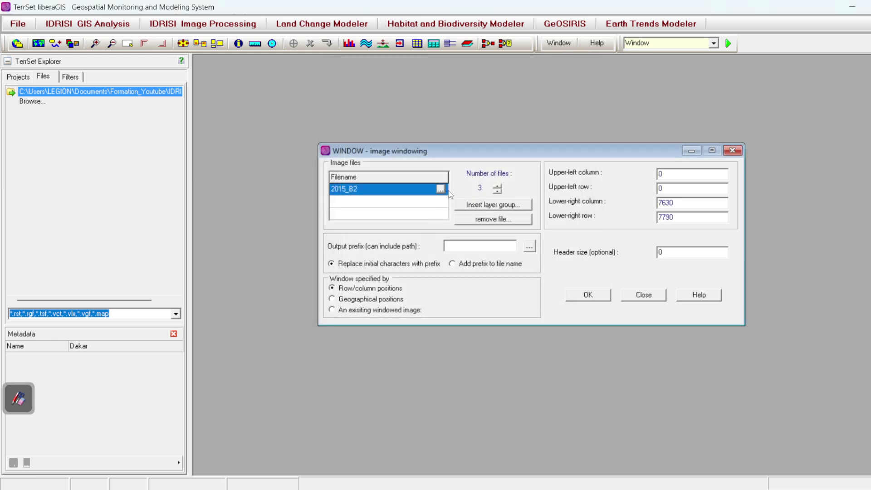
pyautogui.click(440, 203)
pyautogui.click(440, 203)
pyautogui.click(376, 112)
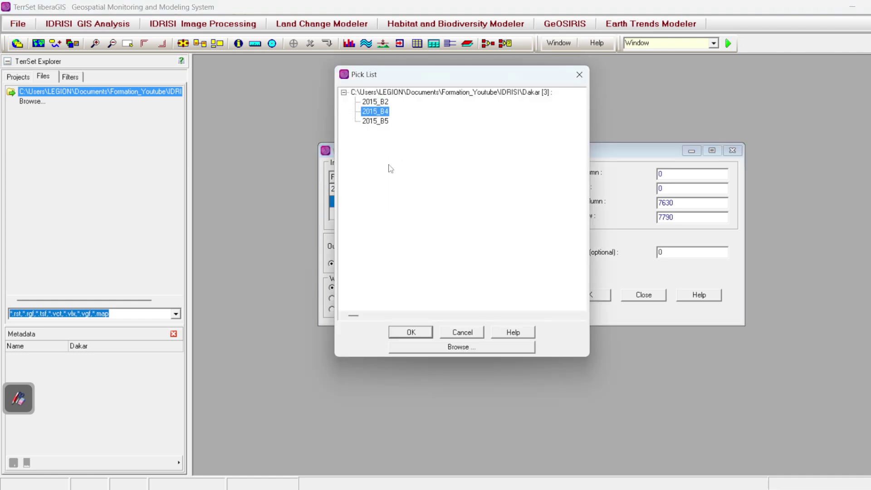
pyautogui.click(410, 331)
pyautogui.click(439, 214)
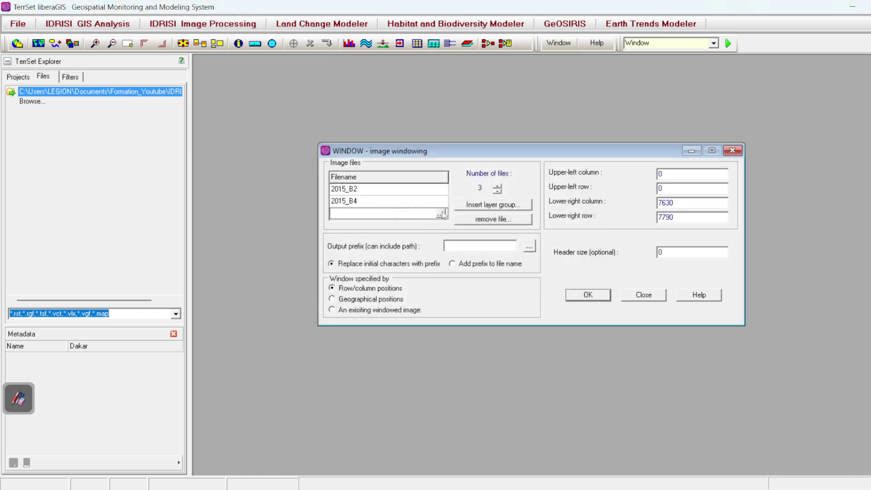
pyautogui.click(440, 214)
pyautogui.click(376, 121)
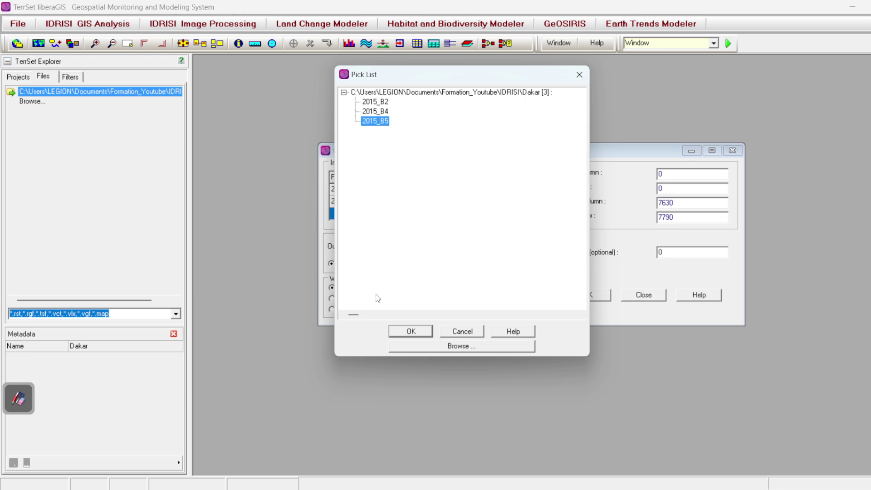
pyautogui.click(410, 332)
pyautogui.moveTo(550, 154); pyautogui.dragTo(446, 83)
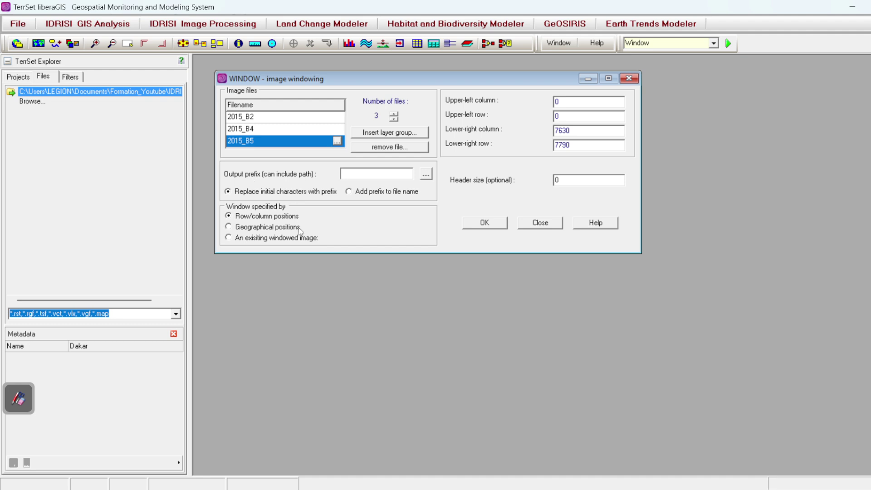
pyautogui.click(250, 228)
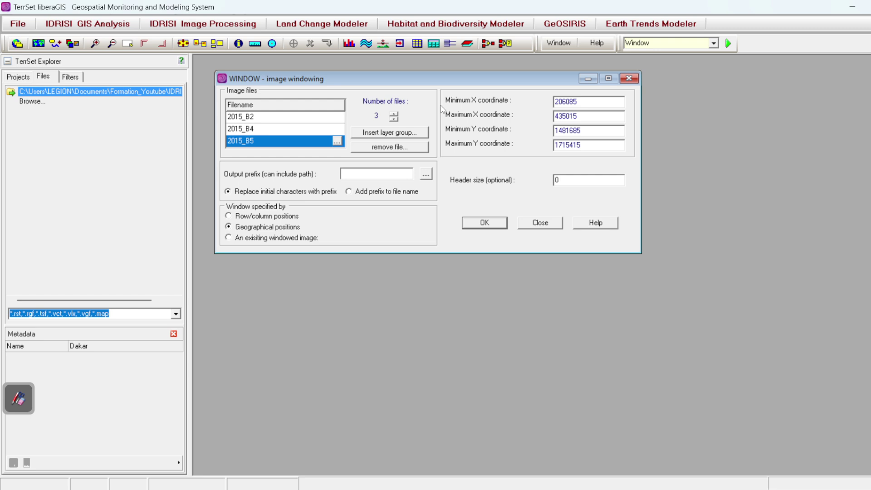
# Display the Limite vector layer in its own map window with the Outline Black symbol file.
pyautogui.click(38, 43)
pyautogui.click(382, 167)
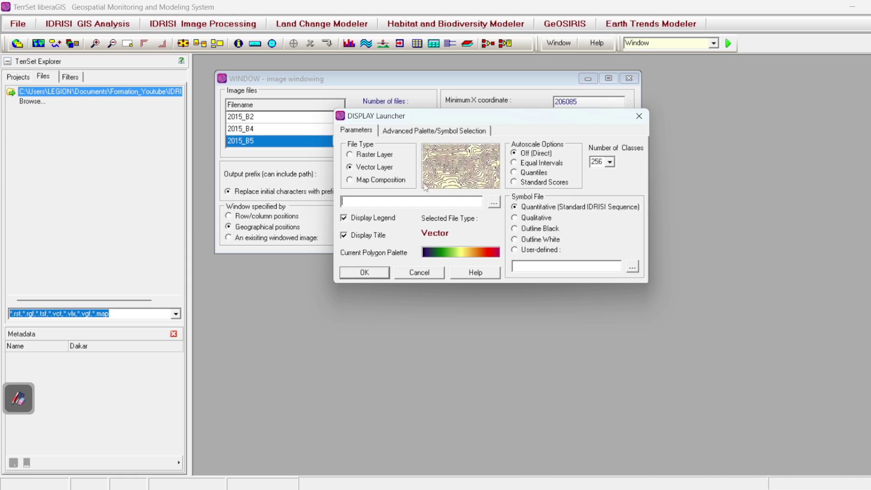
pyautogui.click(494, 202)
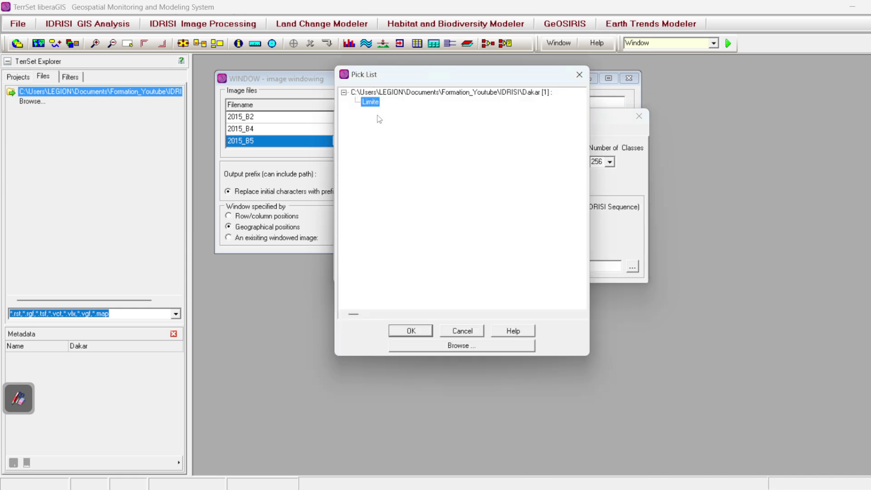
pyautogui.click(410, 331)
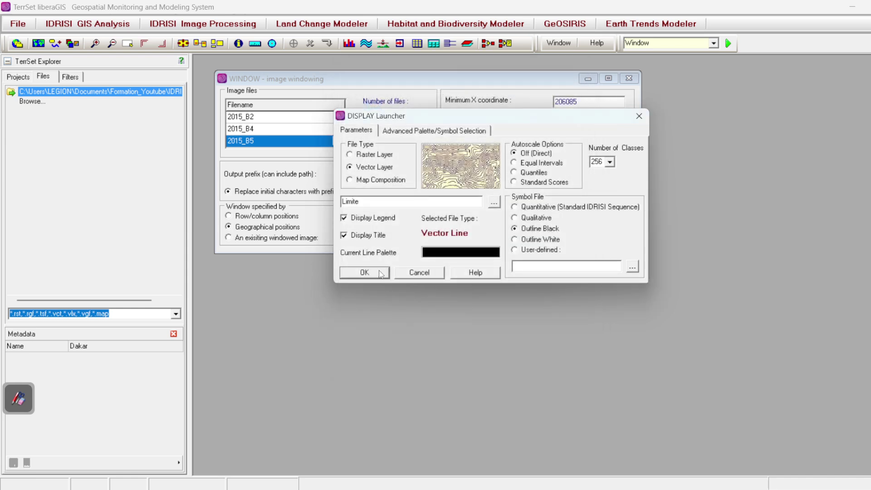
pyautogui.click(364, 272)
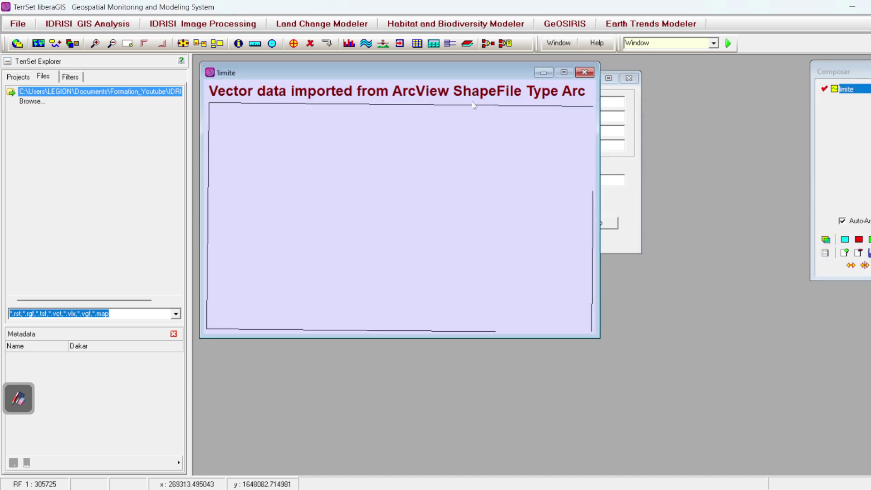
# Move the Limite map clear of the windowing dialog and read the layer's minimum and maximum X and Y in its properties.
pyautogui.moveTo(453, 72); pyautogui.dragTo(602, 237)
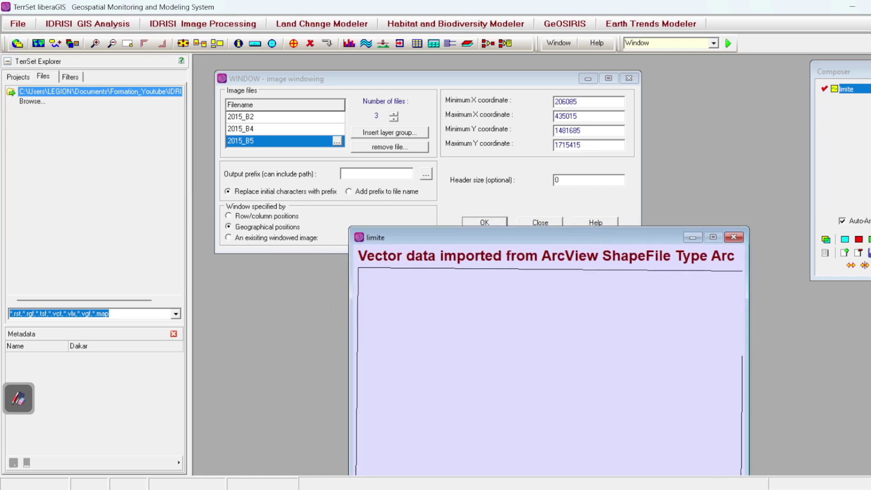
pyautogui.click(826, 253)
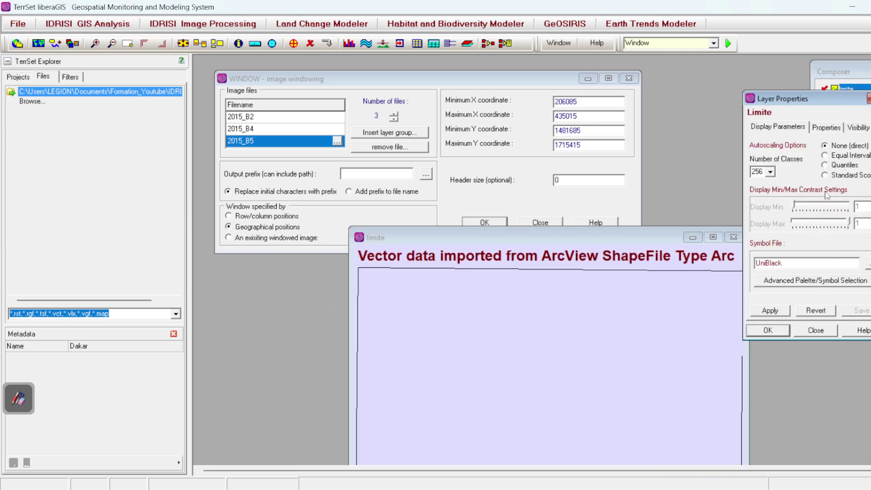
pyautogui.click(832, 129)
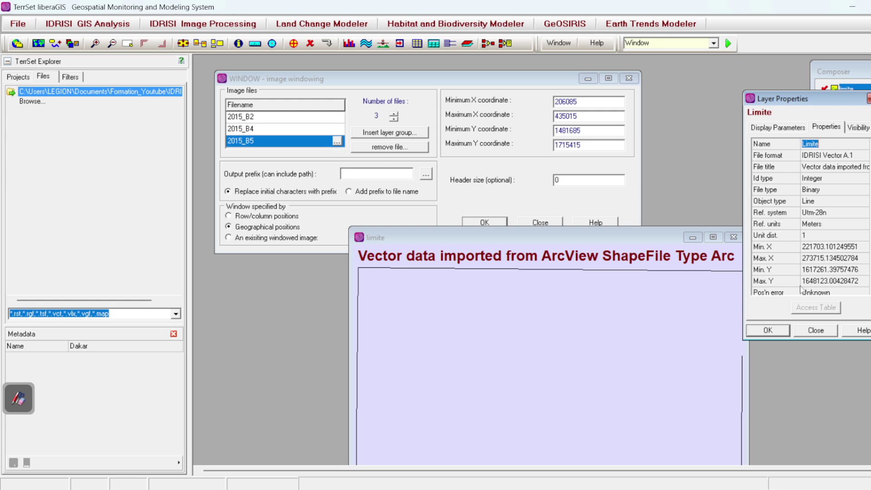
# Set the window bounds to minimum X 221703, maximum X 273715, minimum Y 1617261 and maximum Y 1648123.
pyautogui.click(614, 122)
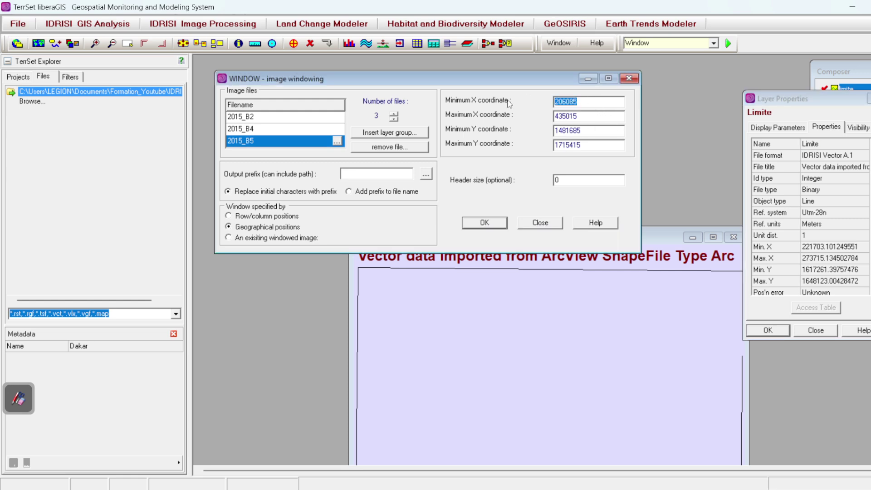
pyautogui.write('221703')
pyautogui.moveTo(588, 117); pyautogui.dragTo(448, 116)
pyautogui.write('273715')
pyautogui.press('Tab')
pyautogui.write('1')
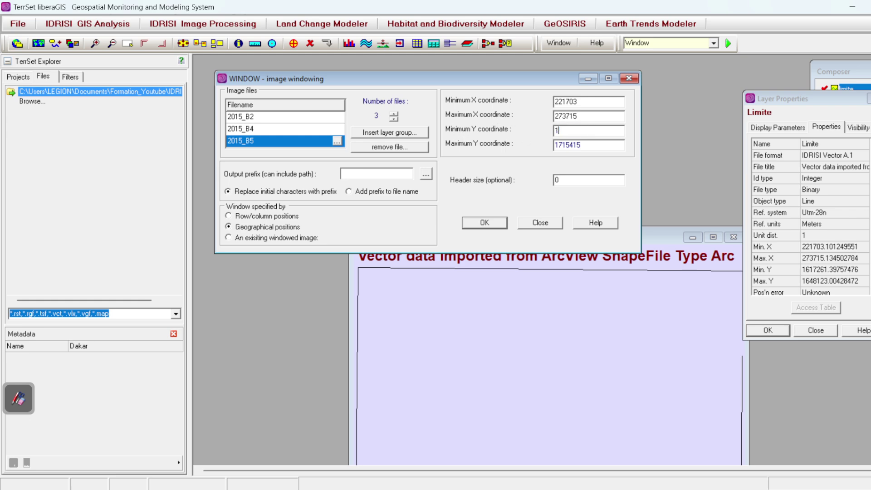
pyautogui.write('617261')
pyautogui.doubleClick(601, 144)
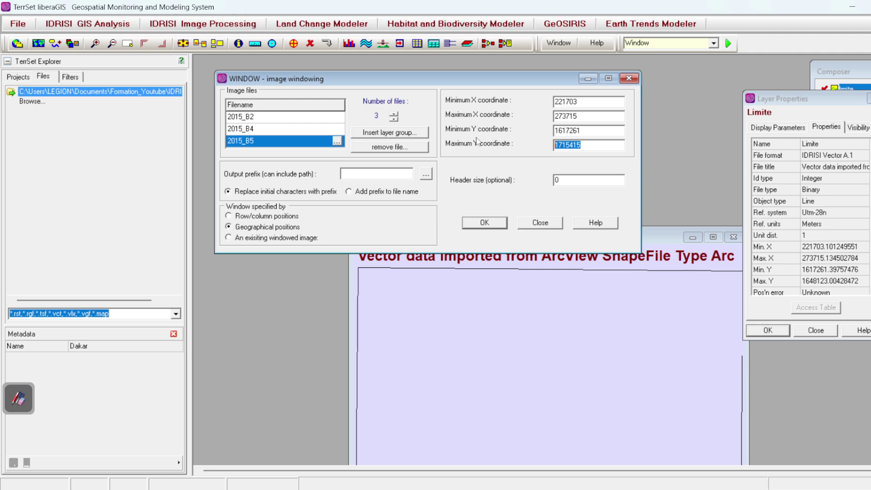
pyautogui.write('16')
pyautogui.write('4')
pyautogui.write('81')
pyautogui.write('2')
# Add the output prefix coupé_ to the existing file names and run the windowing on the three bands.
pyautogui.write('coupé_')
pyautogui.click(349, 191)
pyautogui.click(484, 222)
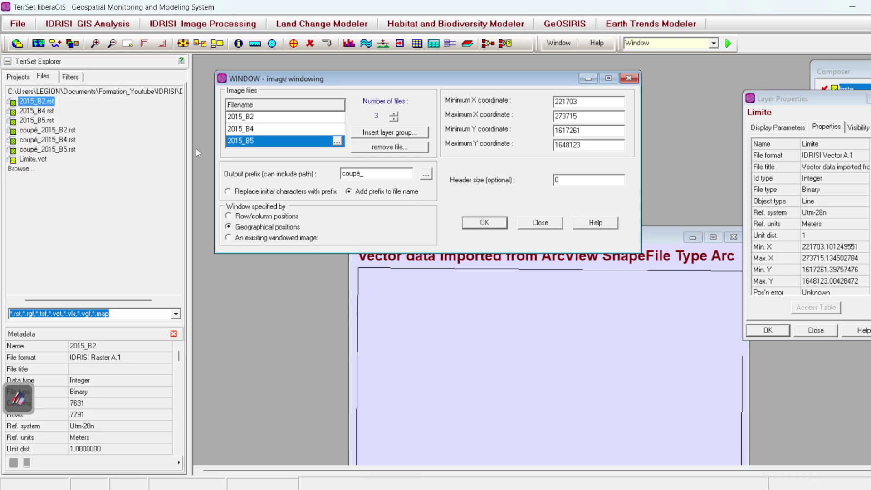
# Check the metadata of coupé_2015_B2, coupé_2015_B4 and coupé_2015_B5, and display each windowed image.
pyautogui.click(41, 130)
pyautogui.click(52, 139)
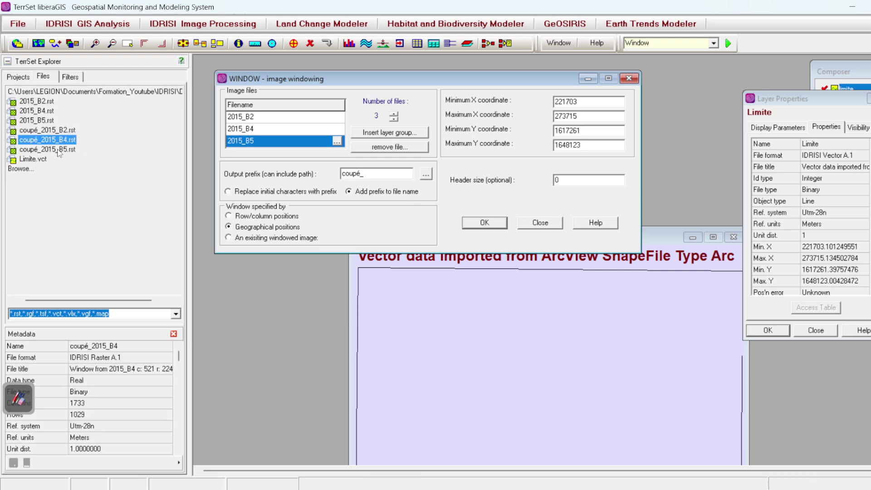
pyautogui.click(59, 149)
pyautogui.doubleClick(61, 130)
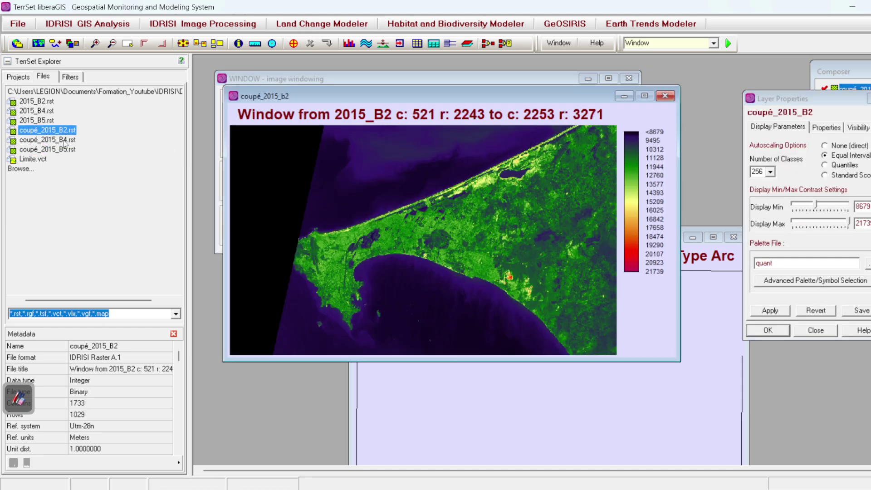
pyautogui.doubleClick(53, 139)
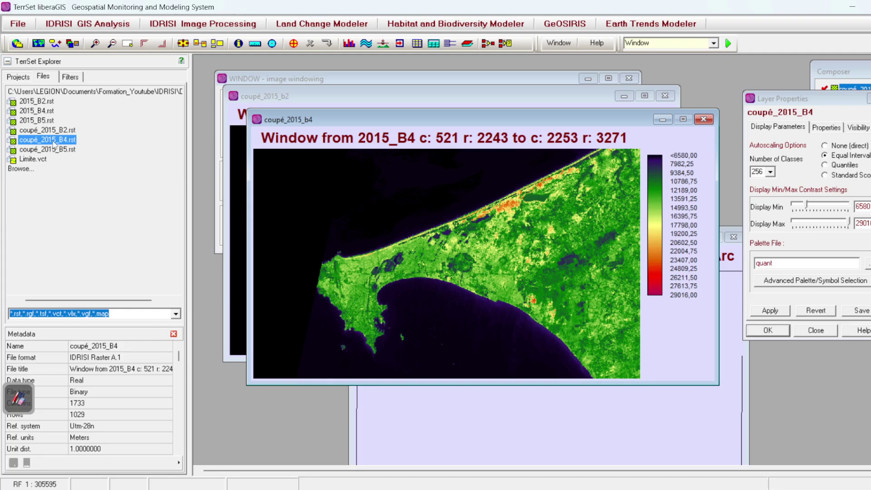
pyautogui.doubleClick(55, 150)
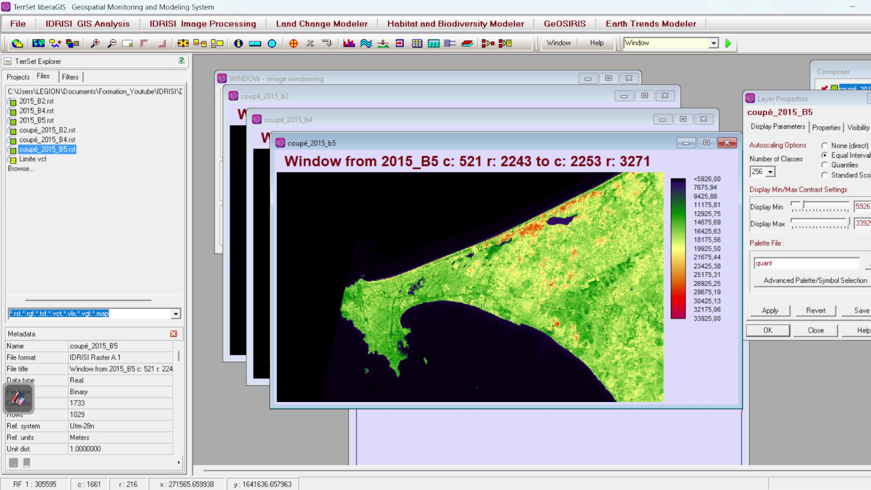
# Close the three windowed image maps, the windowing dialog and the Limite map.
pyautogui.click(727, 143)
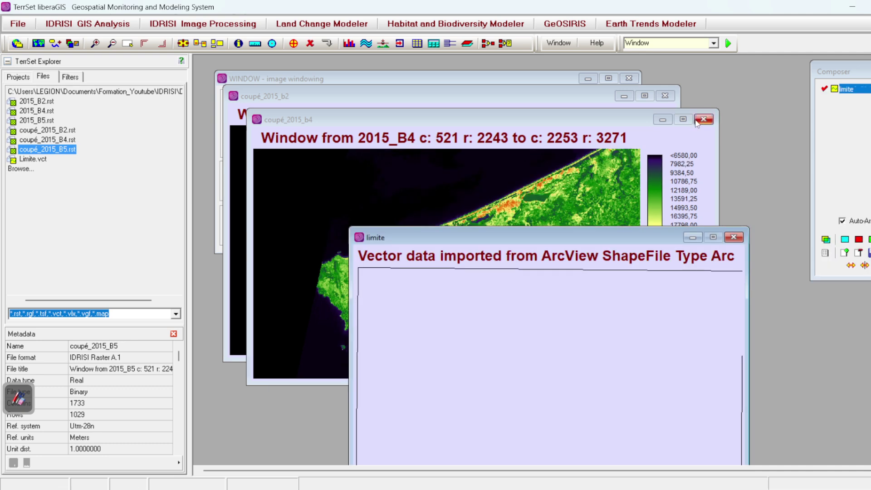
pyautogui.click(704, 119)
pyautogui.click(665, 95)
pyautogui.click(629, 79)
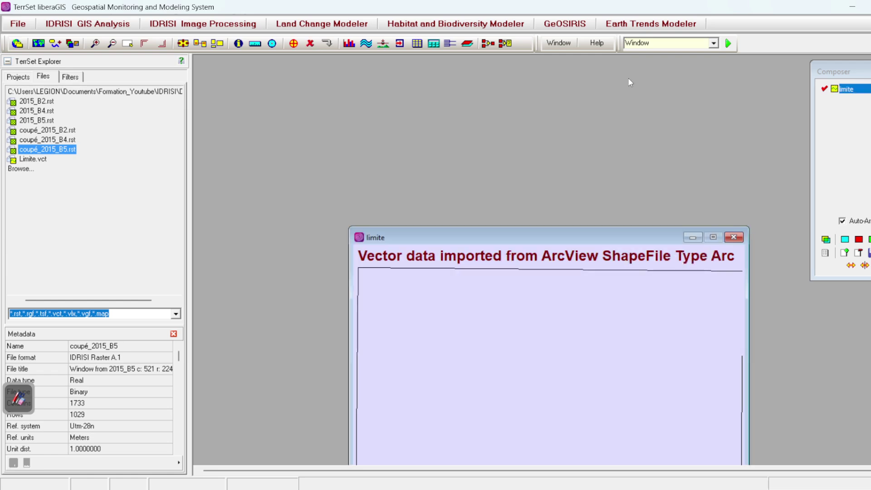
pyautogui.moveTo(592, 237); pyautogui.dragTo(479, 91)
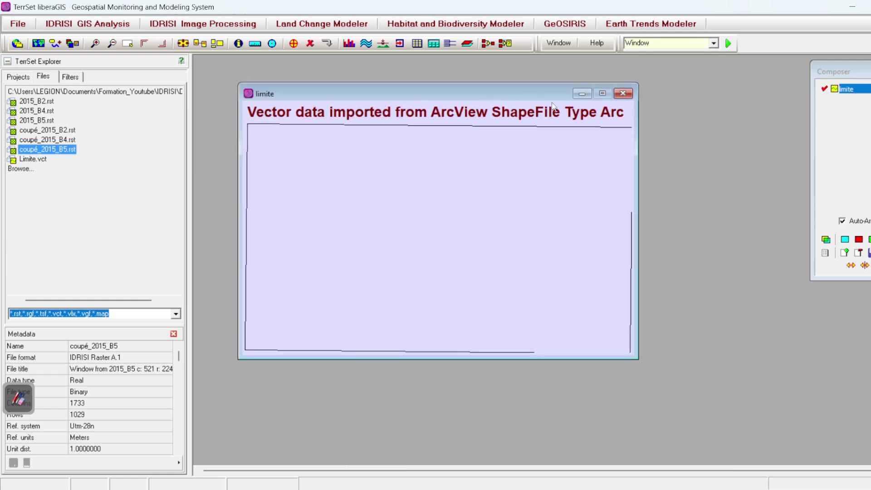
pyautogui.click(622, 94)
# Open the COMPOSITE image compositing module.
pyautogui.doubleClick(666, 41)
pyautogui.write('Co')
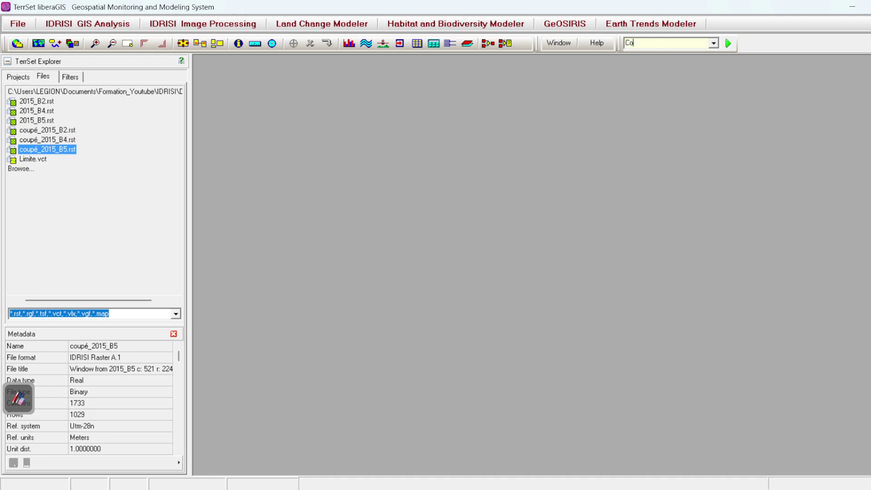
pyautogui.write('mposite')
pyautogui.press('Return')
pyautogui.moveTo(494, 192); pyautogui.dragTo(348, 99)
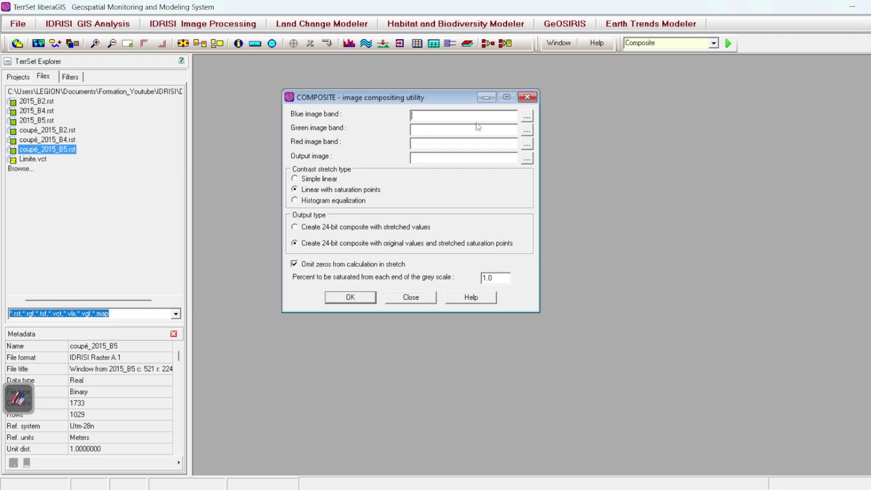
# Assign coupé_2015_B2 to the blue band, coupé_2015_B4 to the green band and coupé_2015_B5 to the red band.
pyautogui.click(527, 117)
pyautogui.click(397, 133)
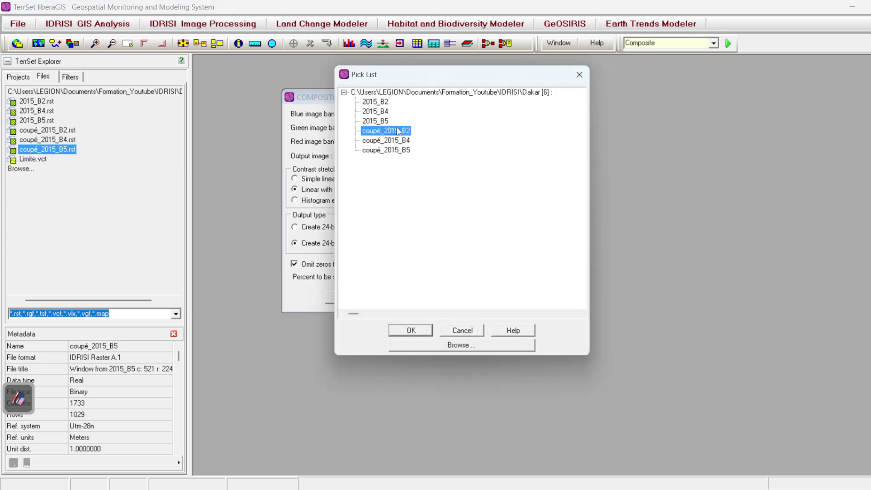
pyautogui.click(411, 331)
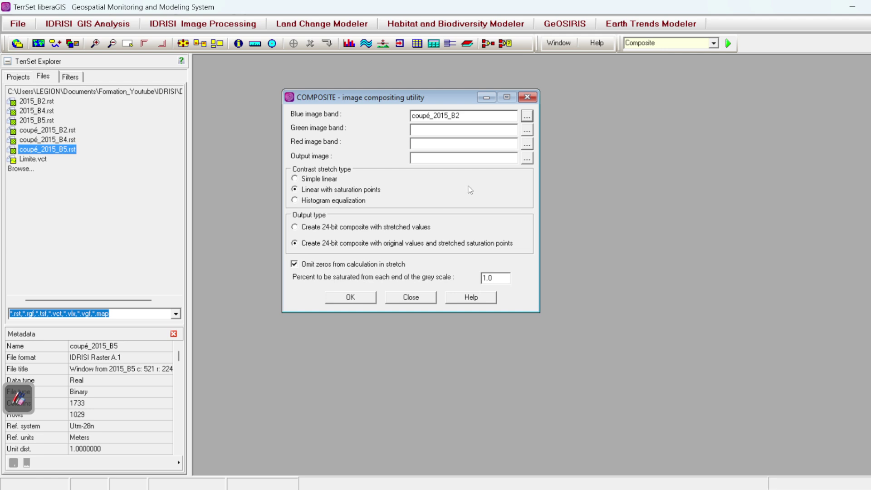
pyautogui.click(526, 130)
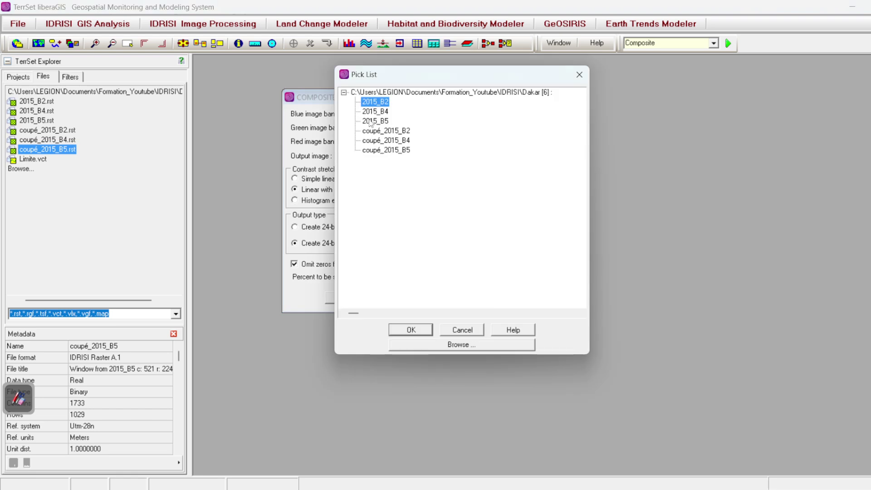
pyautogui.click(396, 140)
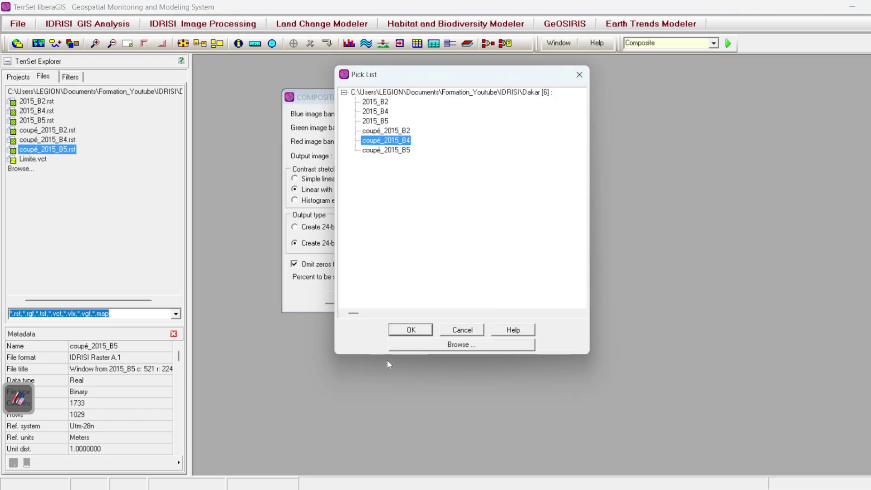
pyautogui.click(411, 330)
pyautogui.click(527, 144)
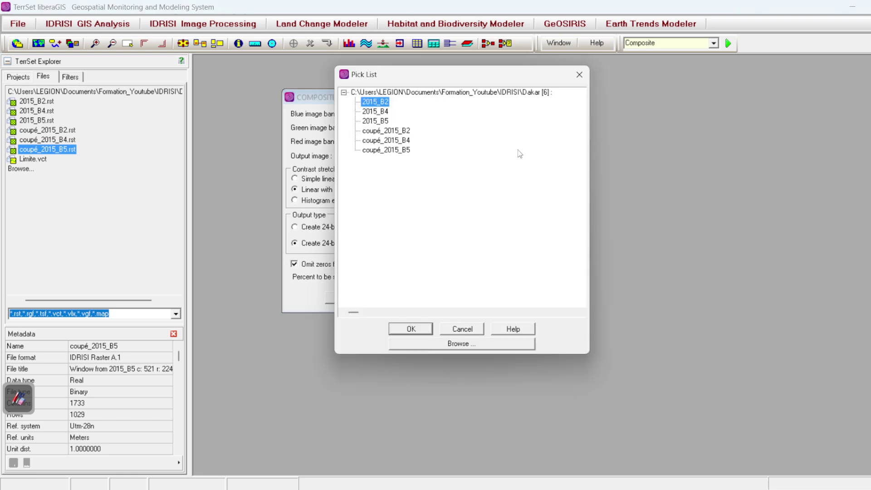
pyautogui.click(395, 151)
pyautogui.click(404, 327)
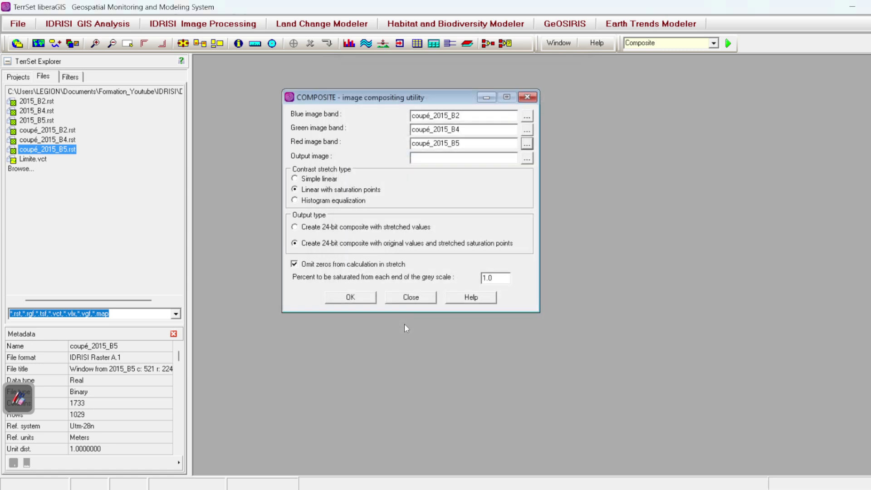
# Save the composite's output image as compositionè_2015_542 in the Dakar folder and reposition the COMPOSITE dialog.
pyautogui.click(527, 159)
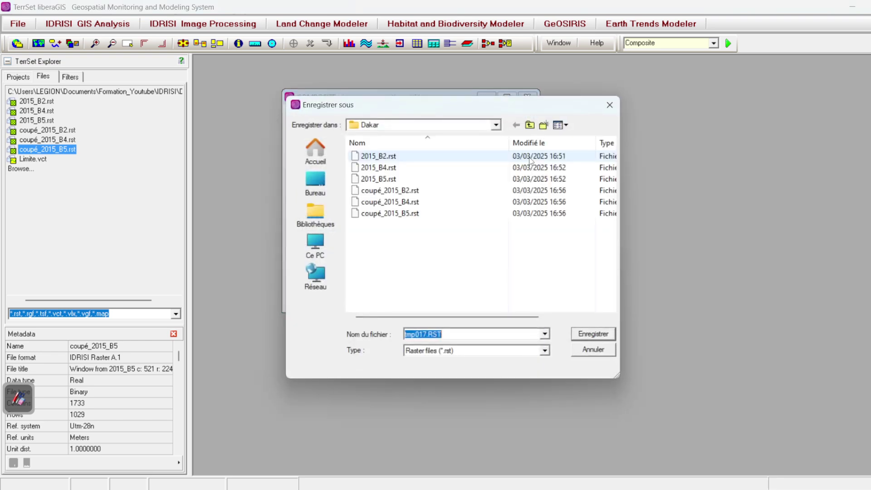
pyautogui.write('compo')
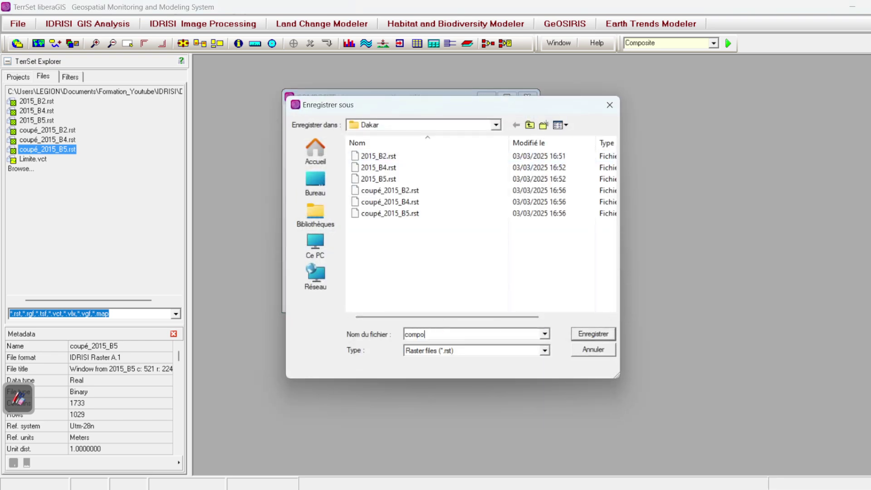
pyautogui.write('sition2015_542')
pyautogui.click(445, 334)
pyautogui.write('è_')
pyautogui.click(590, 335)
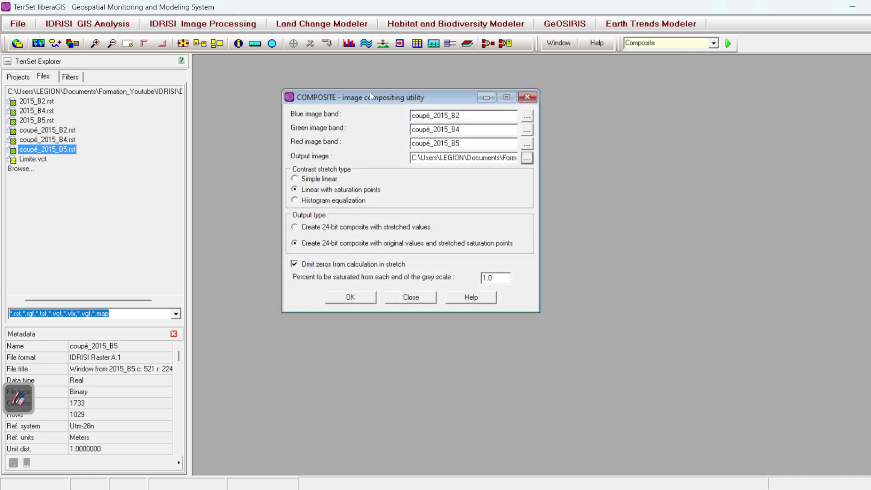
pyautogui.moveTo(371, 96); pyautogui.dragTo(383, 90)
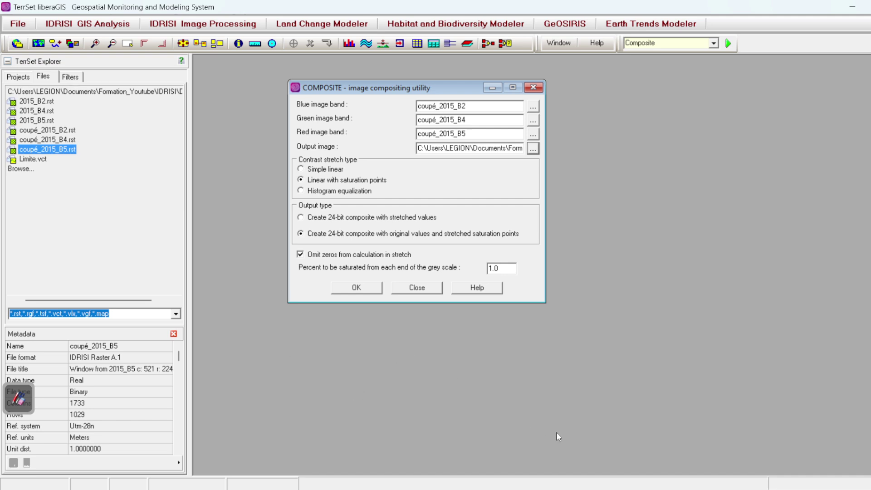
pyautogui.click(486, 404)
pyautogui.moveTo(389, 92); pyautogui.dragTo(348, 85)
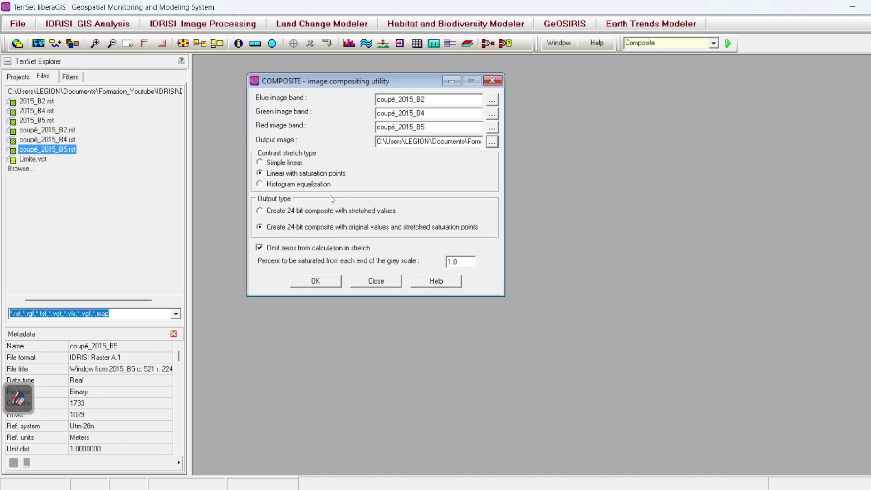
# Switch to the whiteboard and sketch a histogram's vertical and horizontal axes, labelling the horizontal one from 0 to 255.
pyautogui.click(18, 398)
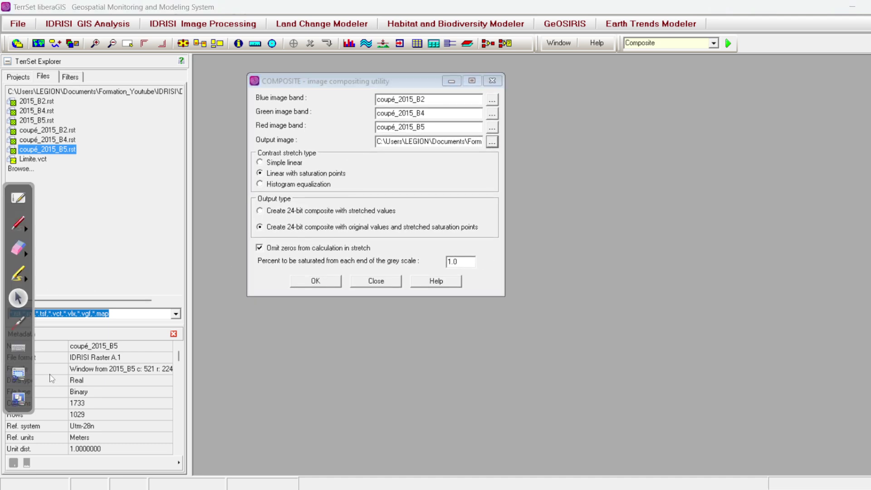
pyautogui.click(17, 196)
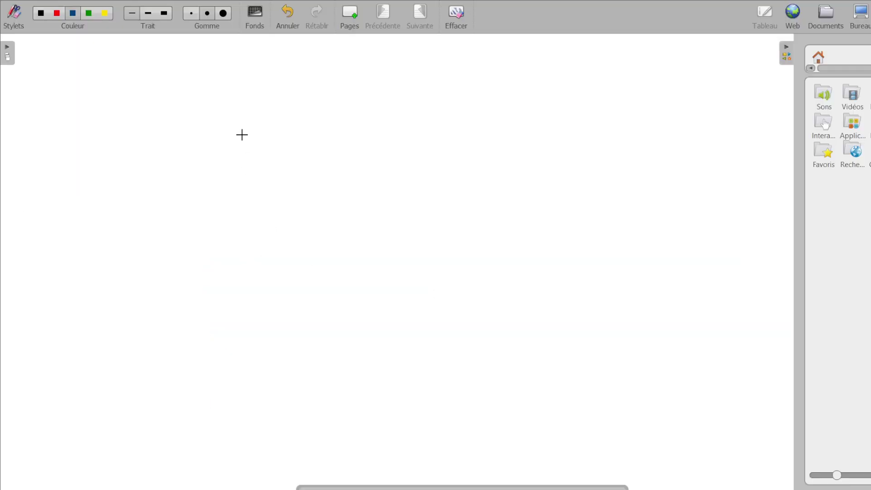
pyautogui.moveTo(242, 134)
pyautogui.mouseDown()
pyautogui.moveTo(232, 382)
pyautogui.moveTo(734, 386)
pyautogui.mouseUp()
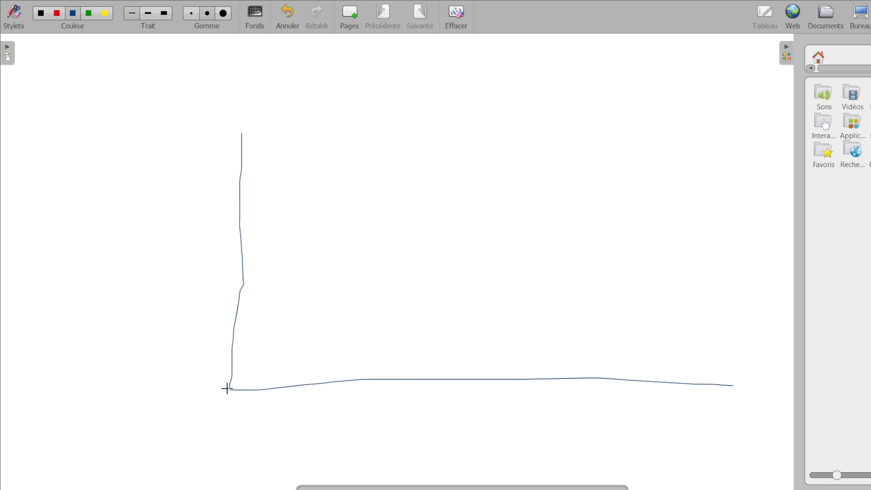
pyautogui.moveTo(228, 392)
pyautogui.mouseDown()
pyautogui.moveTo(233, 442)
pyautogui.moveTo(222, 443)
pyautogui.mouseUp()
pyautogui.moveTo(719, 417)
pyautogui.mouseDown()
pyautogui.moveTo(707, 443)
pyautogui.moveTo(729, 429)
pyautogui.moveTo(731, 444)
pyautogui.moveTo(757, 413)
pyautogui.moveTo(748, 438)
pyautogui.mouseUp()
pyautogui.moveTo(767, 403); pyautogui.dragTo(774, 402)
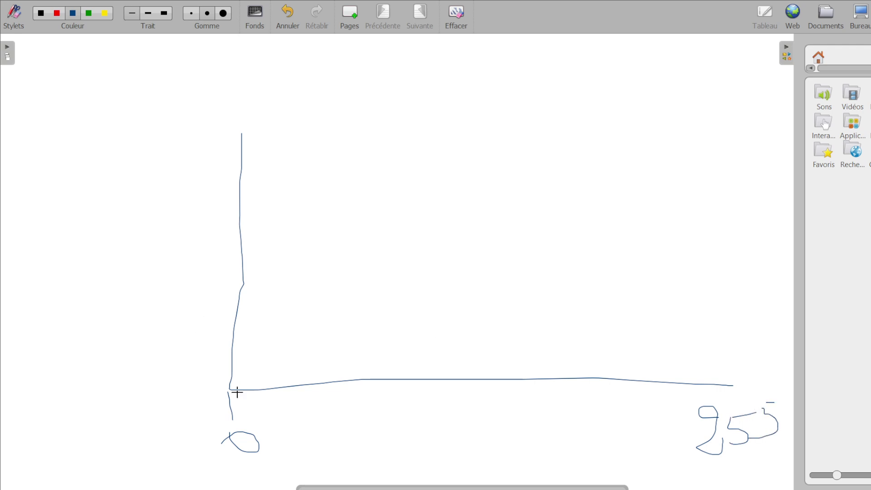
# Sketch three separate peaks along the histogram's horizontal axis and a low wavy curve spanning its whole range.
pyautogui.moveTo(243, 390)
pyautogui.mouseDown()
pyautogui.moveTo(309, 191)
pyautogui.moveTo(286, 373)
pyautogui.mouseUp()
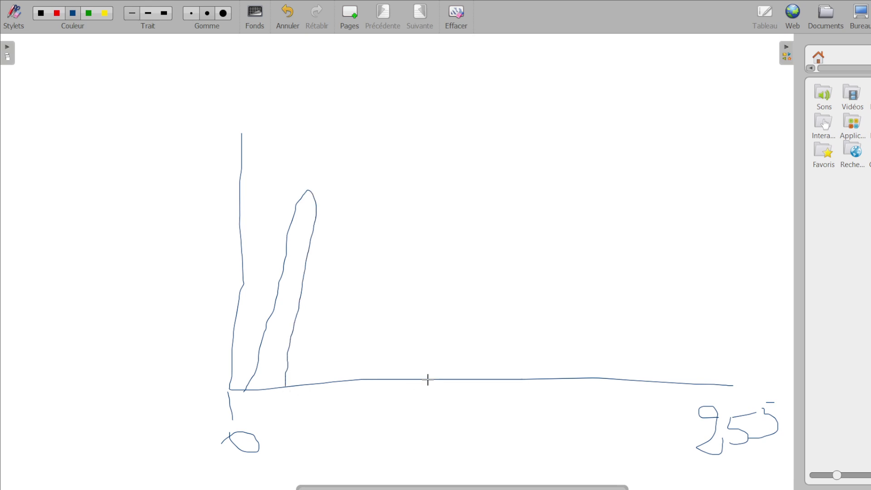
pyautogui.moveTo(432, 378)
pyautogui.mouseDown()
pyautogui.moveTo(453, 161)
pyautogui.moveTo(501, 185)
pyautogui.moveTo(498, 375)
pyautogui.mouseUp()
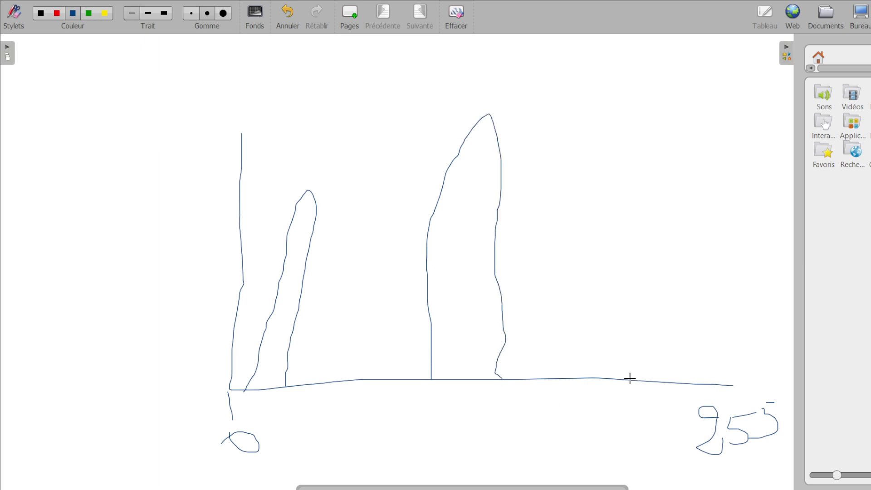
pyautogui.moveTo(626, 380)
pyautogui.mouseDown()
pyautogui.moveTo(597, 247)
pyautogui.moveTo(618, 109)
pyautogui.moveTo(660, 107)
pyautogui.moveTo(664, 226)
pyautogui.moveTo(683, 356)
pyautogui.moveTo(694, 378)
pyautogui.mouseUp()
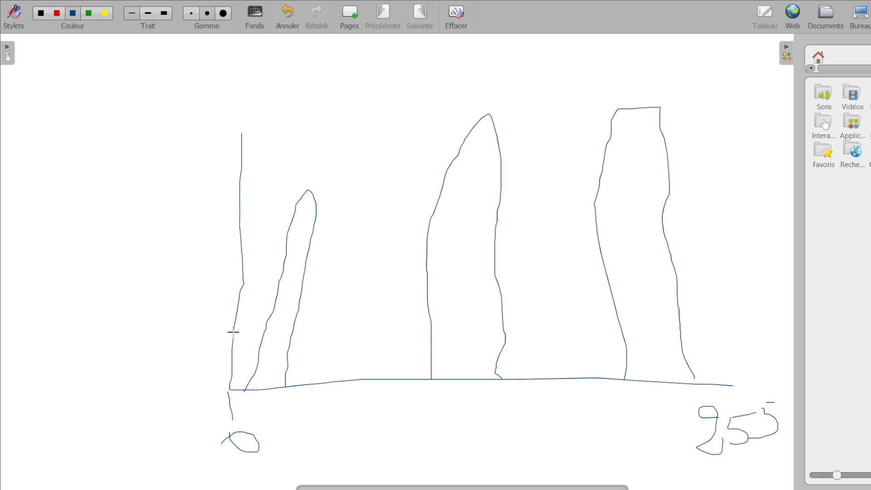
pyautogui.moveTo(232, 336)
pyautogui.mouseDown()
pyautogui.moveTo(316, 322)
pyautogui.moveTo(363, 346)
pyautogui.moveTo(398, 316)
pyautogui.moveTo(489, 337)
pyautogui.moveTo(574, 320)
pyautogui.moveTo(668, 319)
pyautogui.moveTo(739, 333)
pyautogui.moveTo(734, 371)
pyautogui.mouseUp()
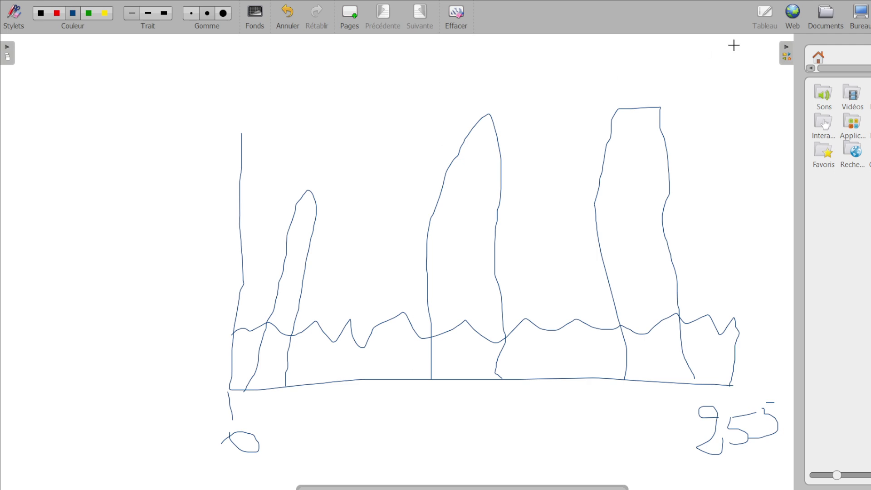
# Return to TerrSet and generate the composite with the histogram equalization contrast stretch.
pyautogui.click(859, 18)
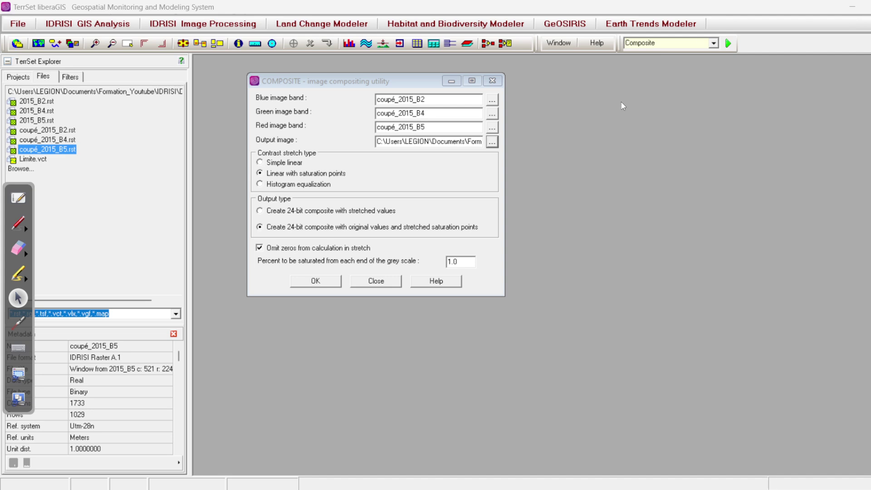
pyautogui.click(280, 186)
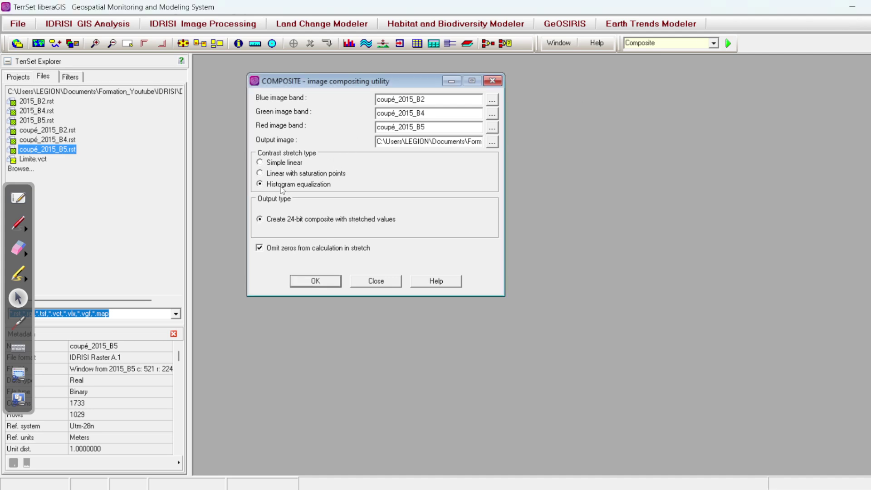
pyautogui.click(316, 281)
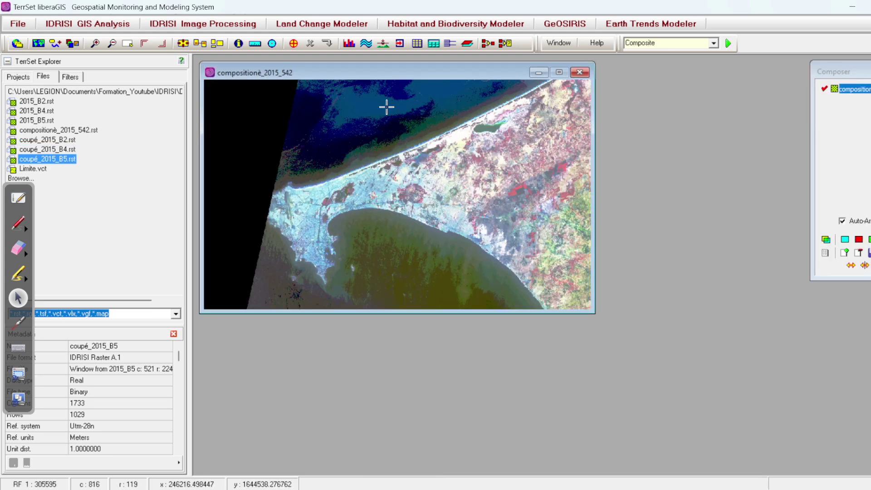
# Enlarge and reposition the compositionè_2015_542 map window, and close the COMPOSITE dialog.
pyautogui.moveTo(410, 77); pyautogui.dragTo(481, 83)
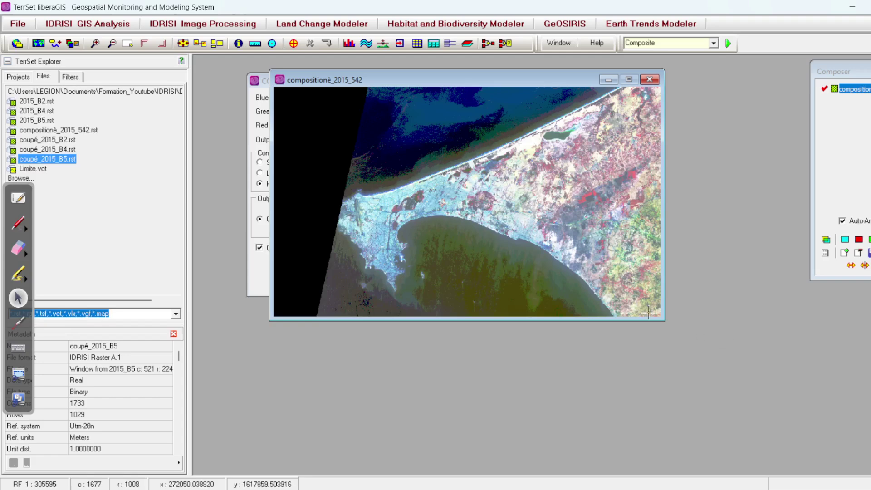
pyautogui.moveTo(662, 320); pyautogui.dragTo(790, 394)
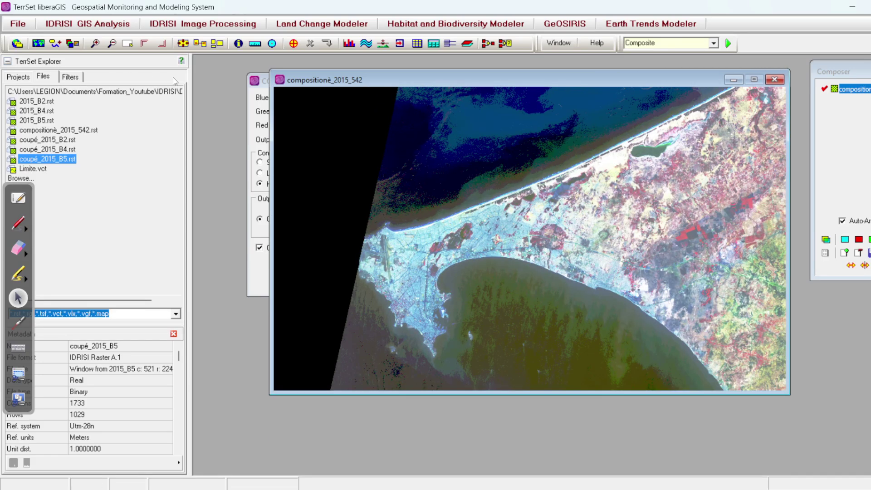
pyautogui.moveTo(358, 76); pyautogui.dragTo(349, 94)
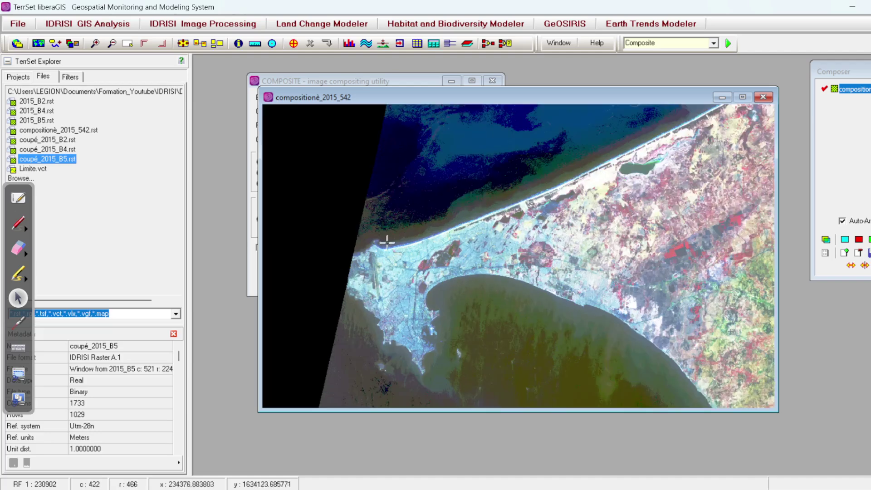
pyautogui.scroll(-1, 408, 240)
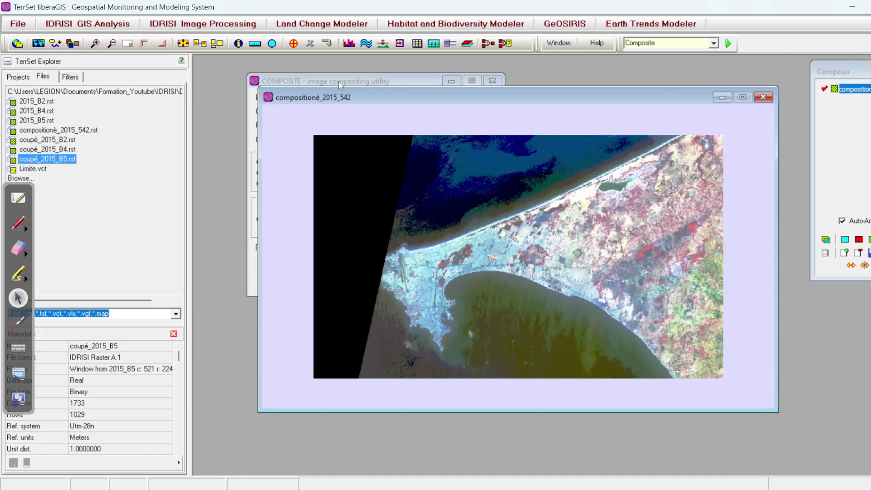
pyautogui.moveTo(341, 85); pyautogui.dragTo(286, 74)
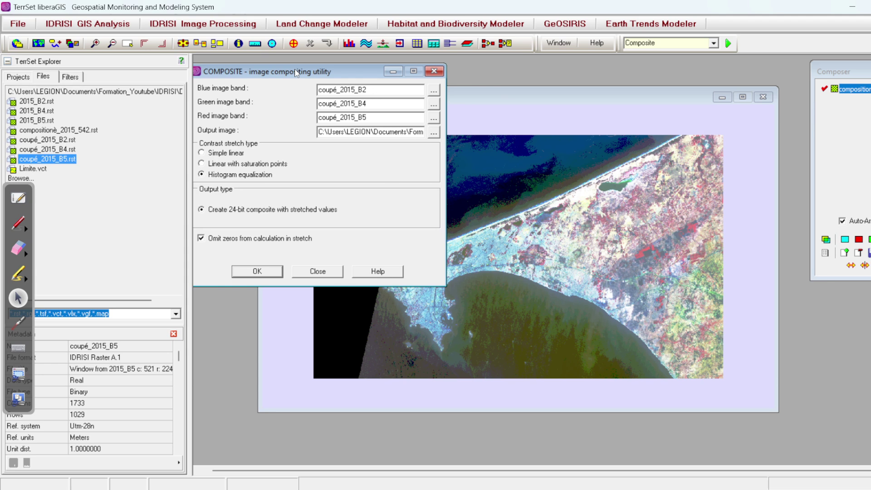
pyautogui.moveTo(296, 73); pyautogui.dragTo(455, 133)
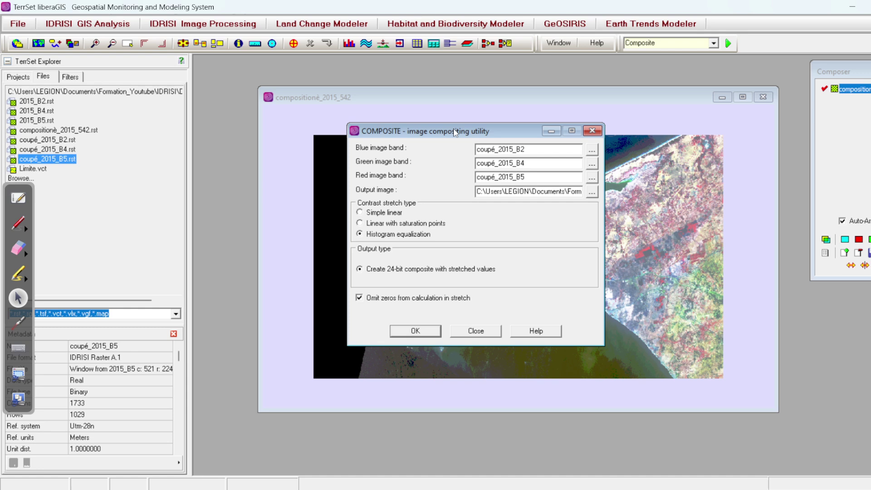
pyautogui.click(592, 130)
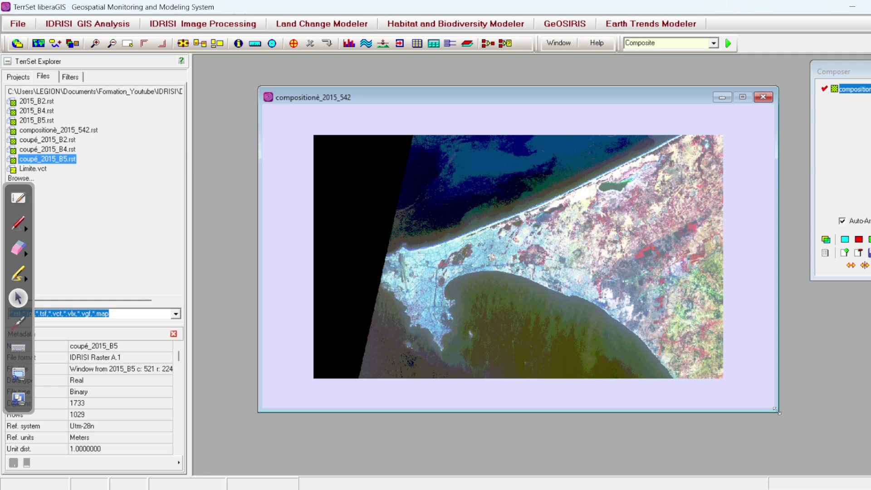
pyautogui.moveTo(778, 412); pyautogui.dragTo(819, 436)
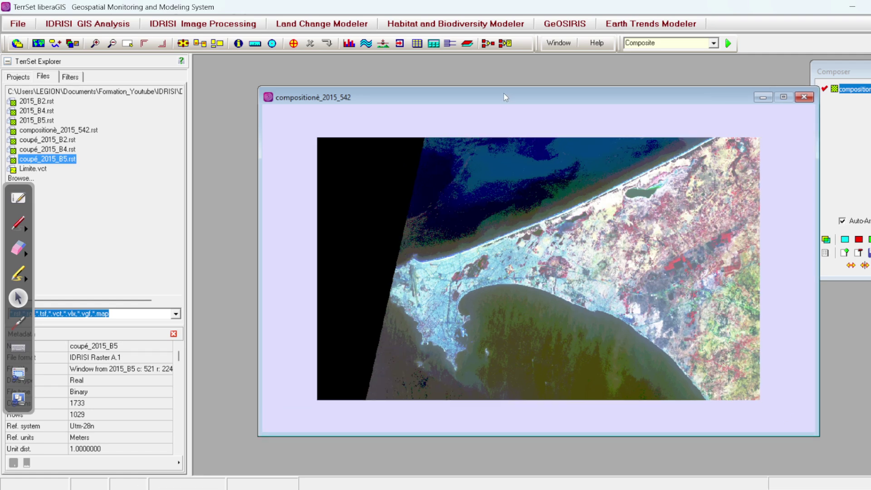
pyautogui.moveTo(504, 94); pyautogui.dragTo(481, 81)
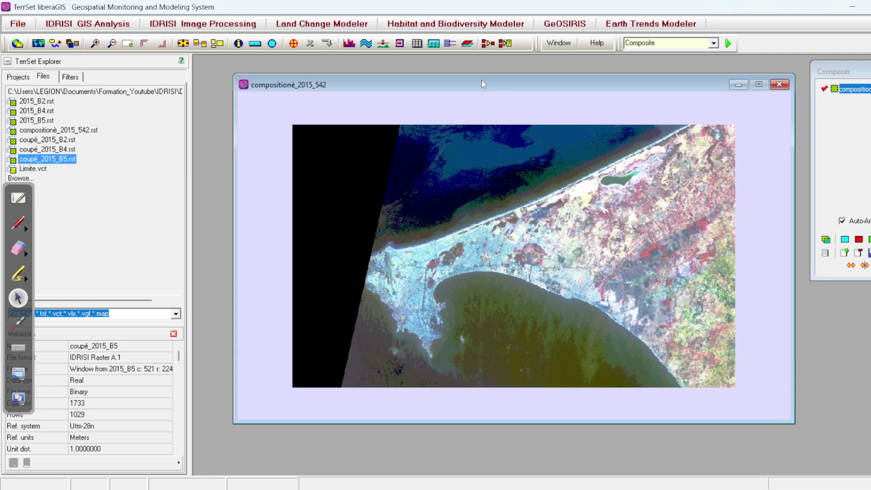
# Examine the coastline, urban area and vegetation in the composite image at different scales.
pyautogui.scroll(2, 542, 271)
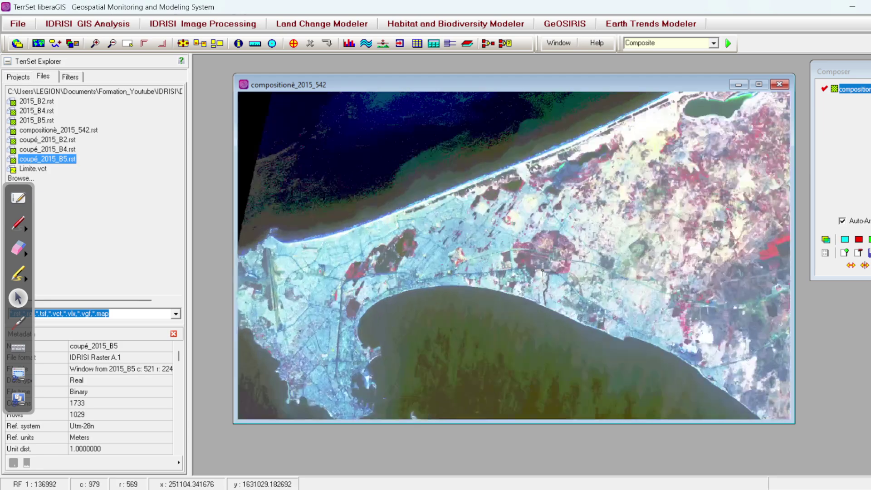
pyautogui.scroll(-2, 542, 271)
pyautogui.scroll(2, 542, 271)
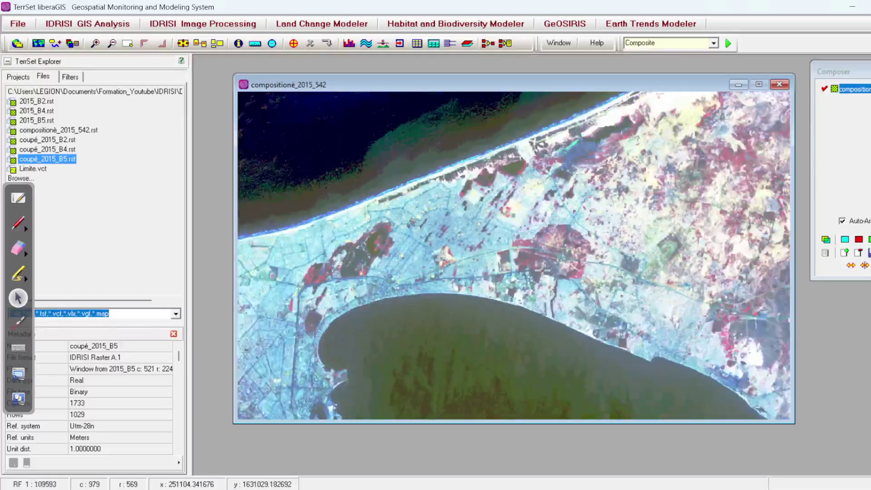
pyautogui.scroll(-1, 542, 271)
pyautogui.scroll(2, 542, 271)
pyautogui.scroll(-4, 453, 221)
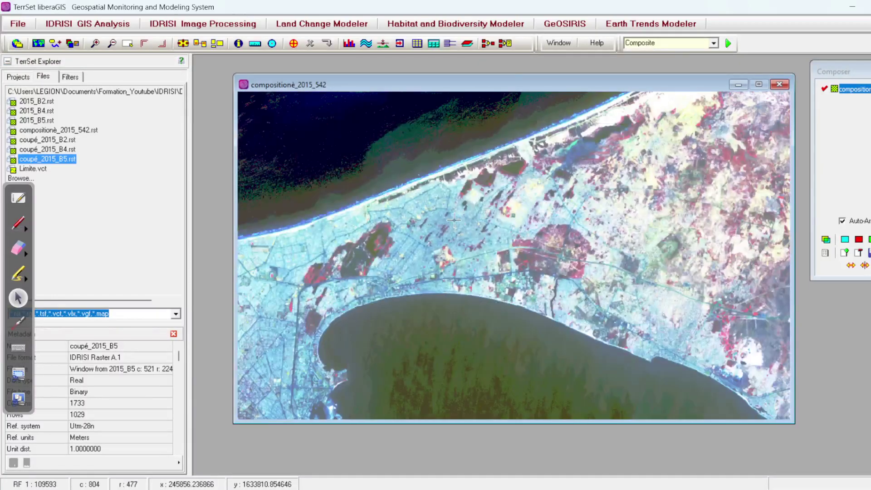
pyautogui.scroll(2, 445, 341)
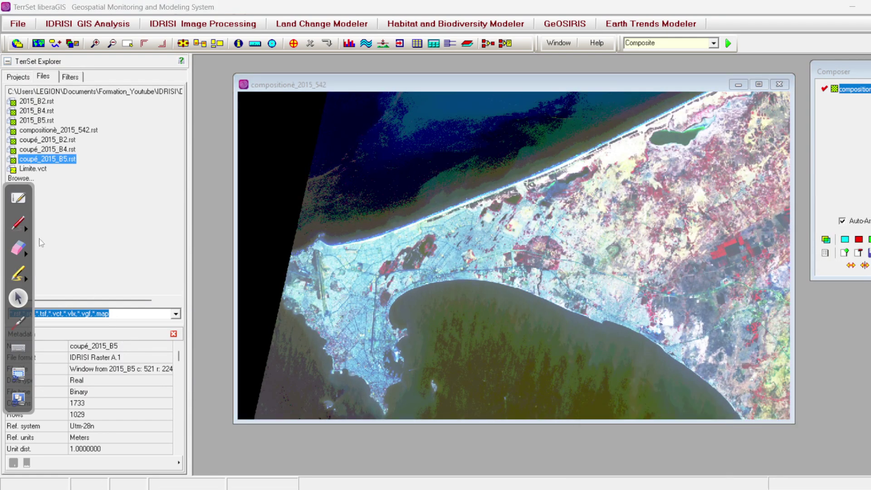
# Handwrite the word "Plan" on a blank whiteboard page and return to TerrSet.
pyautogui.click(18, 200)
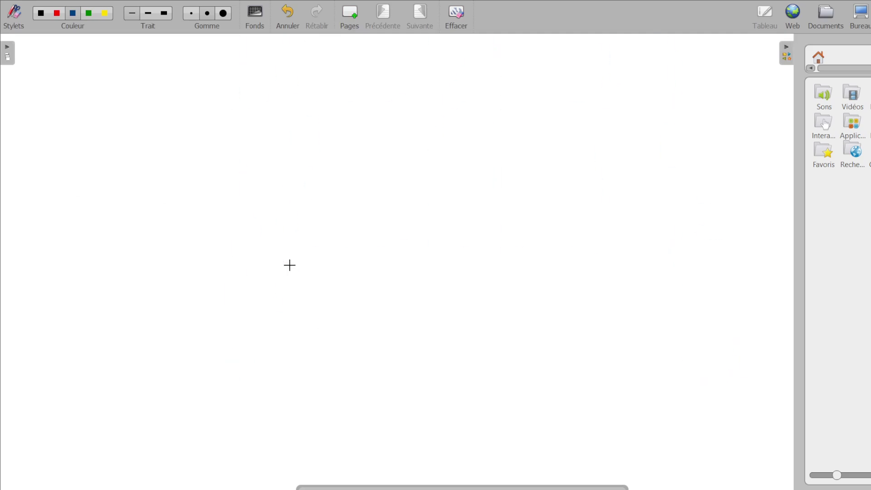
pyautogui.moveTo(240, 182)
pyautogui.mouseDown()
pyautogui.moveTo(278, 309)
pyautogui.moveTo(263, 143)
pyautogui.moveTo(215, 163)
pyautogui.mouseUp()
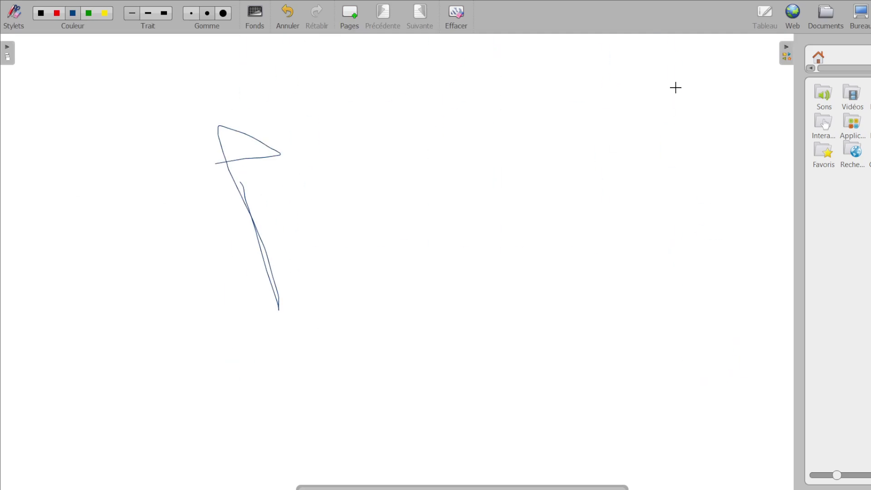
pyautogui.moveTo(298, 168)
pyautogui.mouseDown()
pyautogui.moveTo(320, 277)
pyautogui.moveTo(340, 267)
pyautogui.moveTo(373, 293)
pyautogui.moveTo(398, 264)
pyautogui.moveTo(417, 292)
pyautogui.mouseUp()
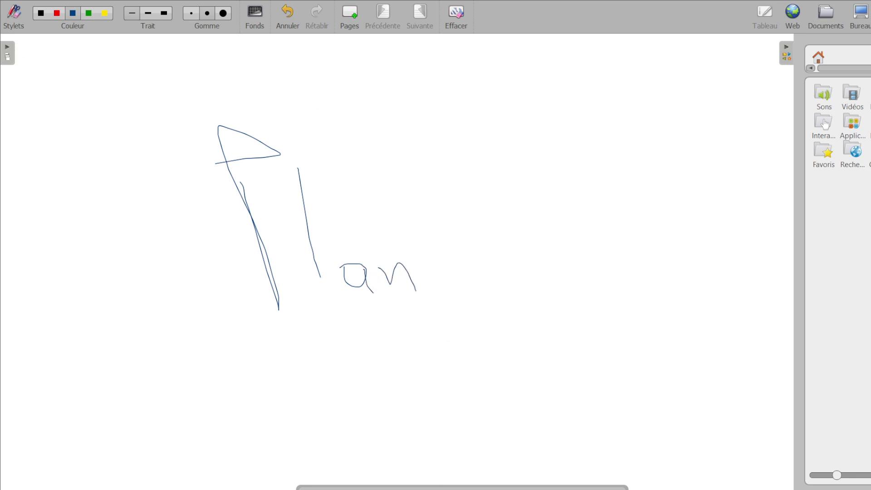
pyautogui.click(864, 14)
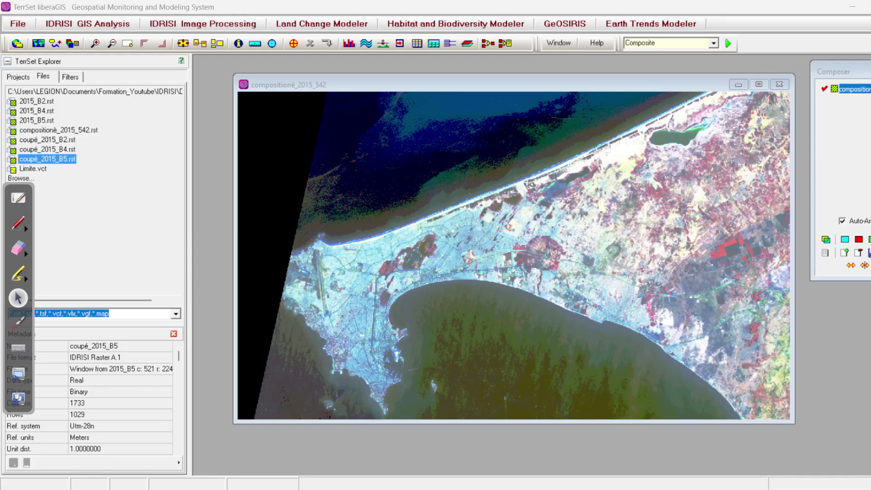
# Launch Notepad++.
pyautogui.press('super')
pyautogui.write('note')
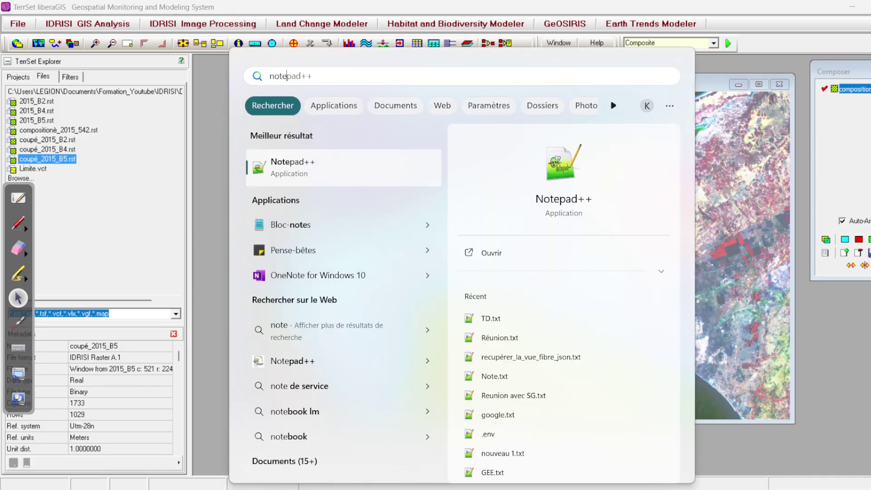
pyautogui.press('Return')
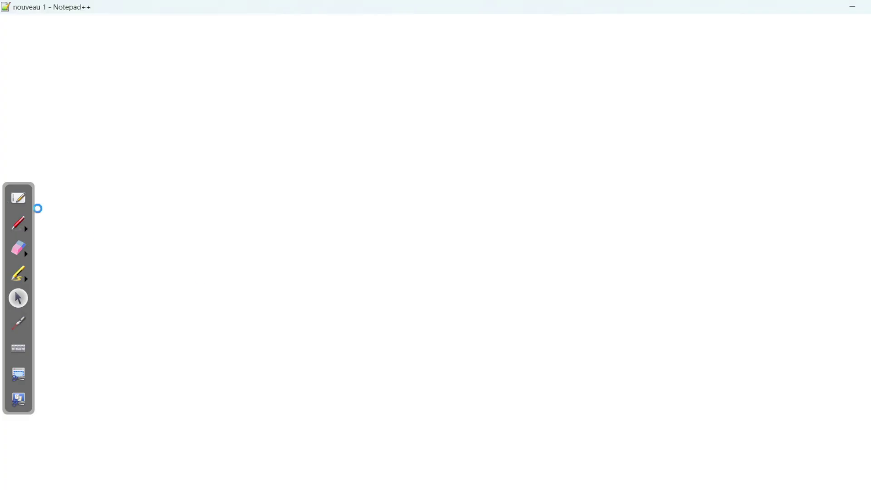
# Start a new text document and list the land-cover classes "Plan d'eau", "Zone batie" and "Zone de végétation" on separate lines.
pyautogui.hotkey('ctrl', 'n')
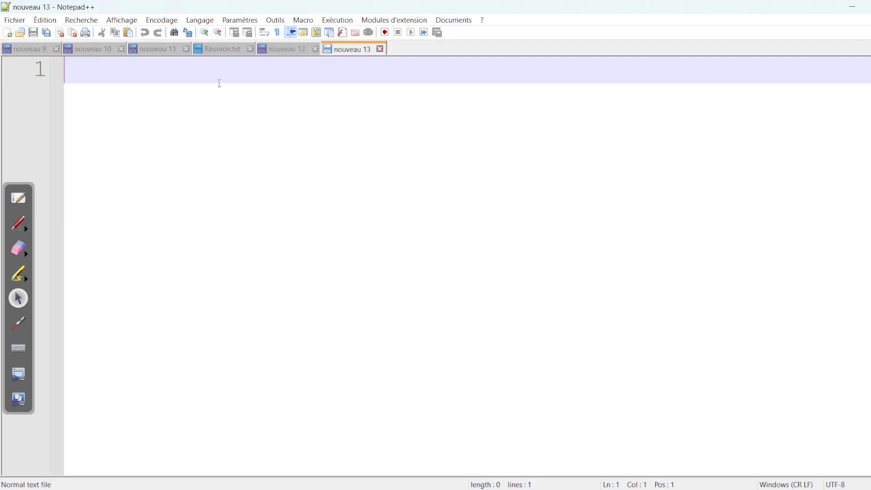
pyautogui.write("Plan d'")
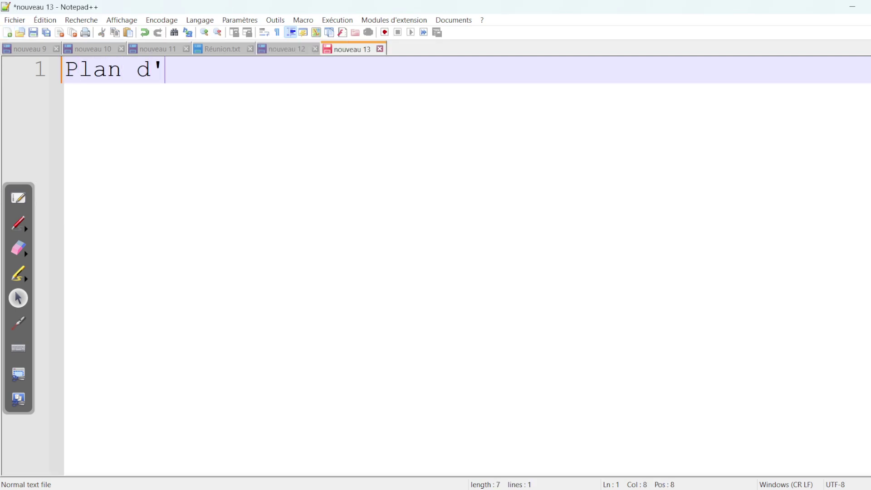
pyautogui.write('eau')
pyautogui.press('Return')
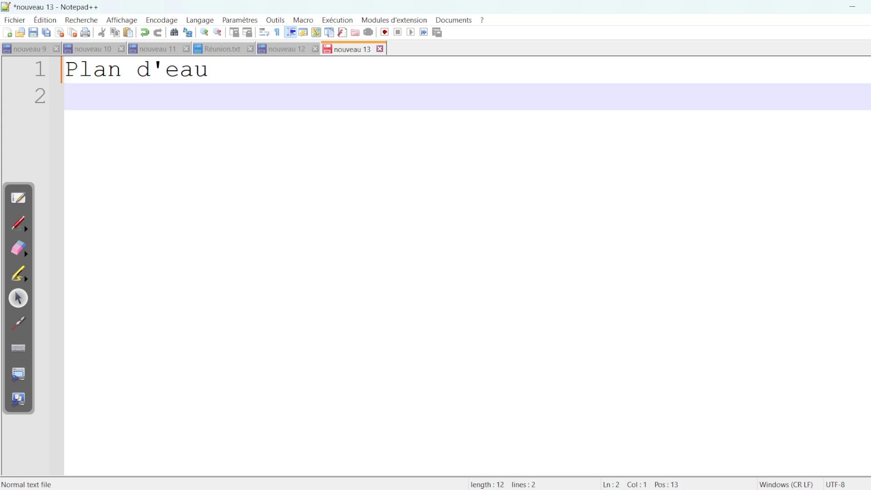
pyautogui.write('Zone batie')
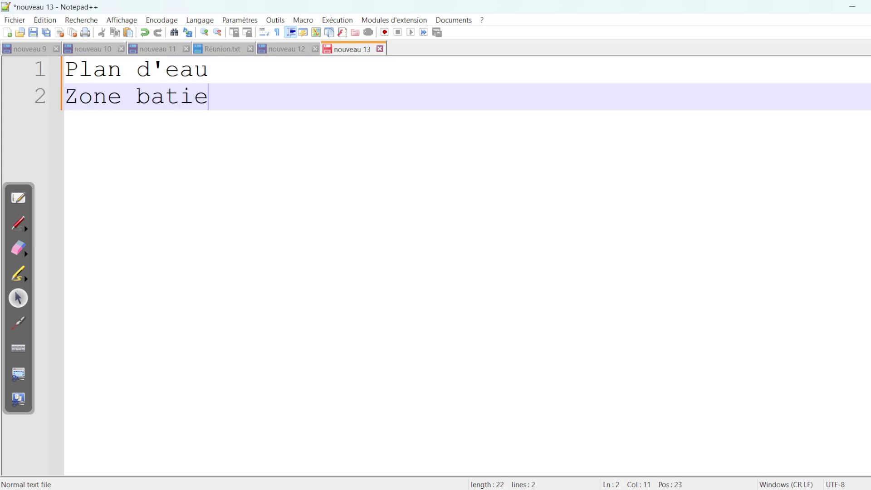
pyautogui.press('Return')
pyautogui.write('Zo')
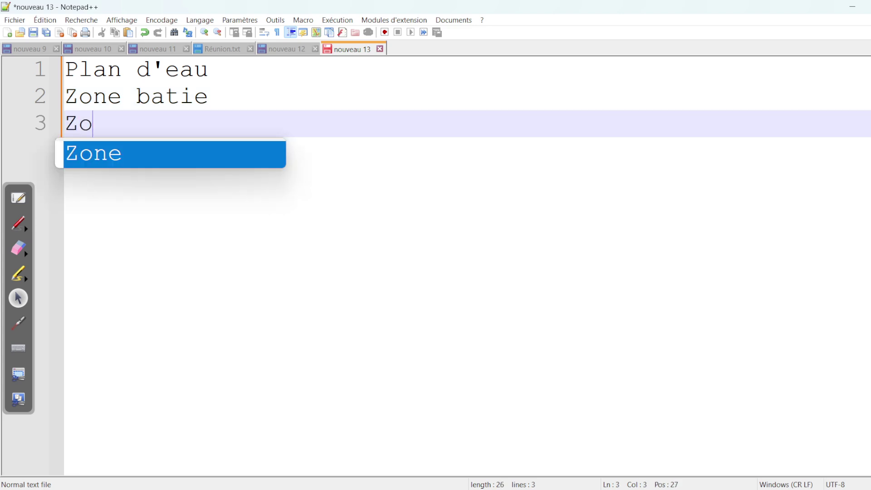
pyautogui.write('ne de vég')
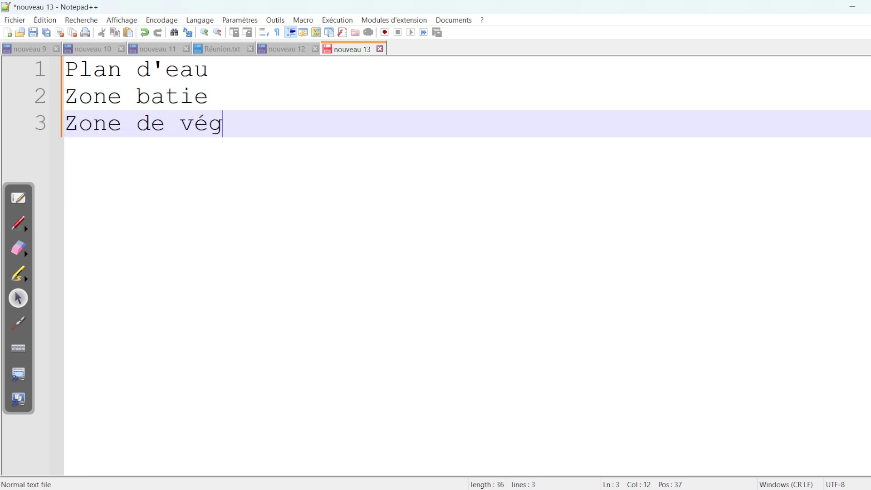
pyautogui.write('étation')
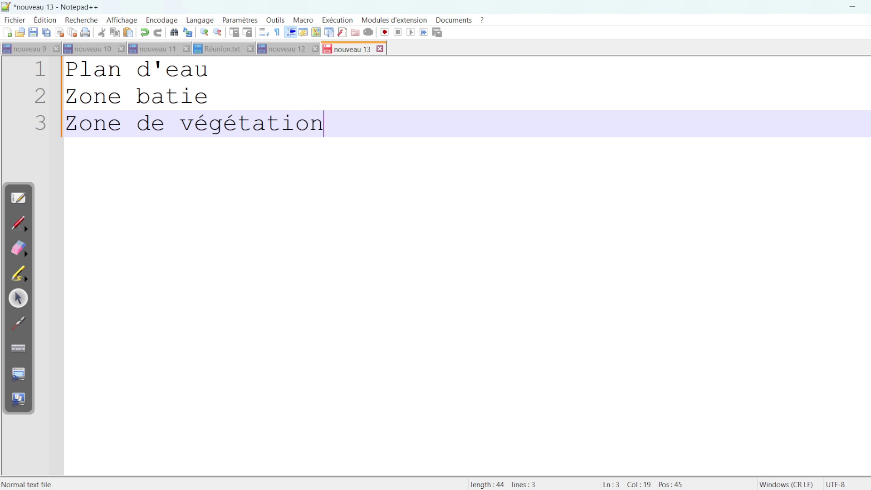
pyautogui.press('Return')
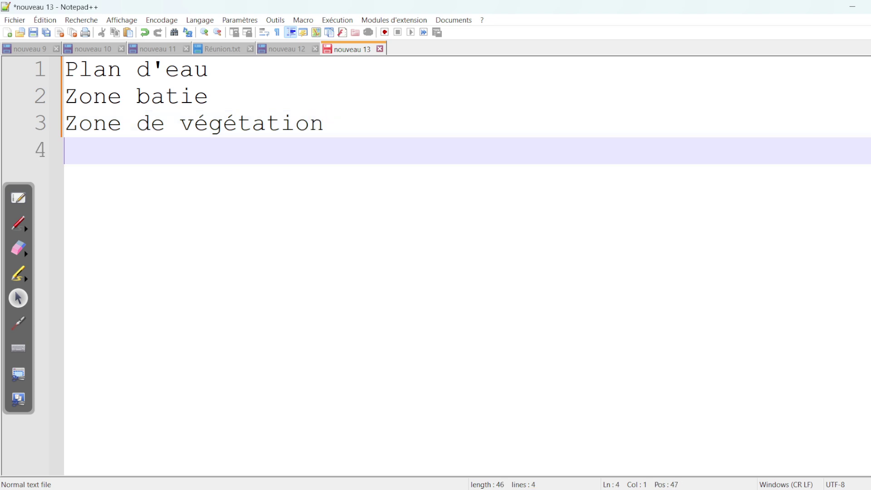
# Add the classes "Sol nu" and "Champs et jachère" as the fourth and fifth lines of the list.
pyautogui.write('Sol Nu')
pyautogui.press('BackSpace')
pyautogui.press('BackSpace')
pyautogui.press('BackSpace')
pyautogui.write('nu')
pyautogui.press('Return')
pyautogui.write('Ch')
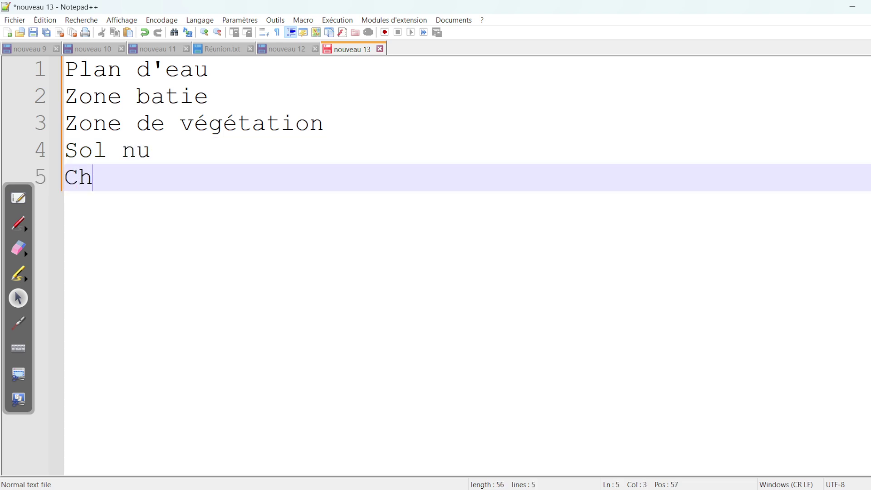
pyautogui.write('amps et ja')
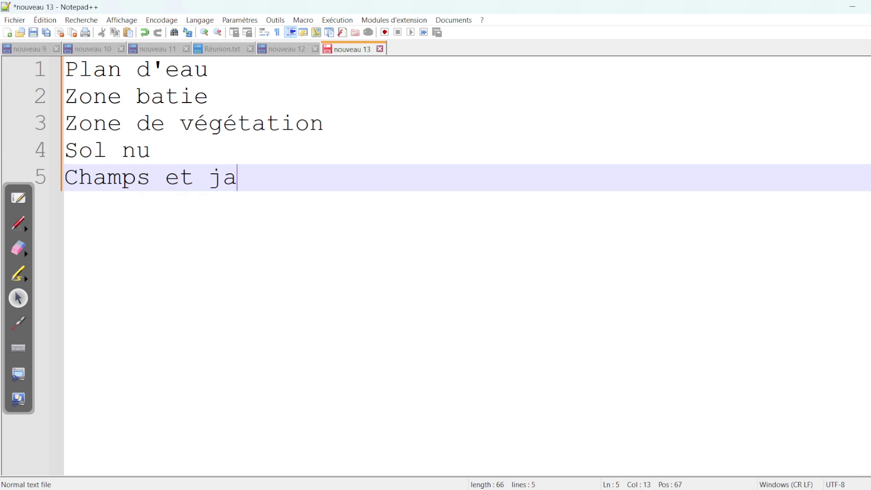
pyautogui.write('chère')
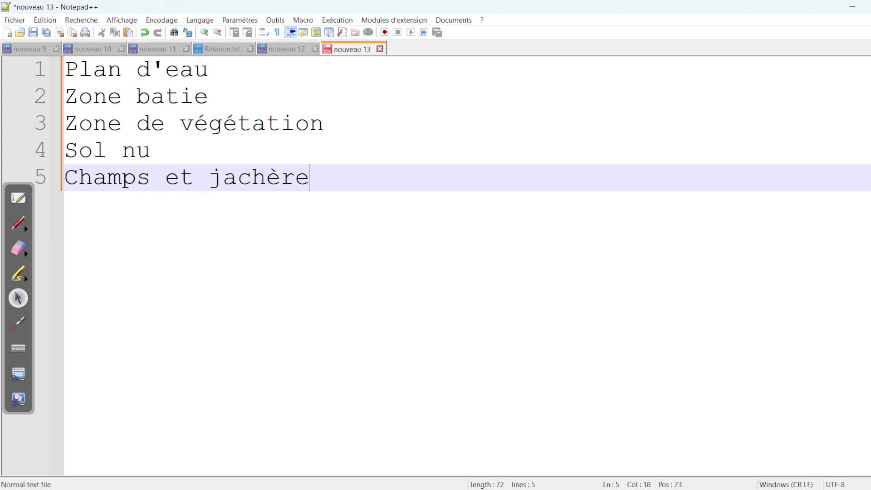
pyautogui.write('s')
pyautogui.press('BackSpace')
# Compare the class list with the composite map in a floating Notepad++ window, and minimise Notepad++ to return to TerrSet.
pyautogui.moveTo(595, 7); pyautogui.dragTo(553, 272)
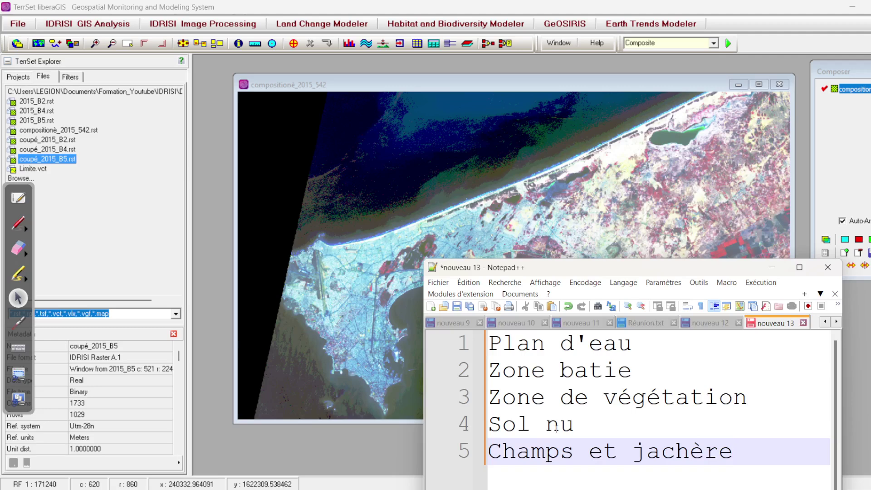
pyautogui.moveTo(645, 272); pyautogui.dragTo(361, 109)
pyautogui.scroll(-2, 747, 347)
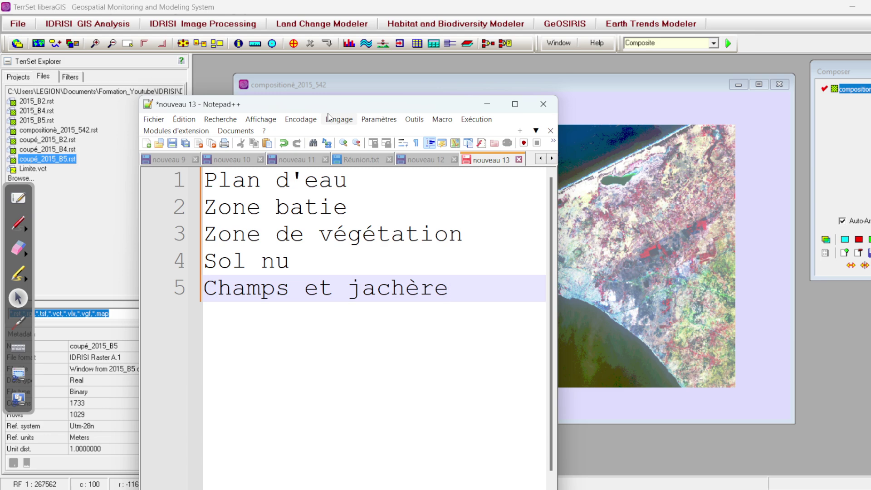
pyautogui.click(487, 104)
# Examine the coastline, built-up area and vegetation of the Dakar peninsula in the composite at different scales.
pyautogui.scroll(3, 585, 254)
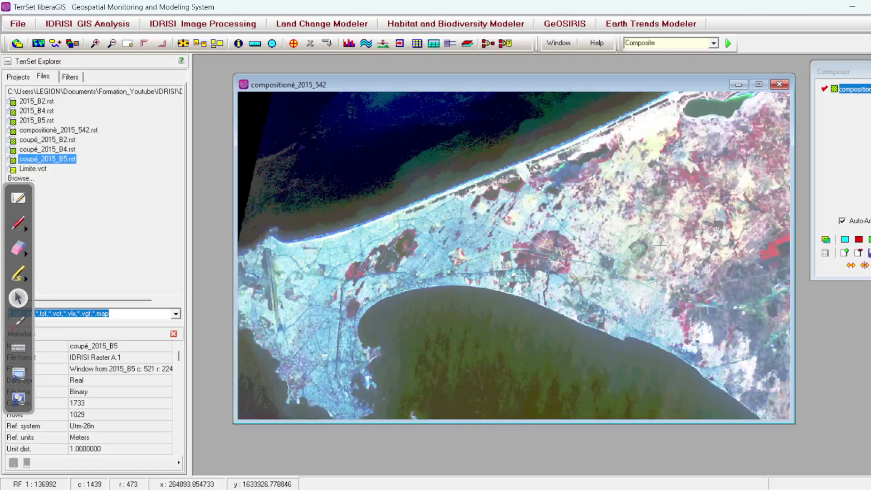
pyautogui.scroll(-3, 580, 256)
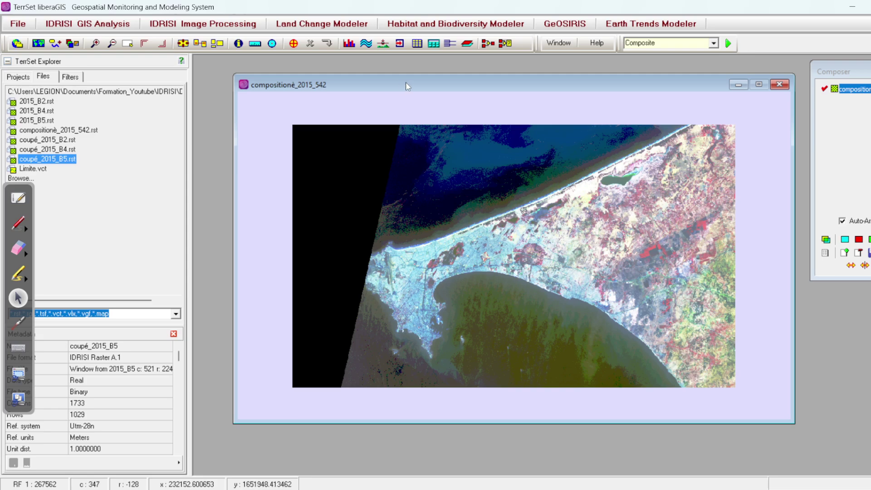
pyautogui.scroll(2, 420, 260)
pyautogui.scroll(-1, 345, 294)
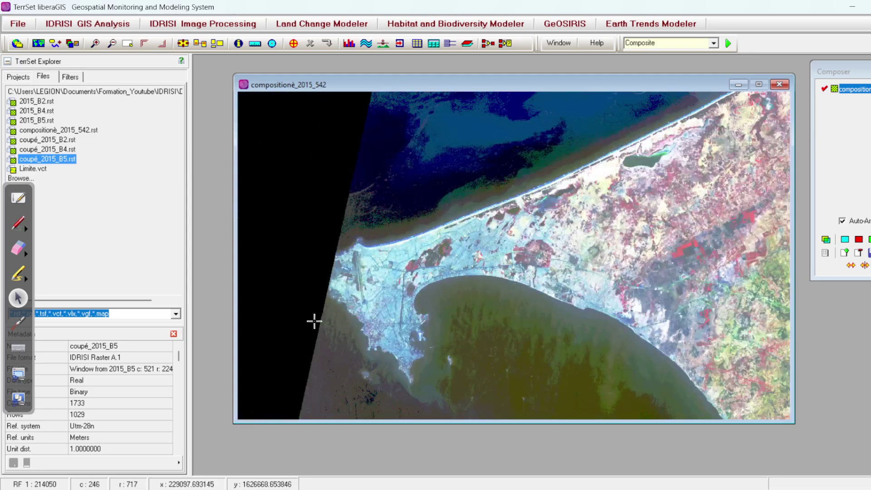
pyautogui.scroll(1, 315, 321)
pyautogui.scroll(3, 336, 296)
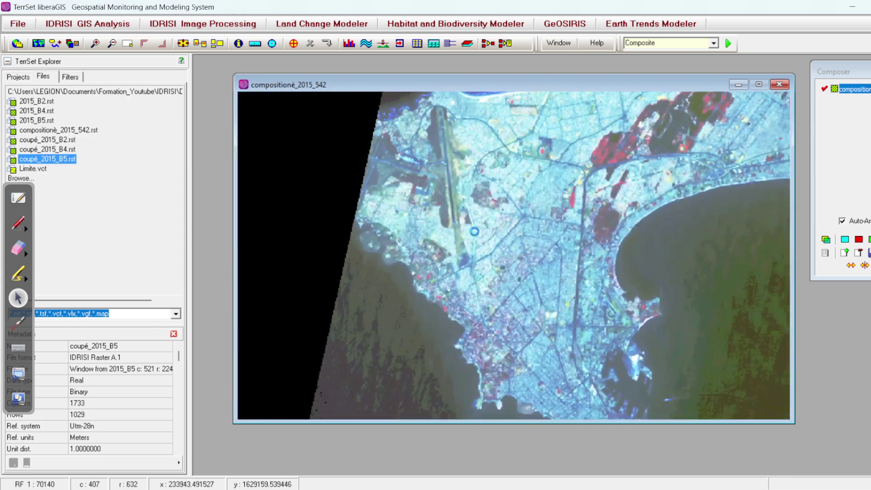
pyautogui.moveTo(486, 345); pyautogui.dragTo(433, 287)
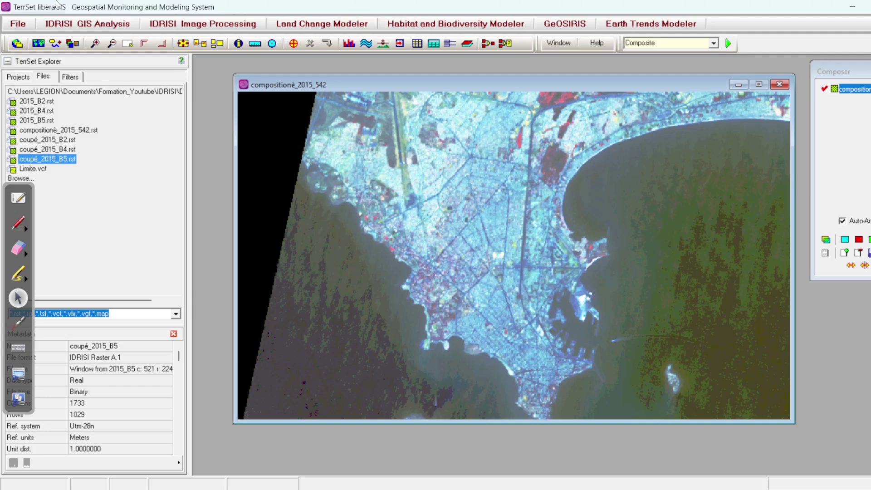
# Start digitizing a polygon vector layer named echantillon_2015 in the Dakar folder, with integer data, the Qual symbol file and ID 1.
pyautogui.click(294, 44)
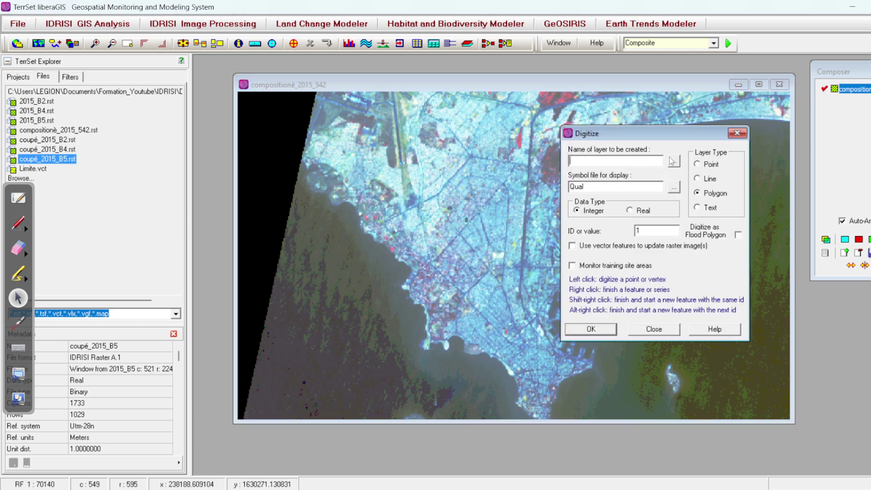
pyautogui.click(674, 162)
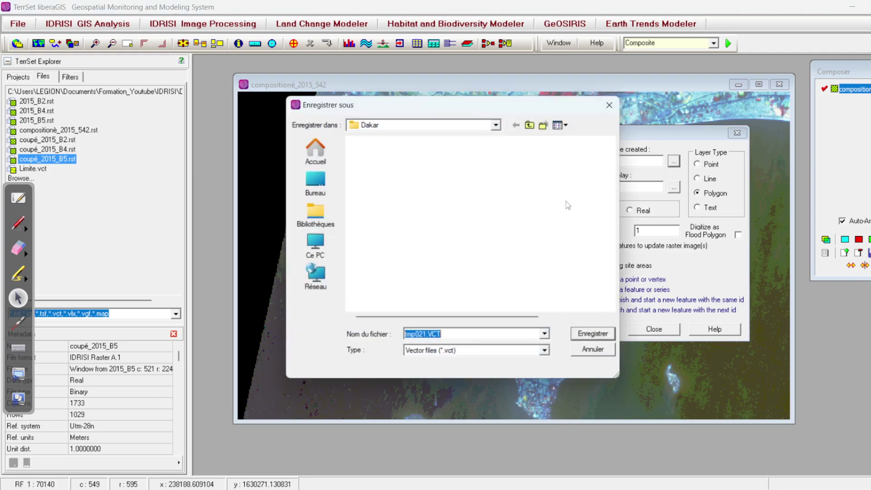
pyautogui.write('echantillon_2015')
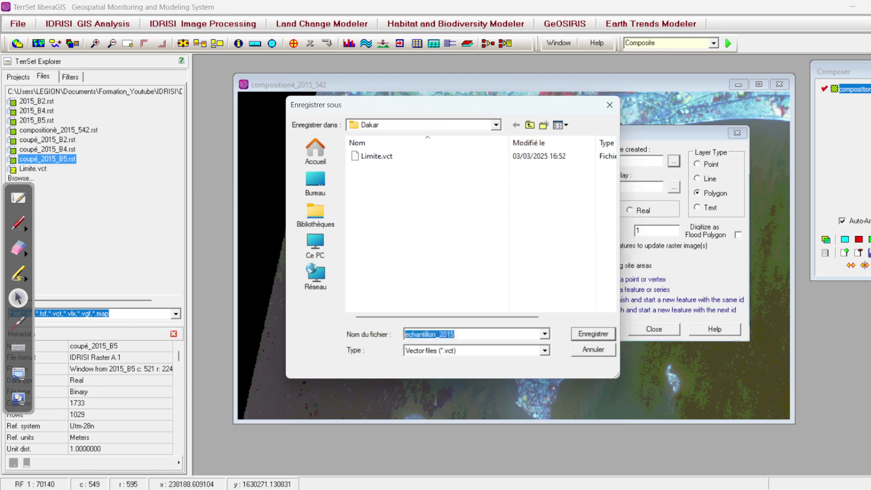
pyautogui.press('Return')
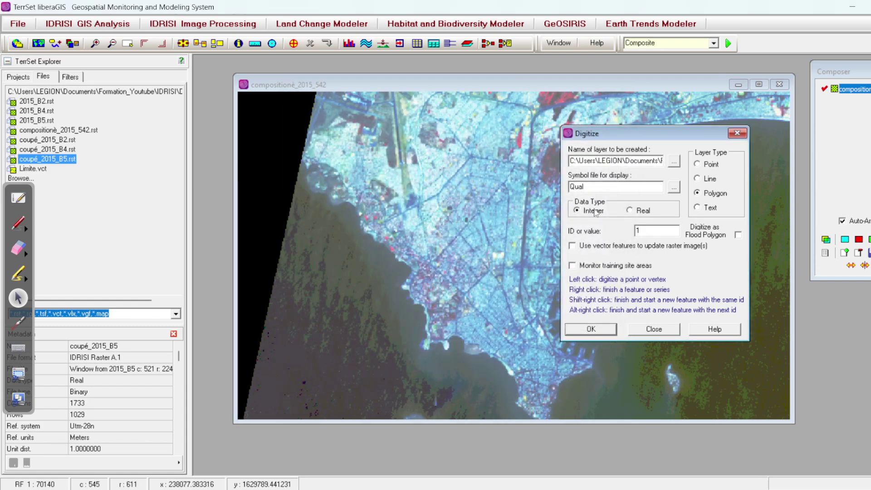
pyautogui.moveTo(616, 129)
pyautogui.mouseDown()
pyautogui.moveTo(466, 117)
pyautogui.moveTo(617, 125)
pyautogui.mouseUp()
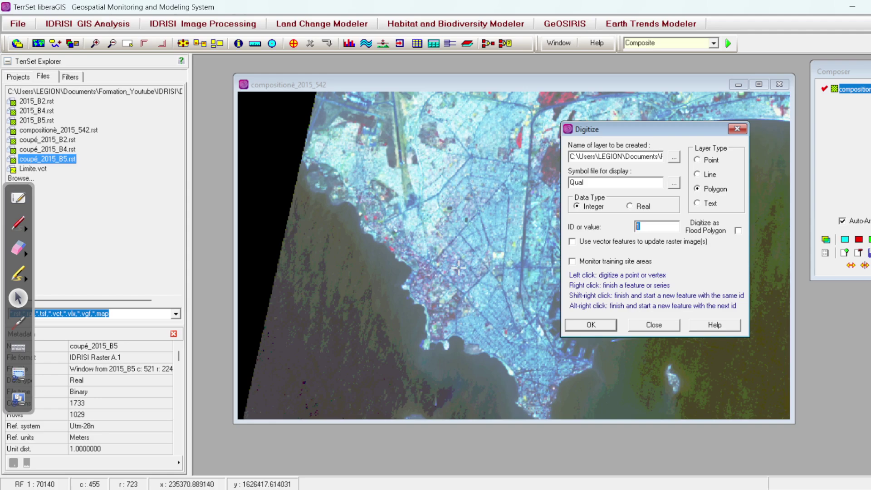
pyautogui.scroll(-2, 331, 273)
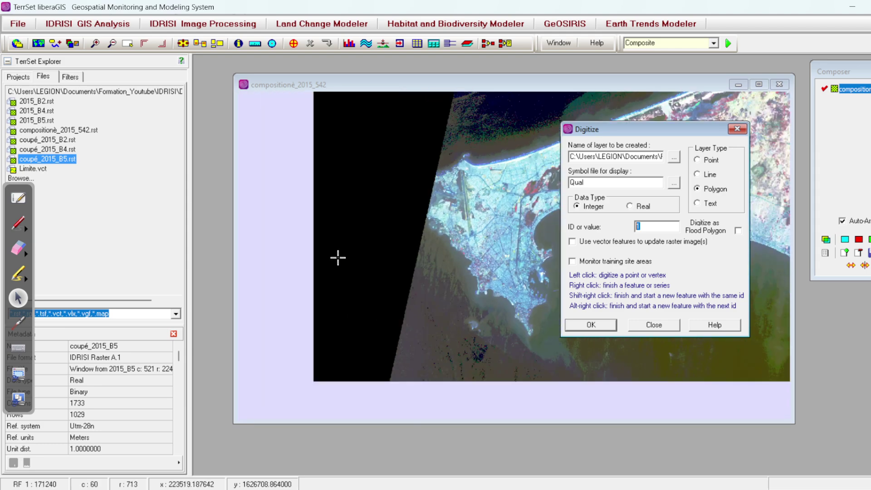
pyautogui.scroll(-1, 338, 257)
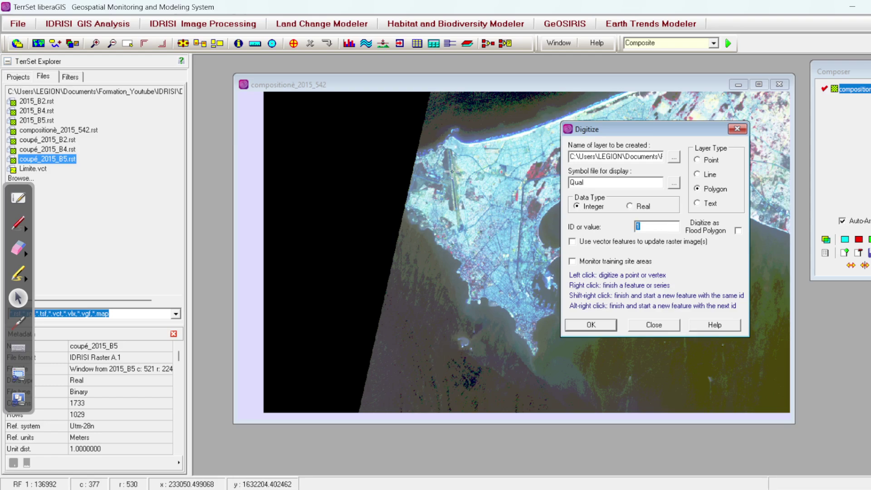
pyautogui.scroll(3, 418, 233)
pyautogui.scroll(-3, 418, 234)
pyautogui.click(592, 328)
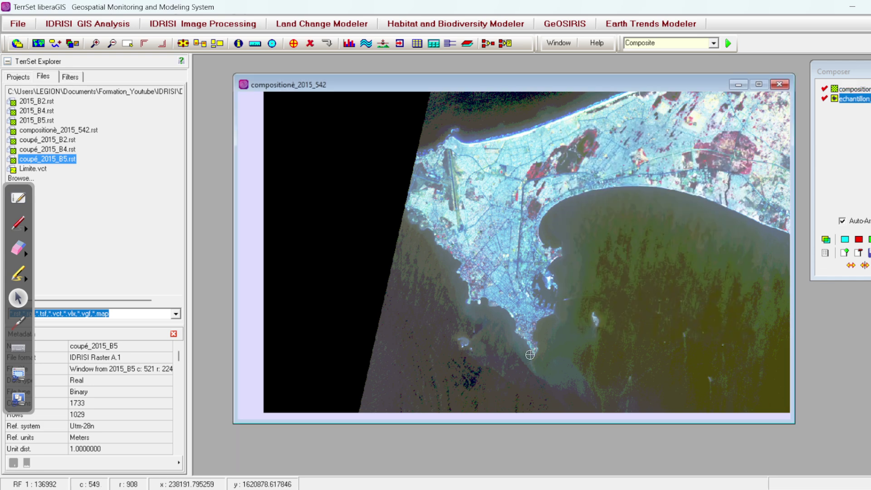
# Digitize an elongated training polygon over the sea southwest of the Dakar peninsula.
pyautogui.click(398, 391)
pyautogui.click(398, 346)
pyautogui.click(412, 299)
pyautogui.click(432, 275)
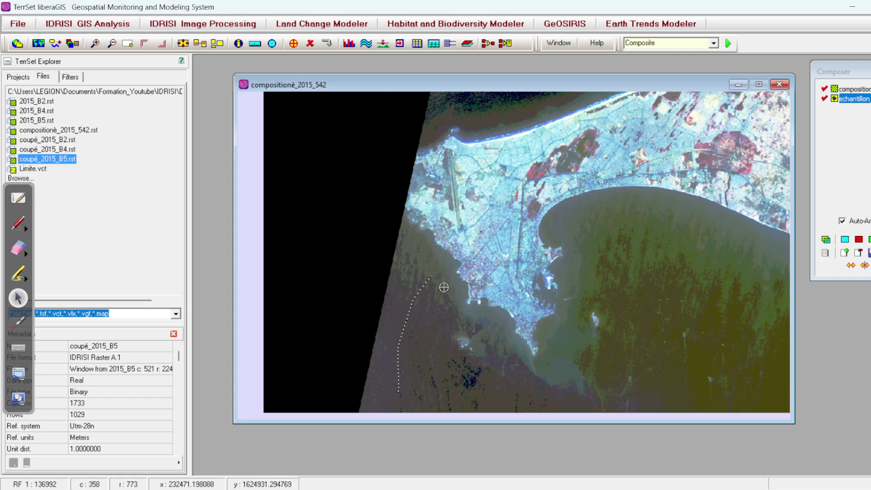
pyautogui.click(448, 299)
pyautogui.click(442, 335)
pyautogui.click(454, 371)
pyautogui.click(439, 397)
pyautogui.click(385, 385)
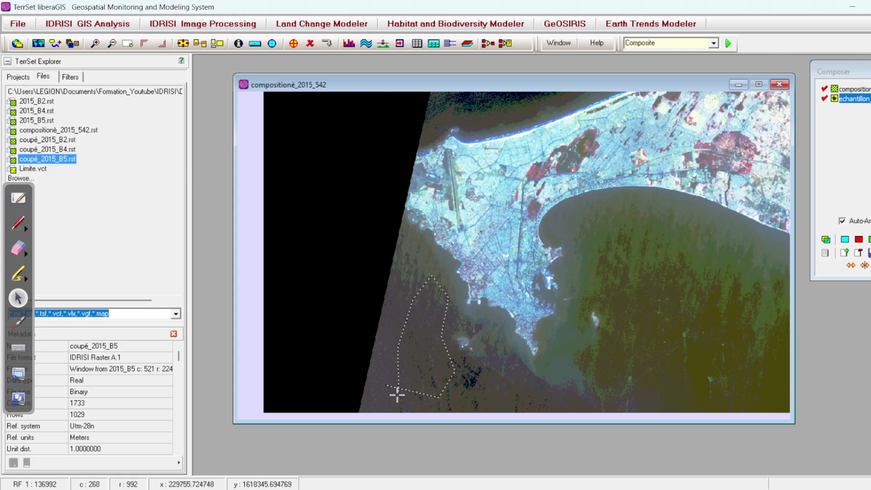
pyautogui.rightClick(397, 394)
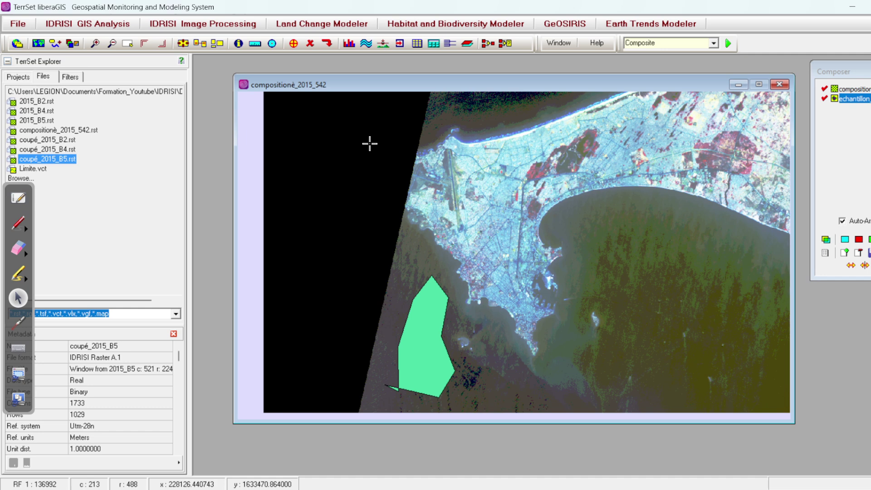
# Digitize a second water training polygon in the echantillon_2015 layer, a large one over the bay east of the peninsula.
pyautogui.click(294, 43)
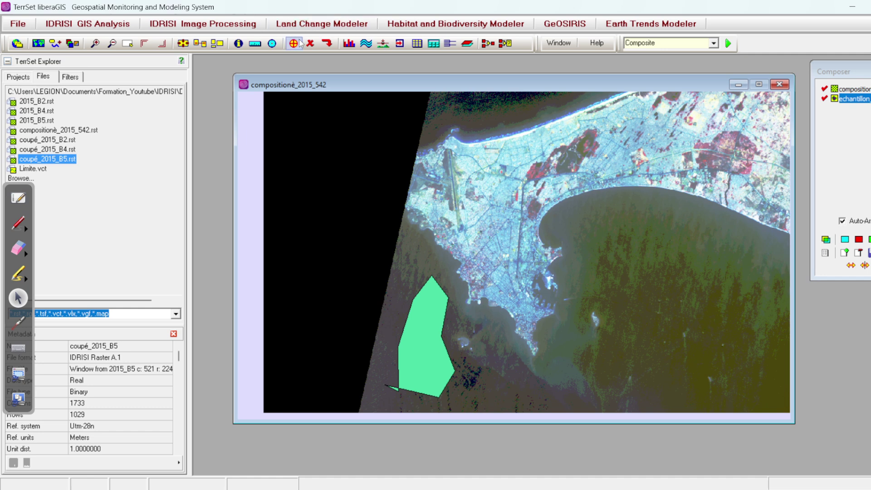
pyautogui.click(591, 258)
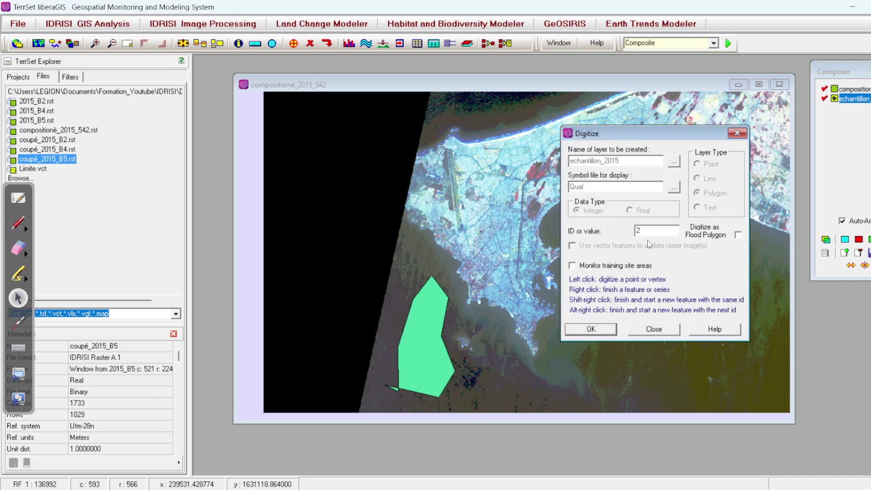
pyautogui.click(589, 329)
pyautogui.click(627, 353)
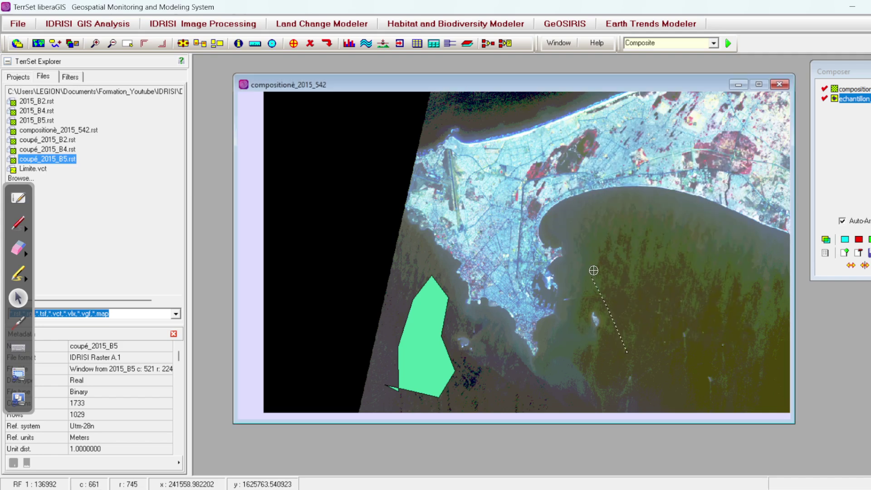
pyautogui.click(591, 276)
pyautogui.click(622, 231)
pyautogui.click(675, 222)
pyautogui.click(739, 296)
pyautogui.click(706, 350)
pyautogui.click(639, 357)
pyautogui.rightClick(626, 358)
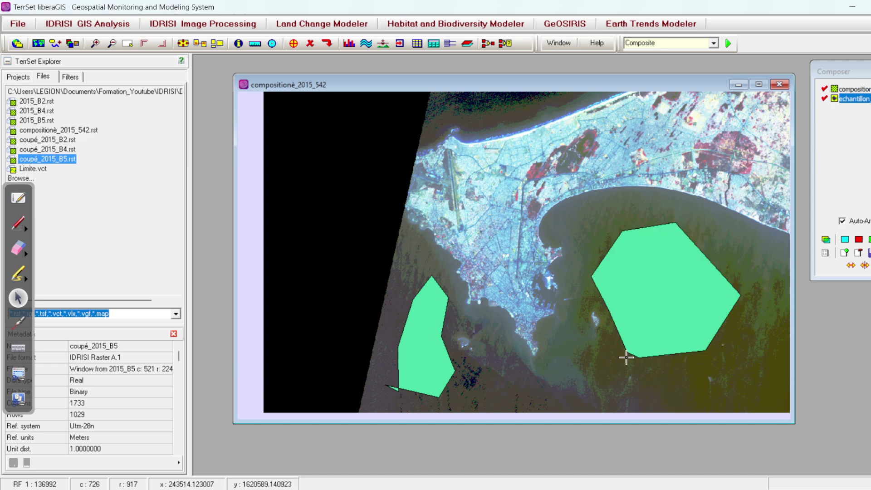
# Digitize a third water training polygon with ID 1 in echantillon_2015, a large one over the sea along the southeast coast.
pyautogui.scroll(-1, 393, 301)
pyautogui.scroll(-1, 426, 295)
pyautogui.scroll(1, 579, 268)
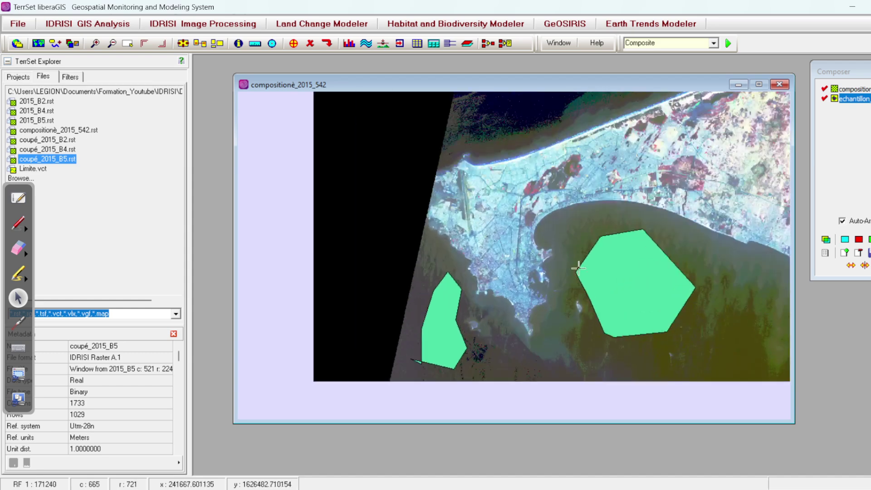
pyautogui.scroll(-2, 687, 362)
pyautogui.scroll(2, 782, 321)
pyautogui.moveTo(791, 311); pyautogui.dragTo(453, 296)
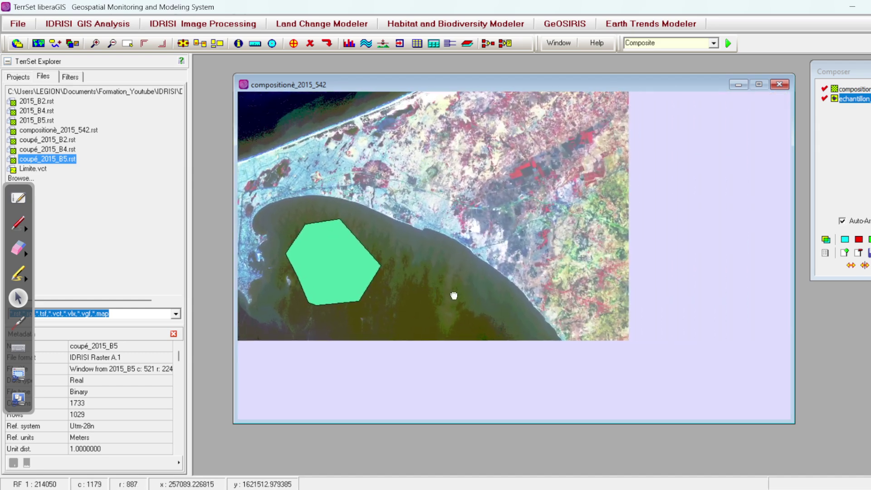
pyautogui.scroll(1, 454, 296)
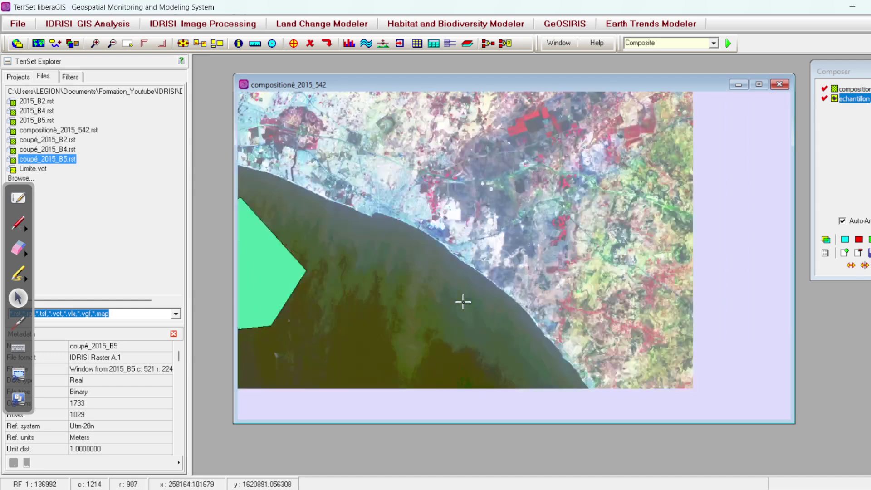
pyautogui.click(292, 43)
pyautogui.click(583, 255)
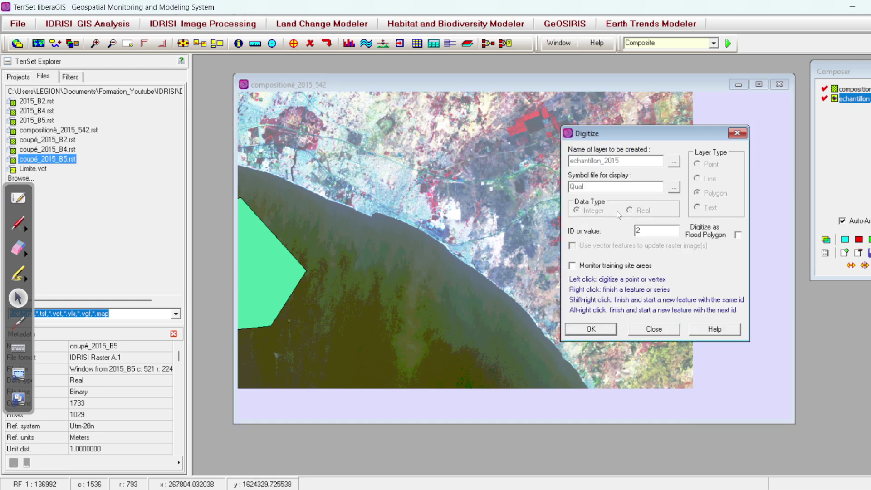
pyautogui.press('Return')
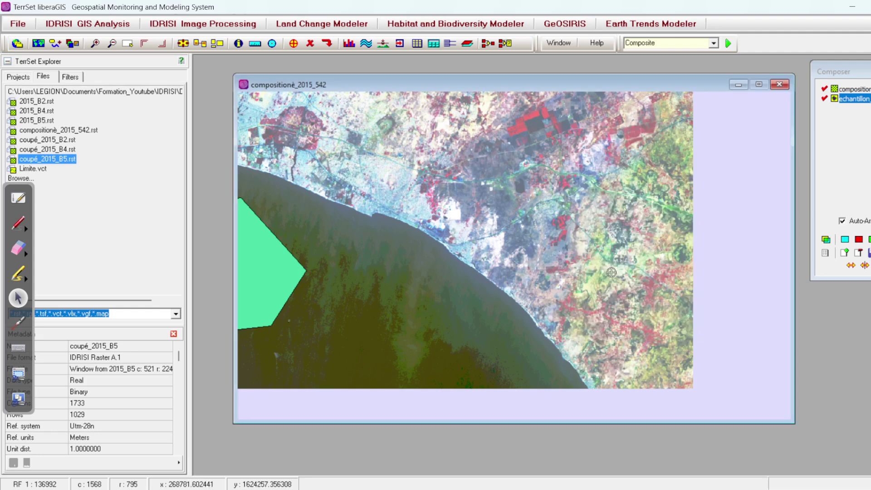
pyautogui.click(393, 367)
pyautogui.moveTo(327, 316)
pyautogui.mouseDown()
pyautogui.moveTo(307, 253)
pyautogui.moveTo(370, 228)
pyautogui.moveTo(408, 237)
pyautogui.moveTo(541, 353)
pyautogui.moveTo(489, 378)
pyautogui.moveTo(386, 376)
pyautogui.mouseUp()
pyautogui.rightClick(383, 376)
# Digitize a fourth water training polygon with ID 1 in echantillon_2015, a large one over the sea along the coast north of the peninsula.
pyautogui.scroll(-2, 540, 368)
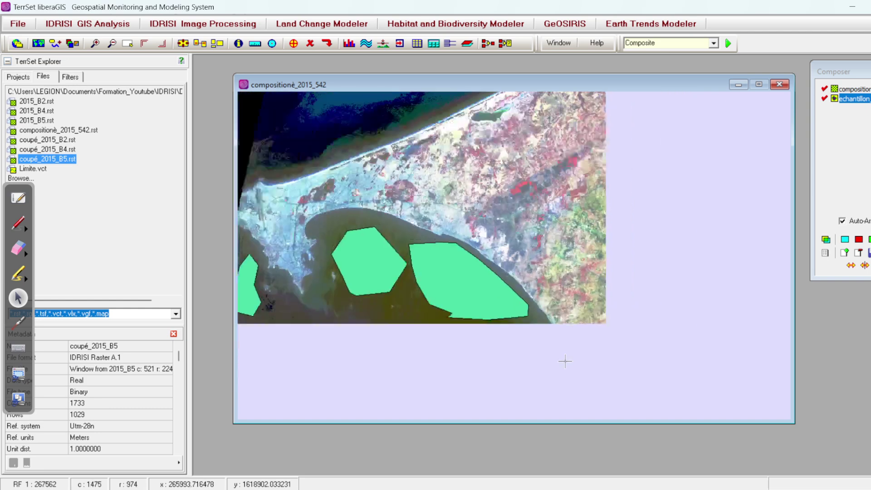
pyautogui.scroll(1, 397, 144)
pyautogui.scroll(2, 372, 135)
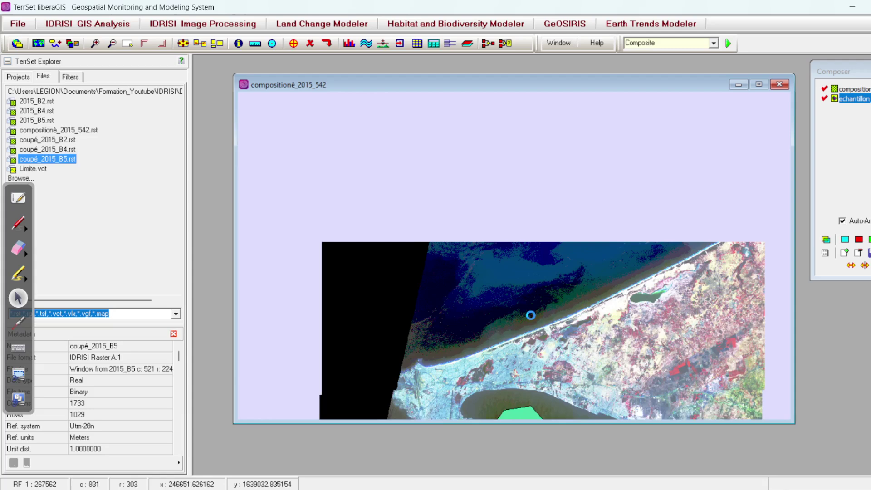
pyautogui.click(294, 43)
pyautogui.click(603, 260)
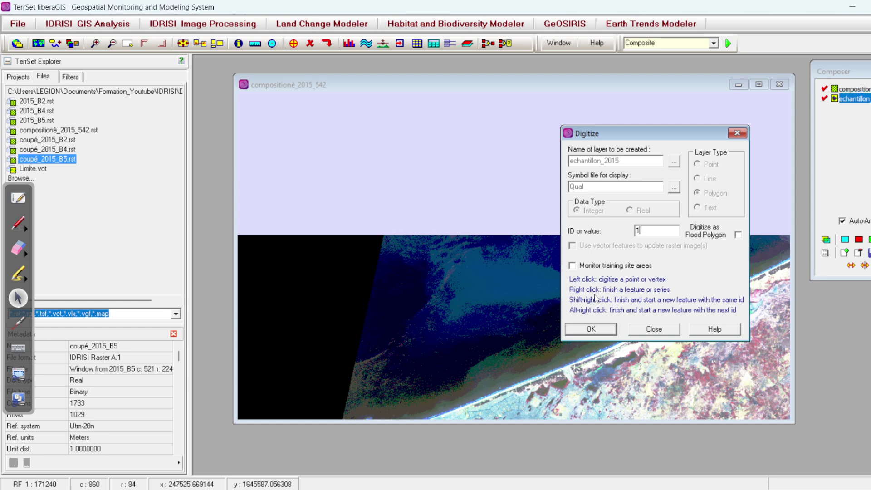
pyautogui.click(591, 330)
pyautogui.click(463, 389)
pyautogui.click(398, 412)
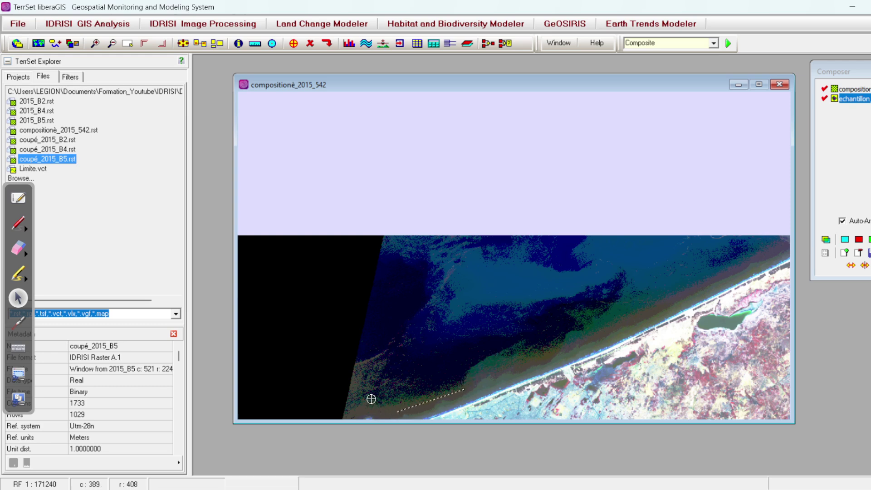
pyautogui.click(365, 394)
pyautogui.click(366, 350)
pyautogui.click(408, 256)
pyautogui.click(454, 245)
pyautogui.click(544, 243)
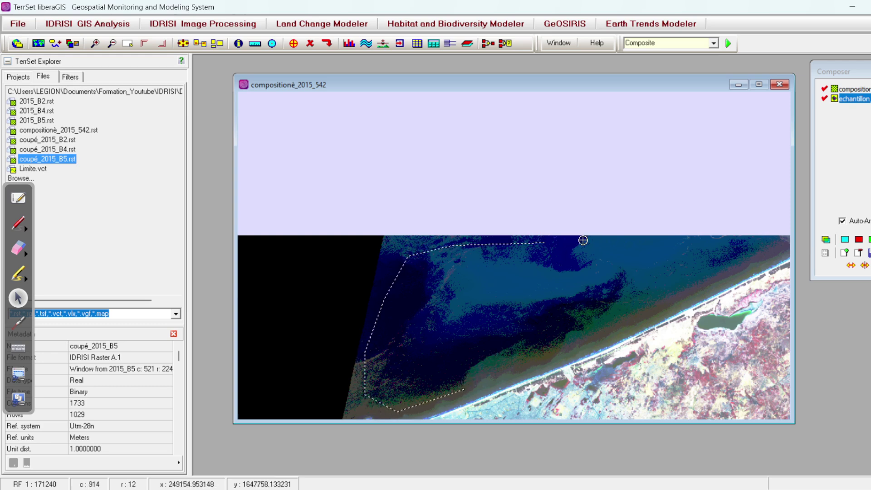
pyautogui.click(634, 240)
pyautogui.click(771, 245)
pyautogui.click(764, 260)
pyautogui.click(676, 296)
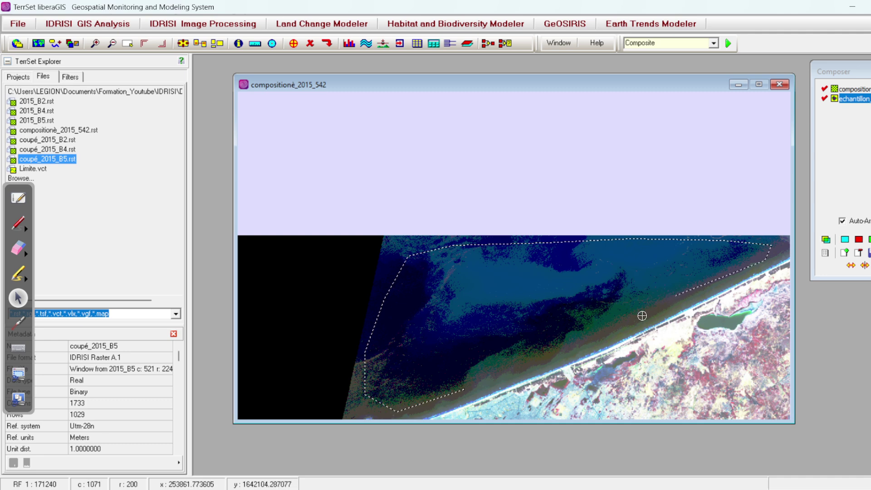
pyautogui.rightClick(461, 389)
pyautogui.scroll(-1, 328, 193)
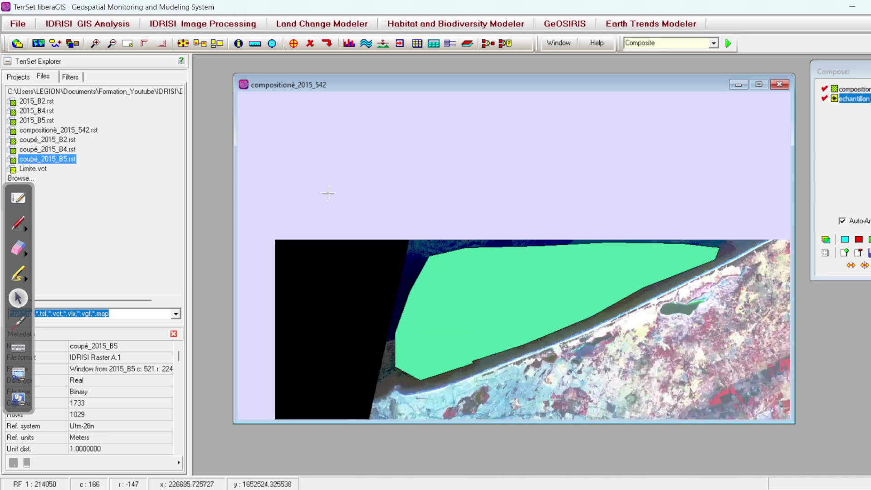
pyautogui.scroll(-2, 540, 288)
pyautogui.scroll(5, 498, 331)
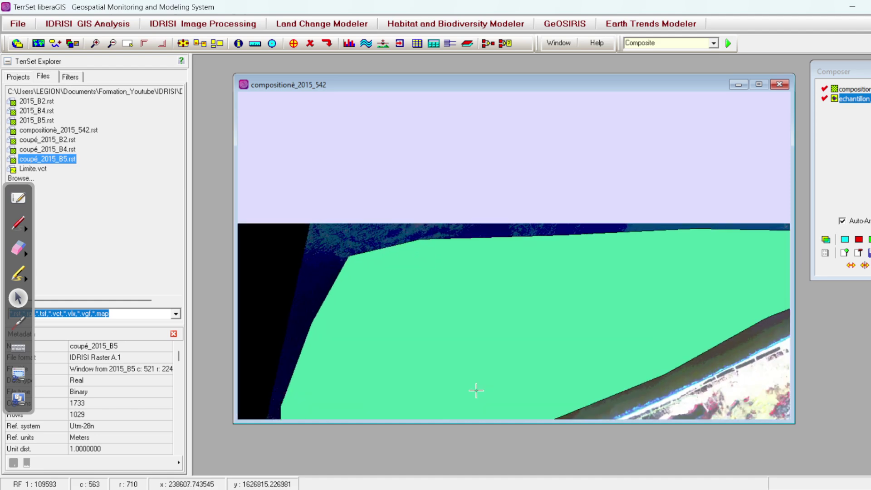
pyautogui.scroll(-3, 476, 391)
pyautogui.scroll(2, 507, 394)
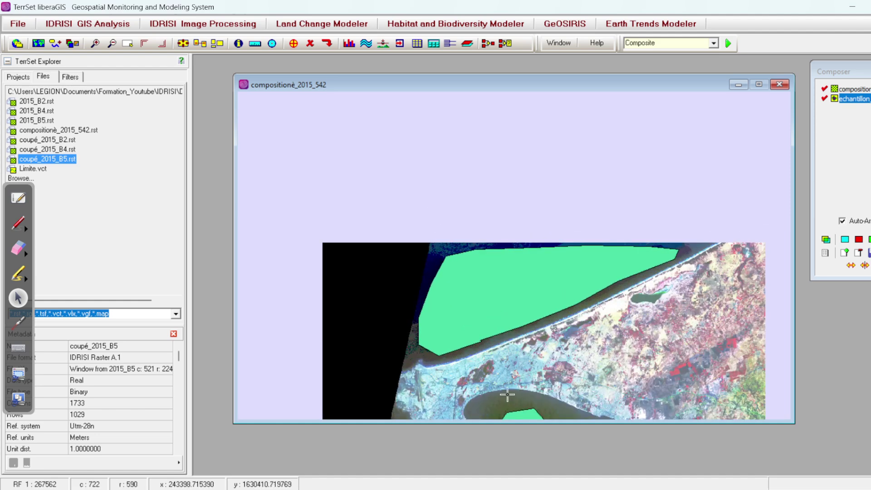
pyautogui.scroll(2, 507, 395)
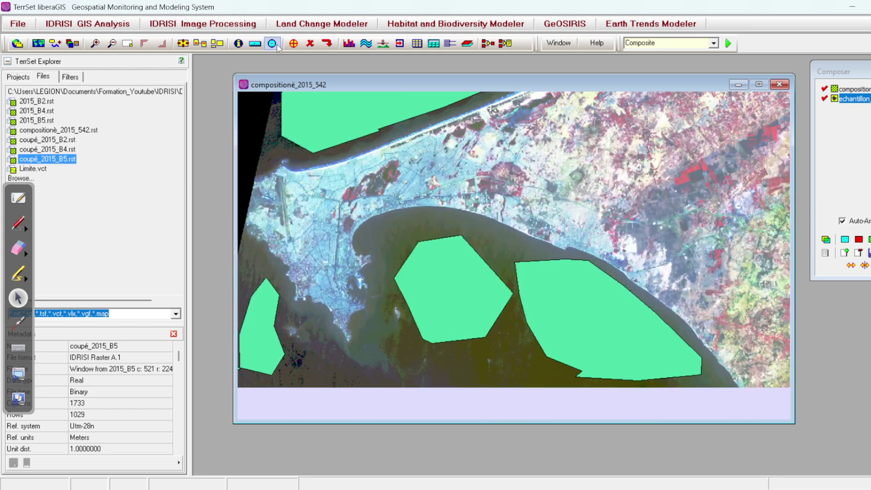
pyautogui.click(293, 43)
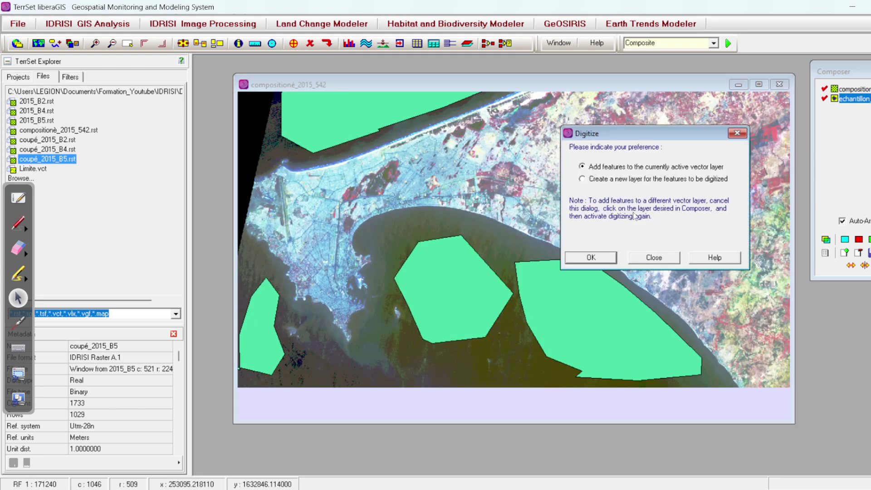
pyautogui.click(604, 257)
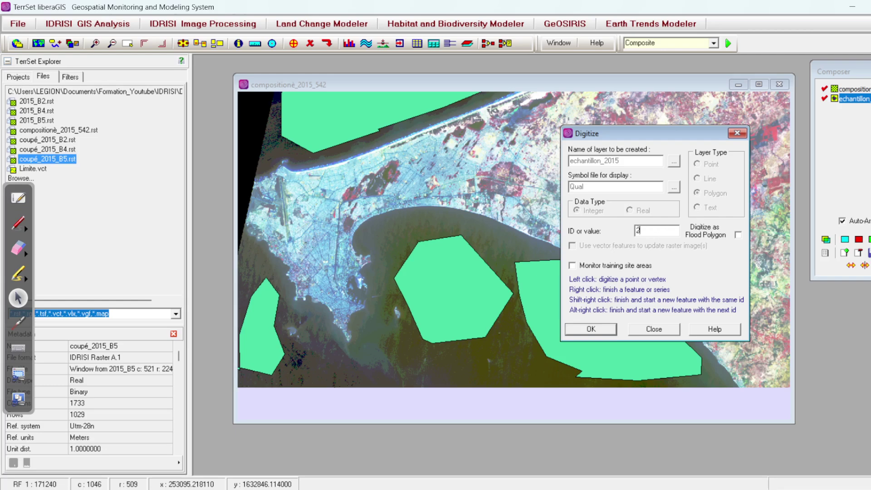
pyautogui.click(591, 329)
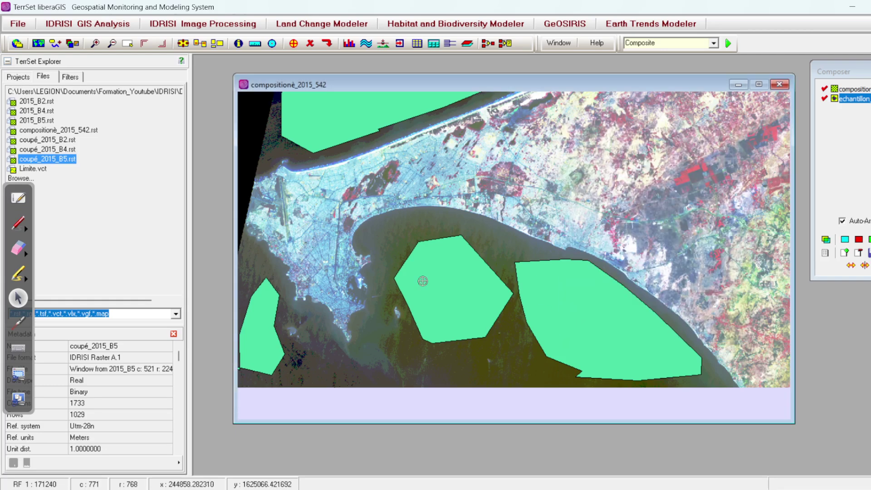
pyautogui.scroll(3, 423, 281)
pyautogui.click(303, 251)
pyautogui.click(342, 176)
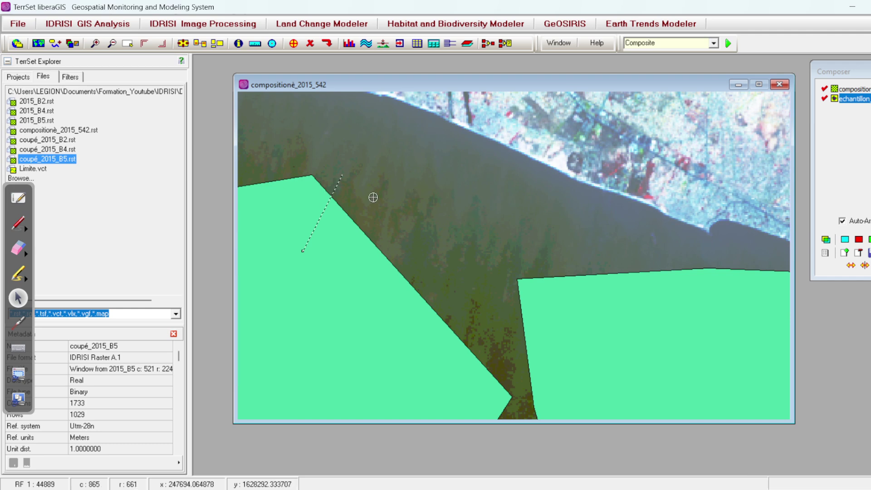
pyautogui.rightClick(379, 152)
pyautogui.click(466, 262)
# Digitize an elongated built-up training polygon with ID 2 in echantillon_2015, between the peninsula's airport runway and the main north-south road.
pyautogui.scroll(-1, 522, 272)
pyautogui.scroll(-2, 654, 275)
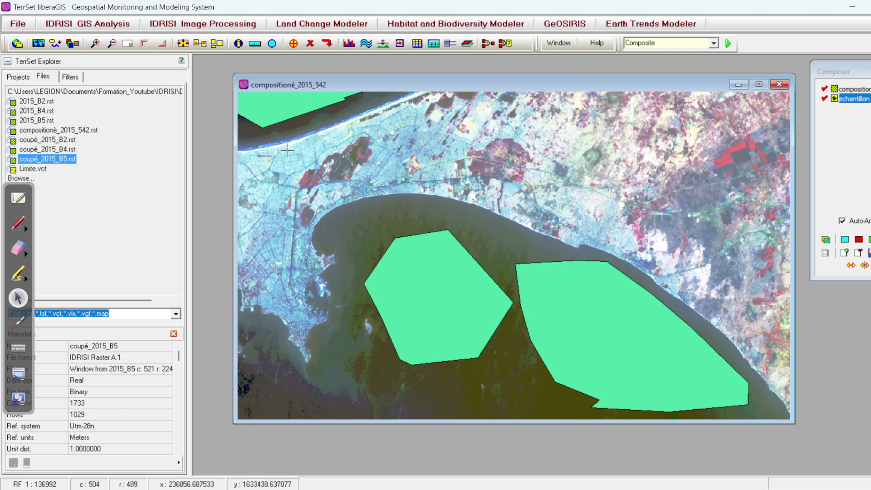
pyautogui.scroll(2, 279, 145)
pyautogui.scroll(1, 682, 196)
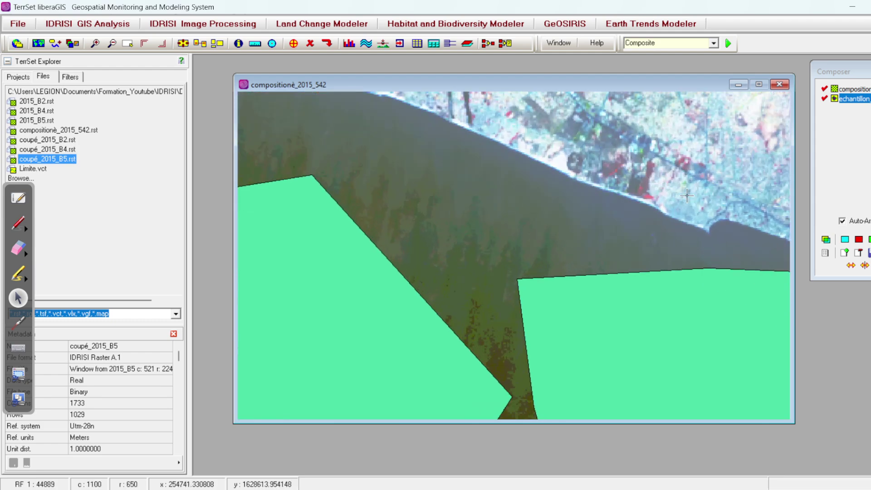
pyautogui.scroll(-3, 686, 195)
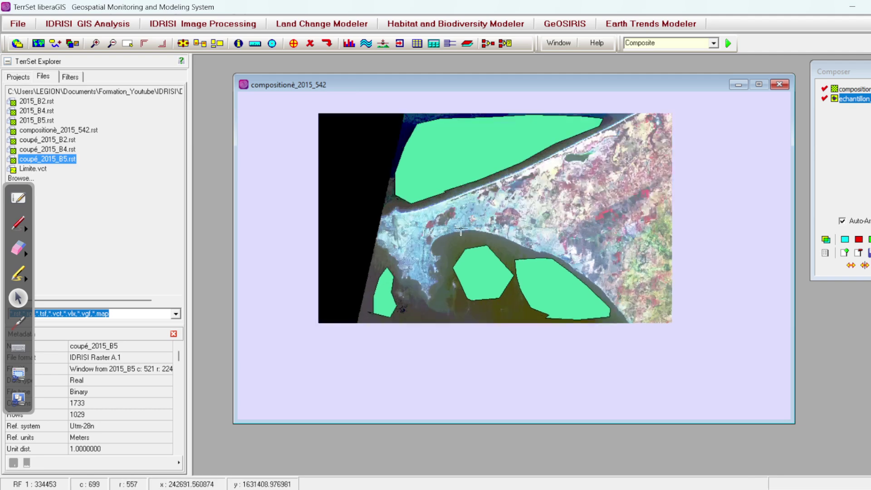
pyautogui.scroll(3, 461, 229)
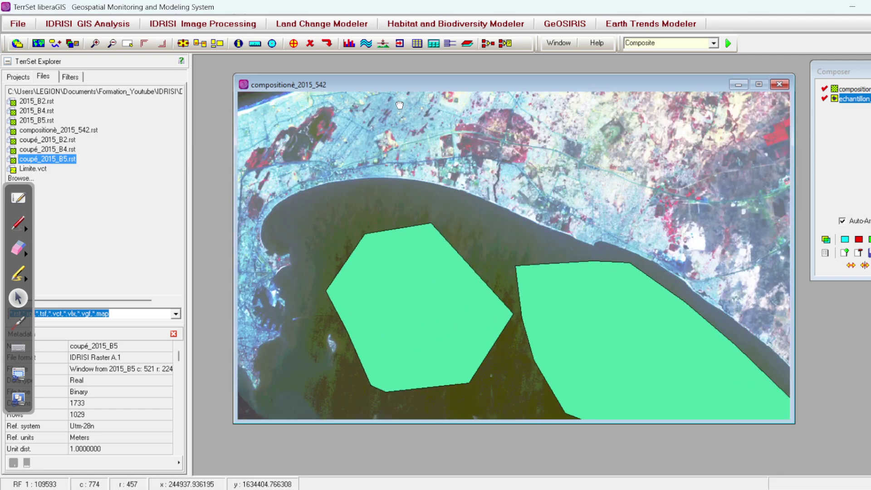
pyautogui.moveTo(404, 119); pyautogui.dragTo(663, 187)
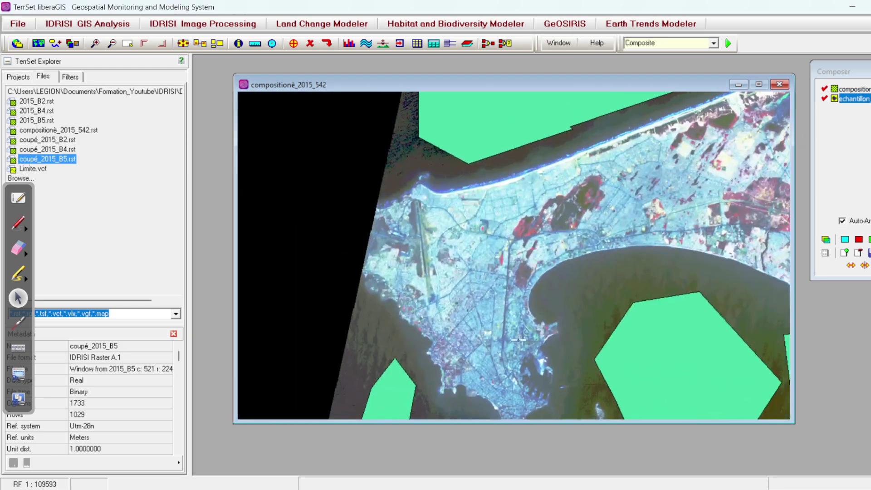
pyautogui.scroll(3, 494, 326)
pyautogui.scroll(1, 494, 325)
pyautogui.click(294, 43)
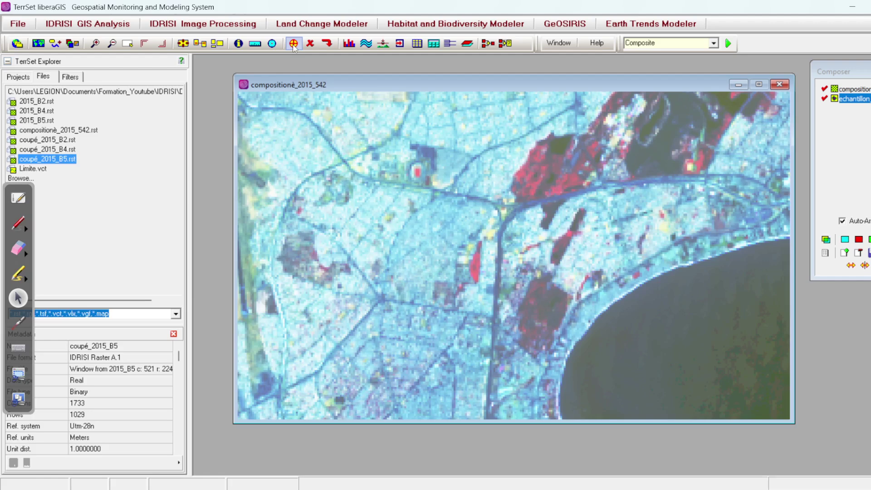
pyautogui.click(604, 257)
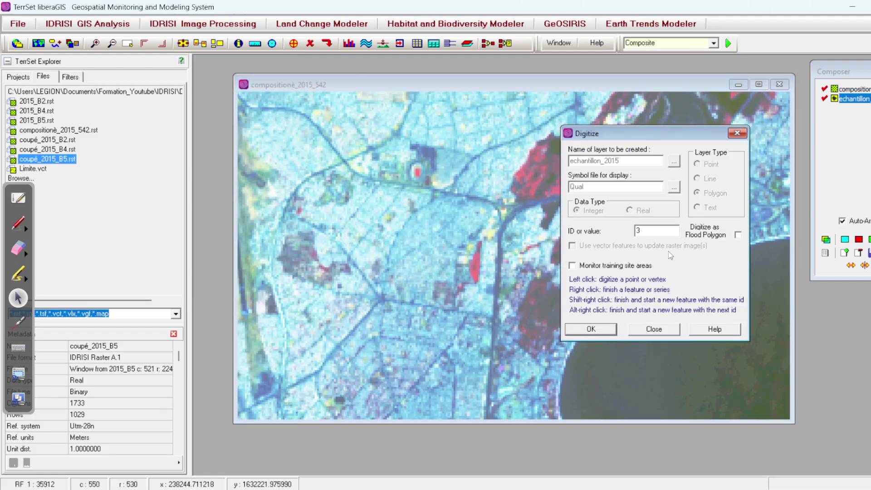
pyautogui.write('1')
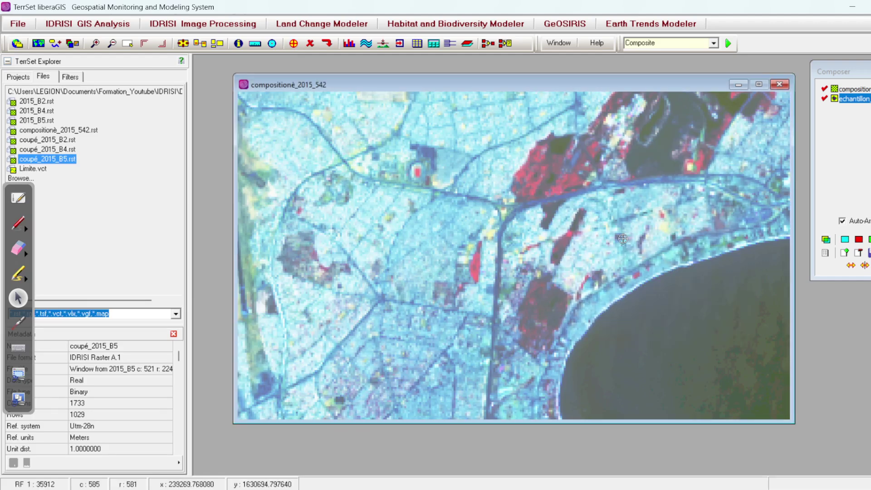
pyautogui.press('Return')
pyautogui.click(384, 344)
pyautogui.click(373, 324)
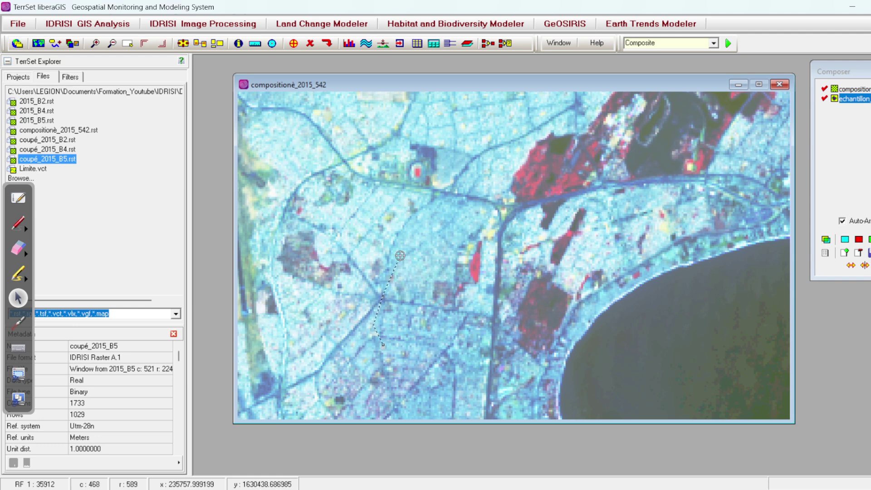
pyautogui.click(454, 212)
pyautogui.click(421, 271)
pyautogui.click(418, 309)
pyautogui.click(432, 355)
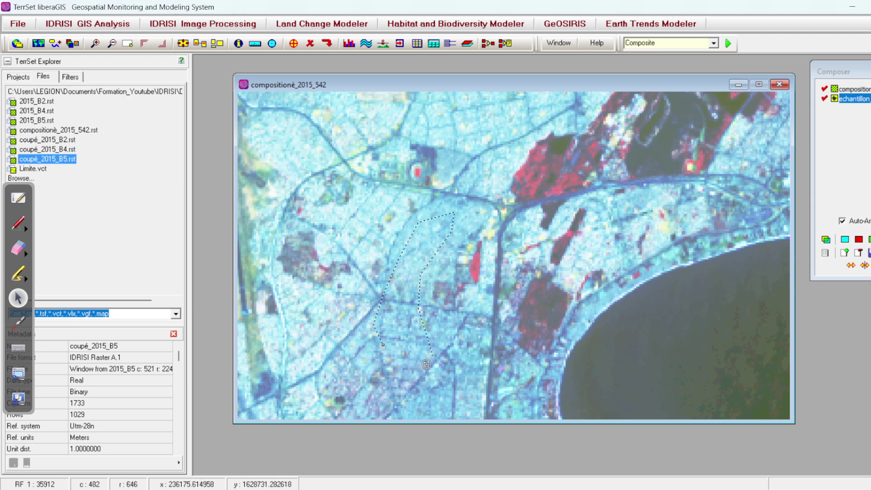
pyautogui.click(398, 363)
pyautogui.rightClick(393, 362)
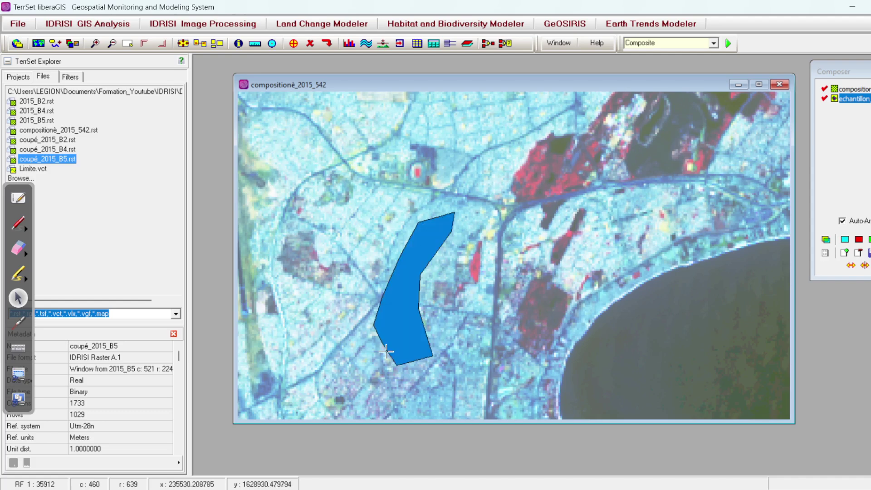
# Digitize a second built-up training polygon with ID 2, a small compact one just north of the elongated built-up polygon.
pyautogui.click(293, 43)
pyautogui.click(608, 258)
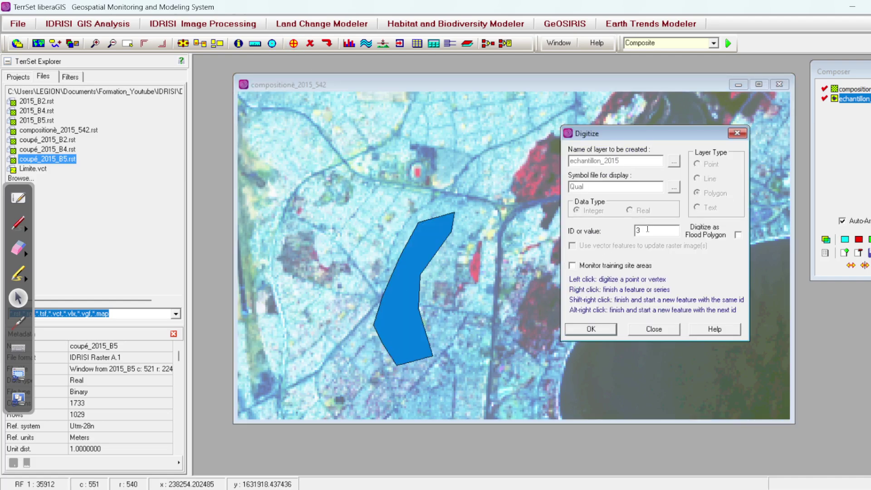
pyautogui.click(595, 327)
pyautogui.click(467, 109)
pyautogui.click(502, 100)
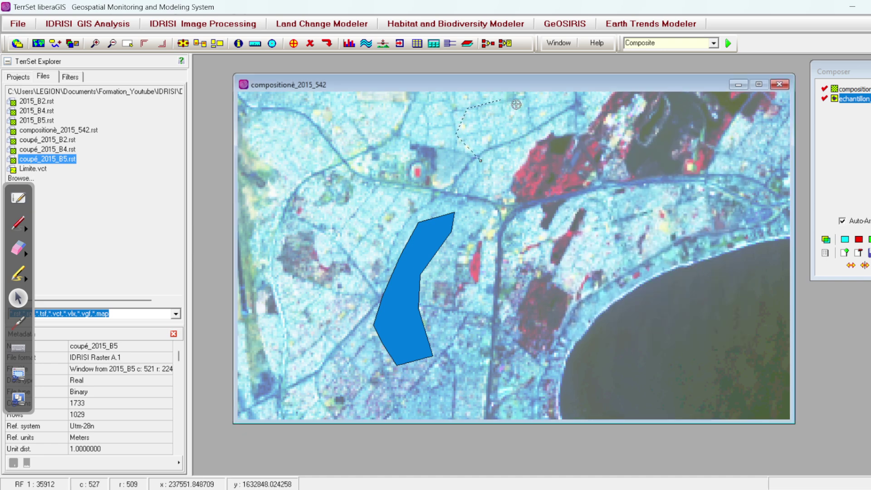
pyautogui.click(523, 126)
pyautogui.click(492, 160)
pyautogui.rightClick(469, 163)
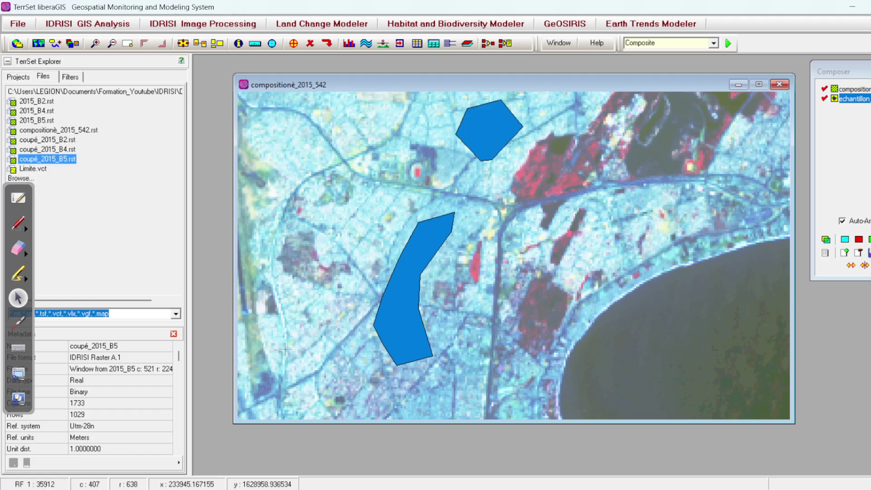
# Digitize a third built-up training polygon with ID 2 in echantillon_2015, north of the east-west highway between the two dark red vegetated areas.
pyautogui.scroll(-3, 411, 269)
pyautogui.scroll(-1, 414, 268)
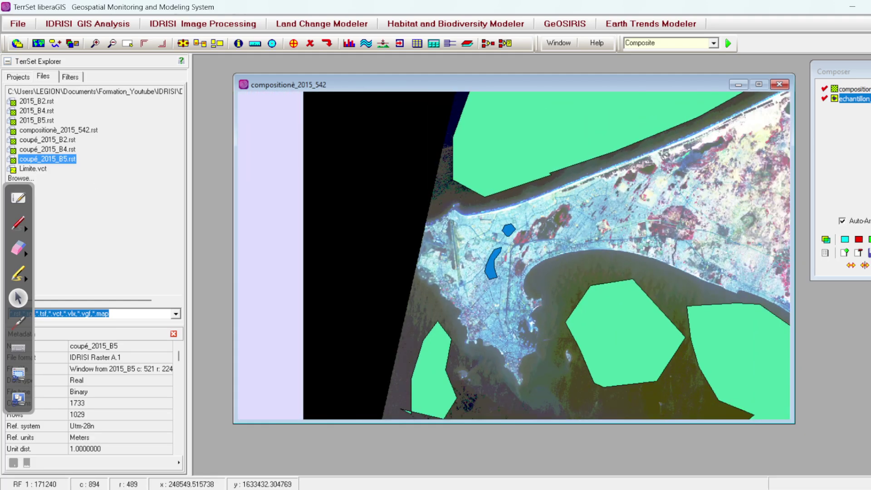
pyautogui.moveTo(615, 202); pyautogui.dragTo(520, 201)
pyautogui.scroll(8, 456, 187)
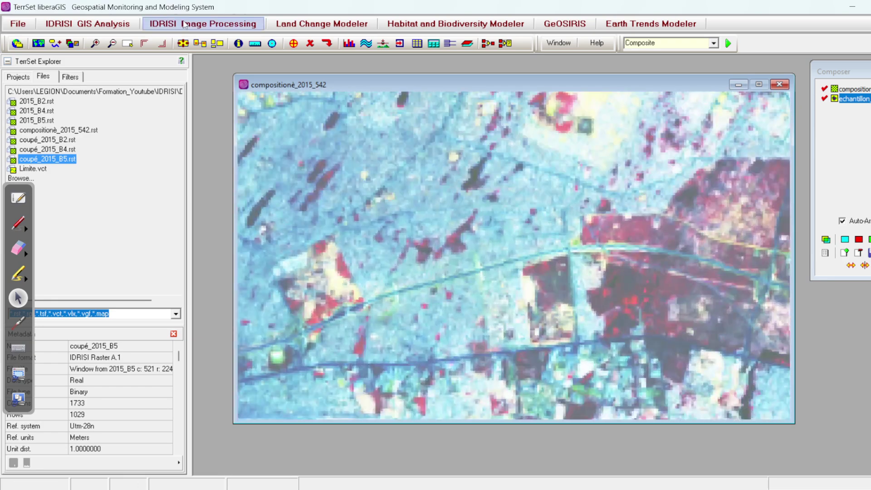
pyautogui.click(293, 43)
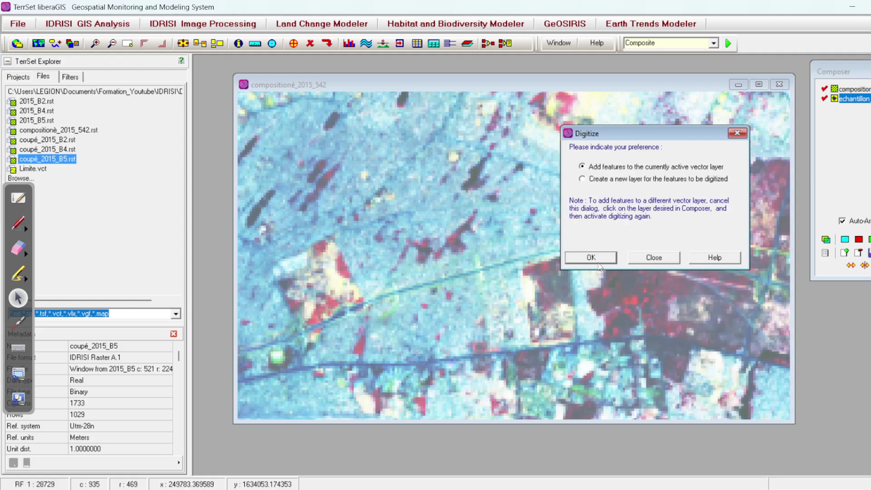
pyautogui.click(593, 259)
pyautogui.click(591, 258)
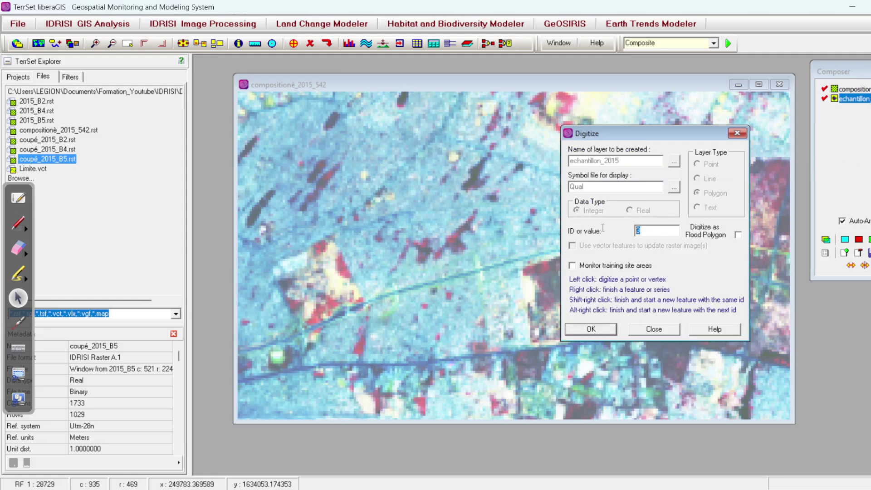
pyautogui.click(598, 326)
pyautogui.click(404, 214)
pyautogui.click(370, 183)
pyautogui.click(363, 150)
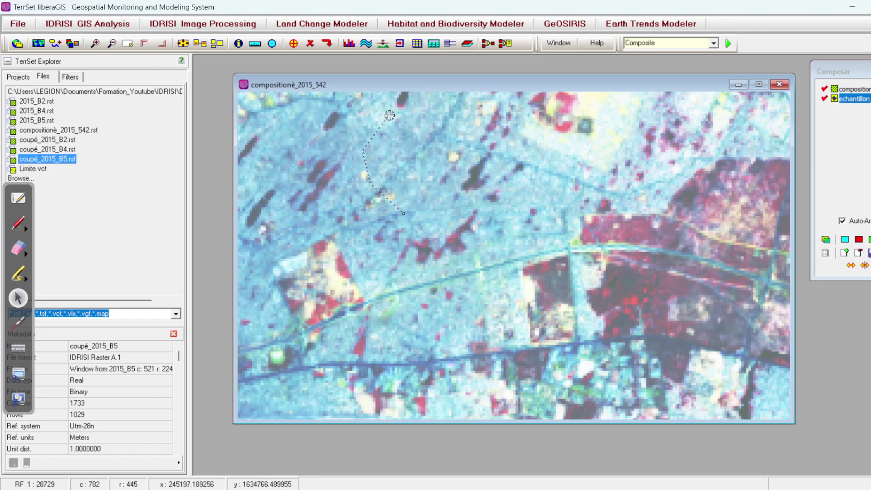
pyautogui.click(390, 115)
pyautogui.click(435, 108)
pyautogui.click(464, 153)
pyautogui.rightClick(400, 214)
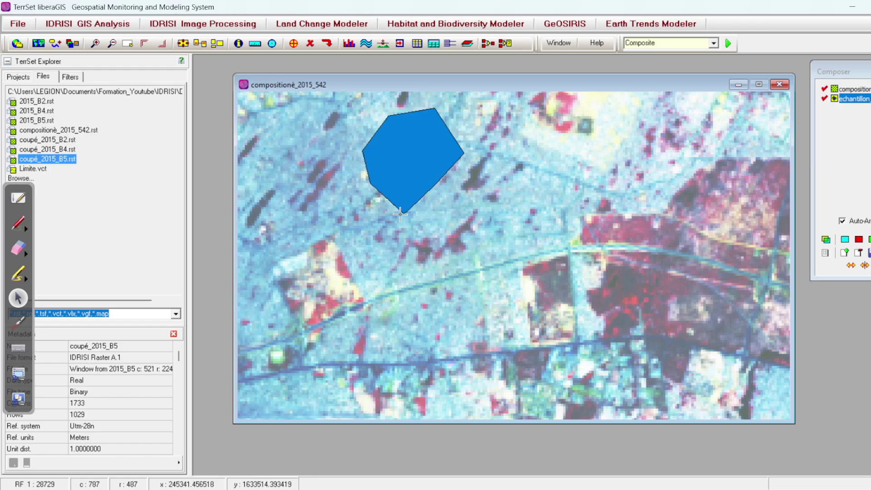
# Digitize a fourth built-up training polygon in echantillon_2015, in the urban area just inland of the southeast coast.
pyautogui.scroll(-3, 400, 214)
pyautogui.scroll(1, 612, 310)
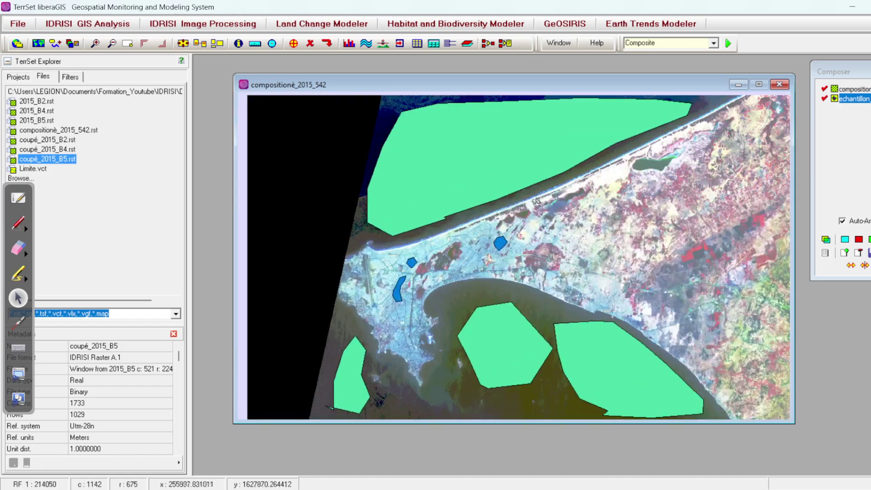
pyautogui.scroll(5, 612, 310)
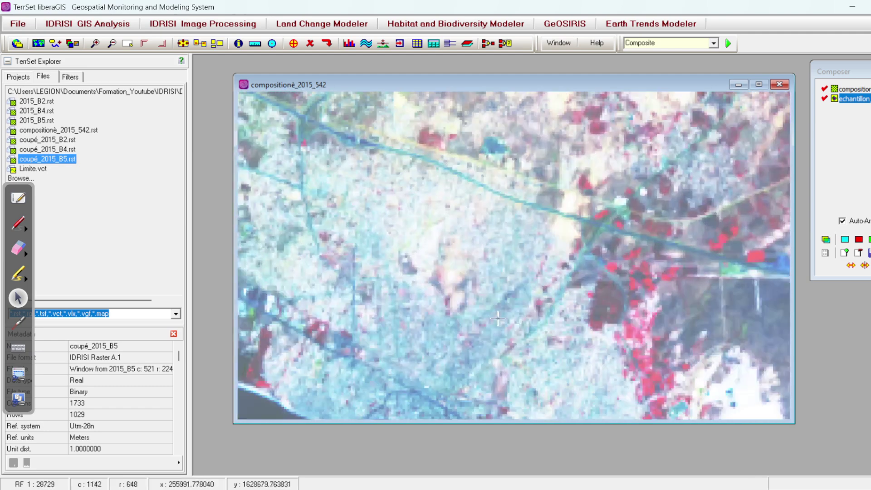
# Switch to the class list in Notepad++ and number Plan d'eau as 1 and Zone batie as 2.
pyautogui.moveTo(498, 318); pyautogui.dragTo(500, 195)
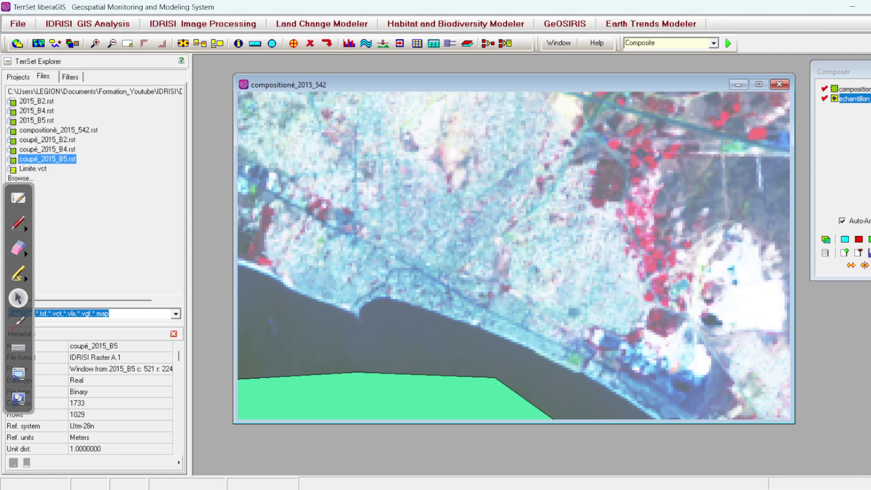
pyautogui.click(608, 488)
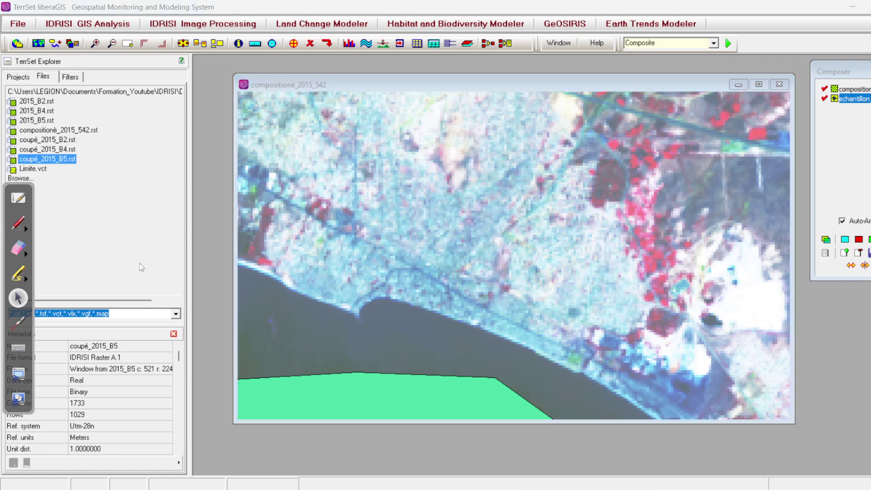
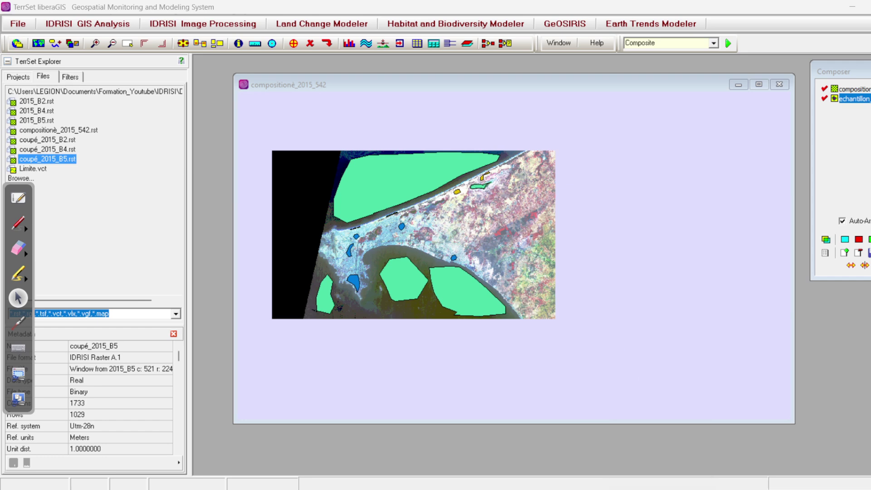
pyautogui.hotkey('alt', 'Tab')
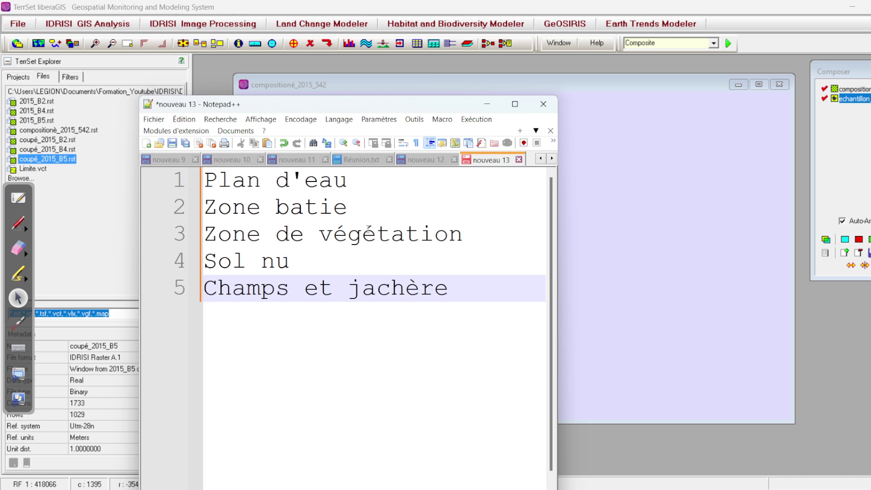
pyautogui.click(398, 183)
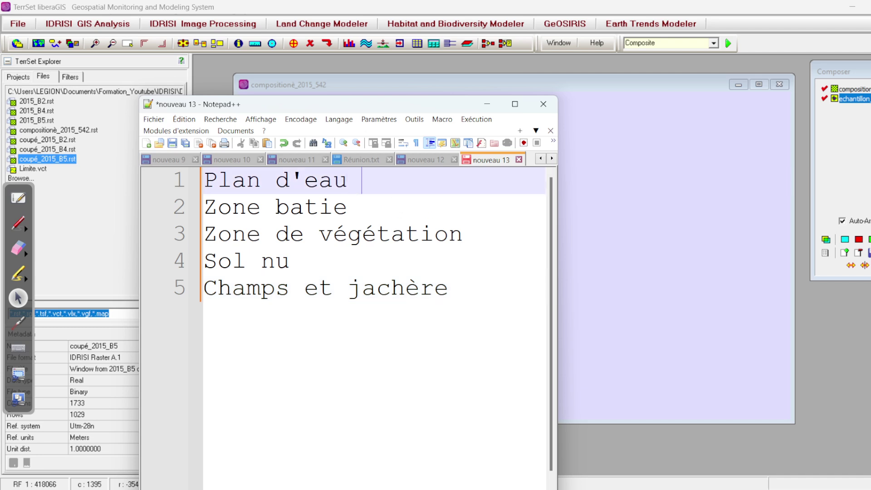
pyautogui.click(432, 210)
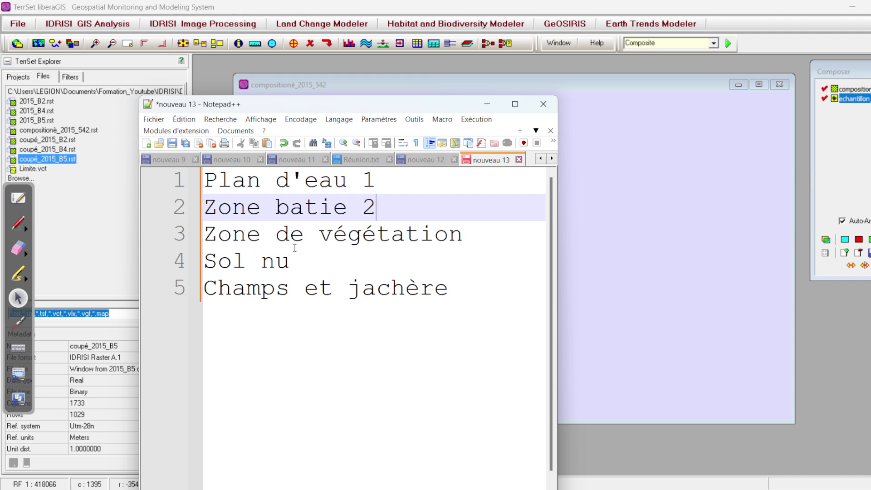
# Move Zone de végétation below Sol nu and number the classes Sol nu 3, Zone de végétation 4 and Champs et jachère 5.
pyautogui.moveTo(462, 236); pyautogui.dragTo(198, 245)
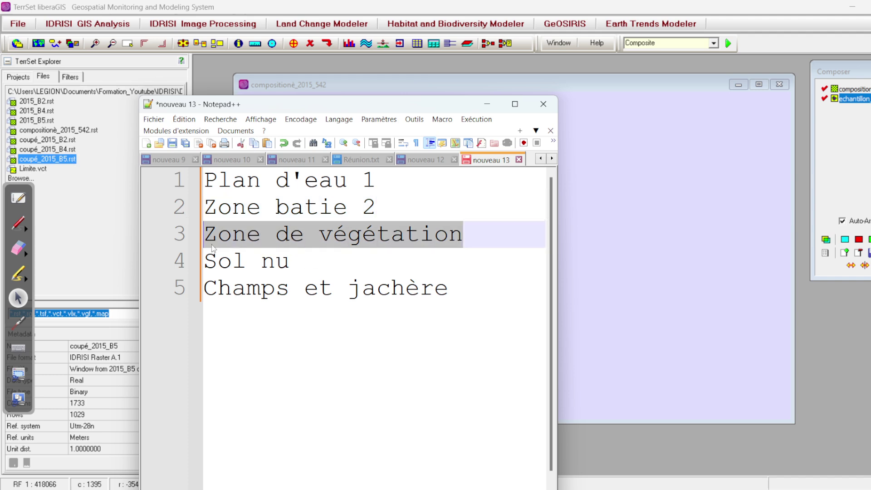
pyautogui.press('Delete')
pyautogui.press('Delete')
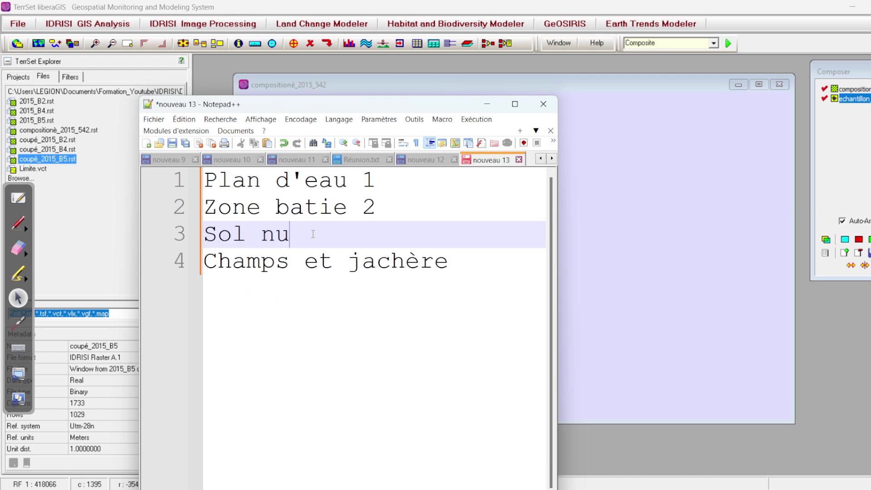
pyautogui.press('Return')
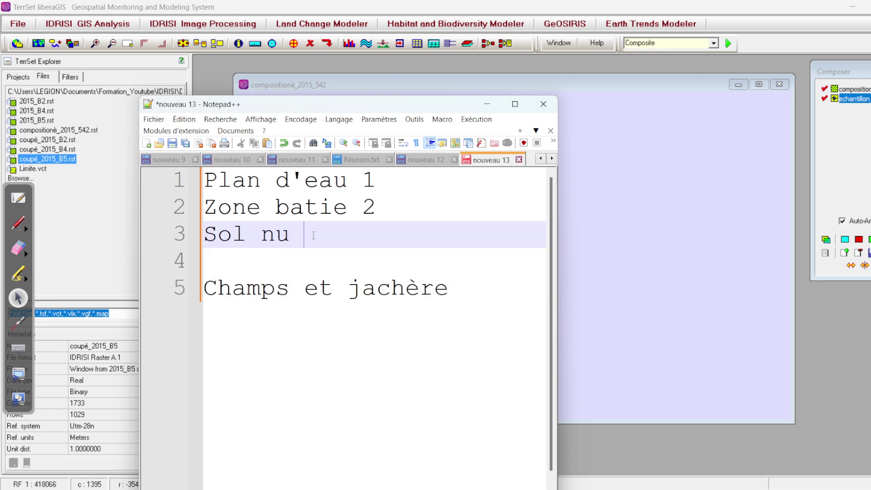
pyautogui.write('3')
pyautogui.press('Return')
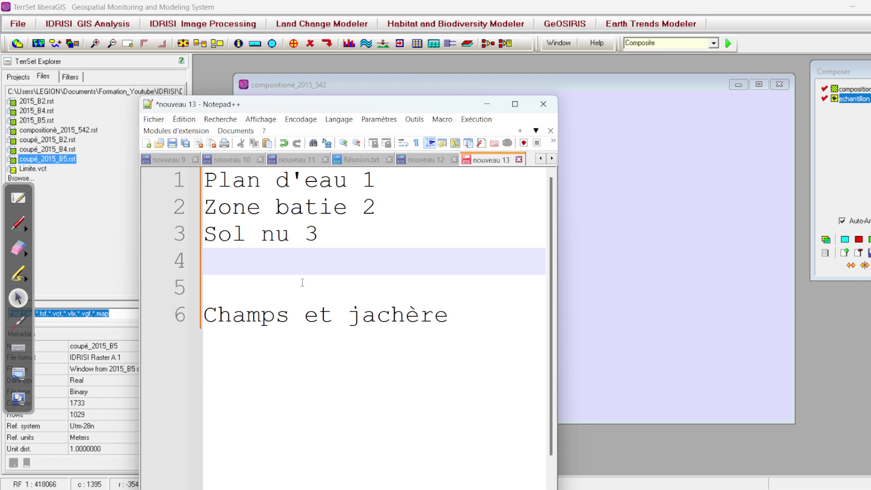
pyautogui.write('Zone de végétation 4')
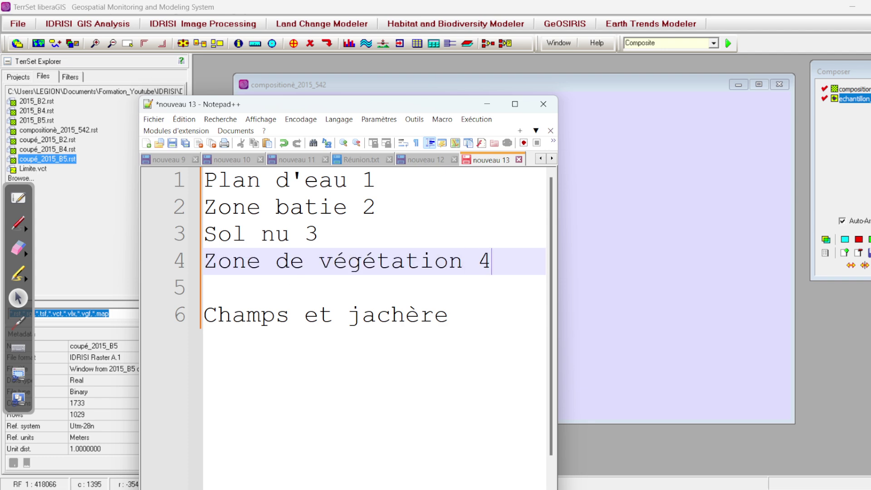
pyautogui.click(462, 325)
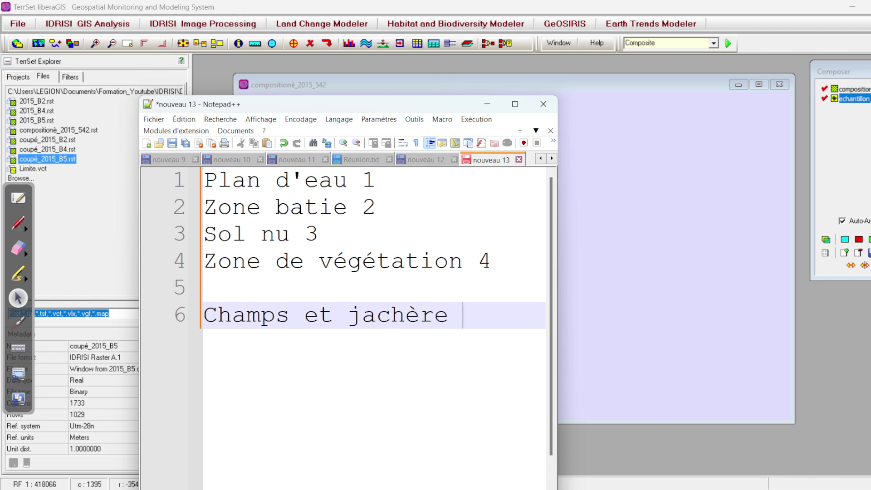
pyautogui.write('5')
# Switch back to TerrSet and digitize a polygon with ID 4 in the echantillon_2015 layer over the stepped block of bright red fields.
pyautogui.click(629, 79)
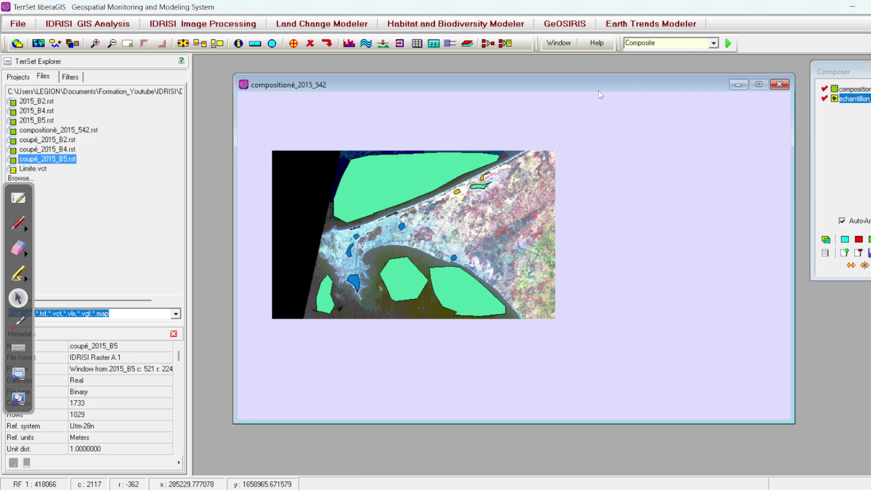
pyautogui.scroll(3, 441, 220)
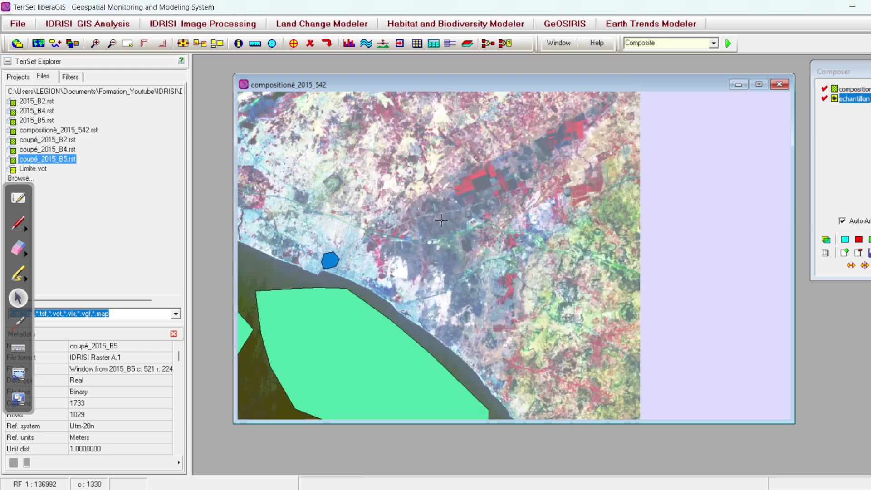
pyautogui.scroll(1, 441, 221)
pyautogui.scroll(1, 455, 276)
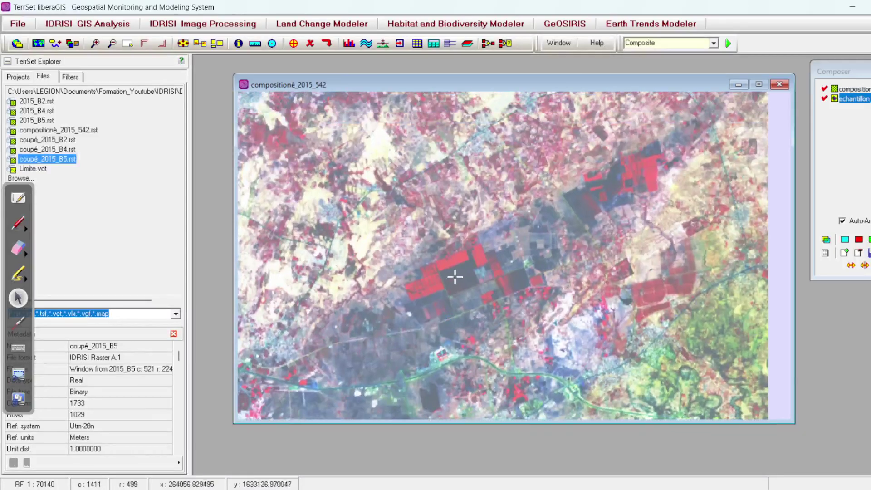
pyautogui.scroll(1, 454, 272)
pyautogui.scroll(1, 295, 333)
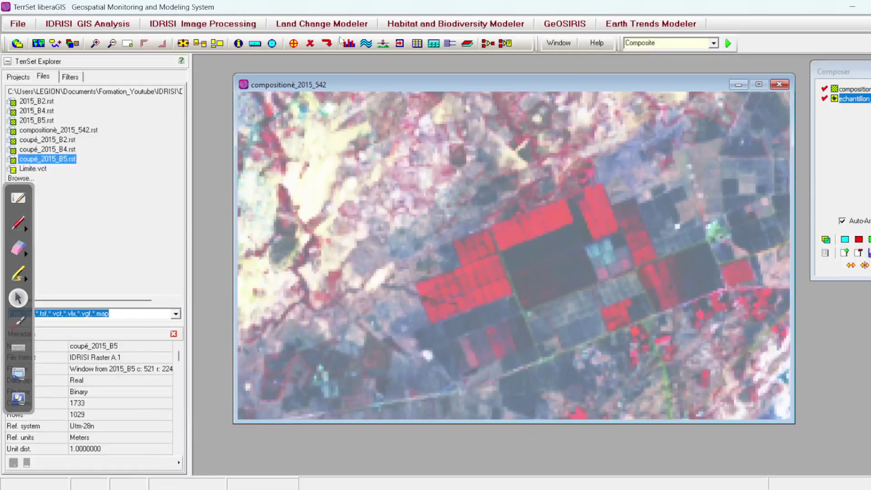
pyautogui.click(294, 43)
pyautogui.hotkey('alt', 'Tab')
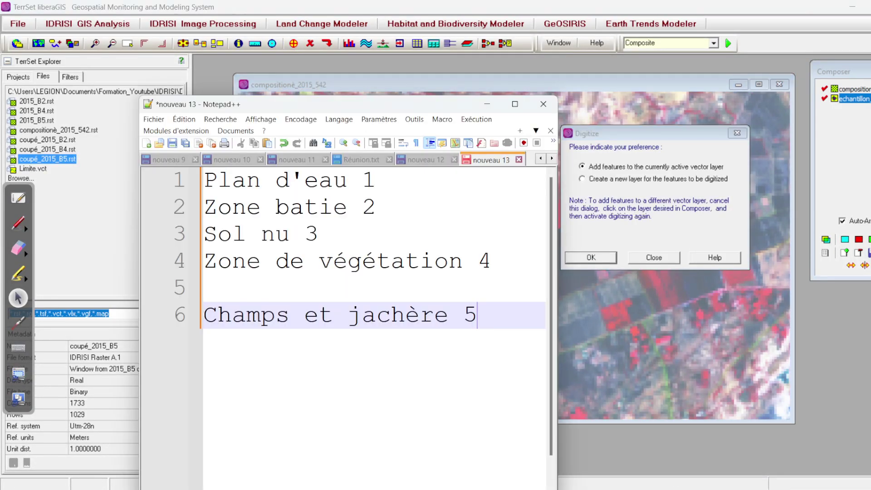
pyautogui.hotkey('alt', 'Tab')
pyautogui.click(597, 257)
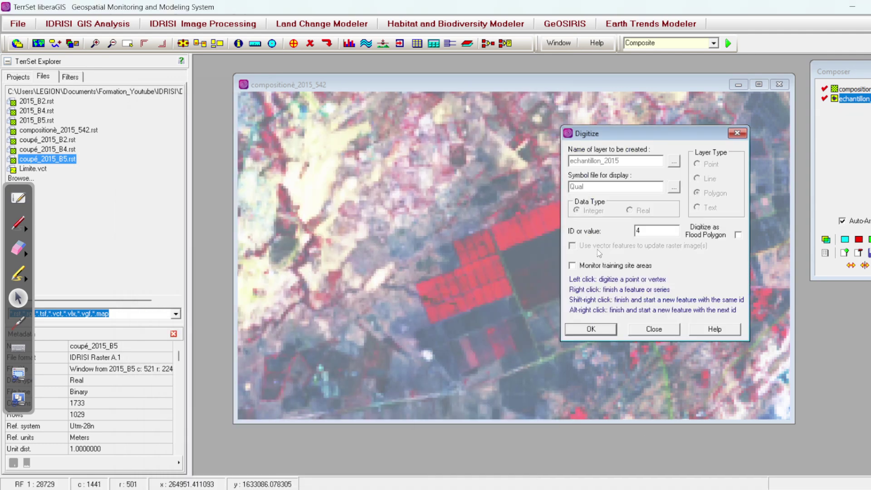
pyautogui.click(591, 329)
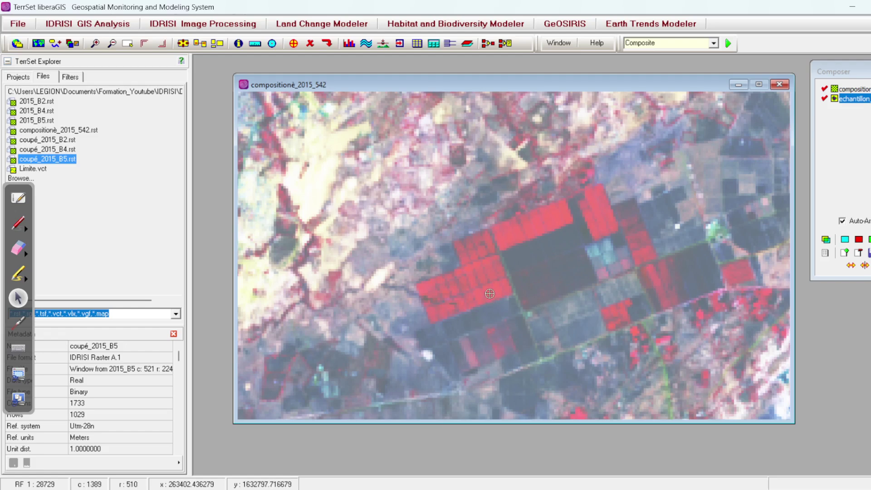
pyautogui.click(434, 317)
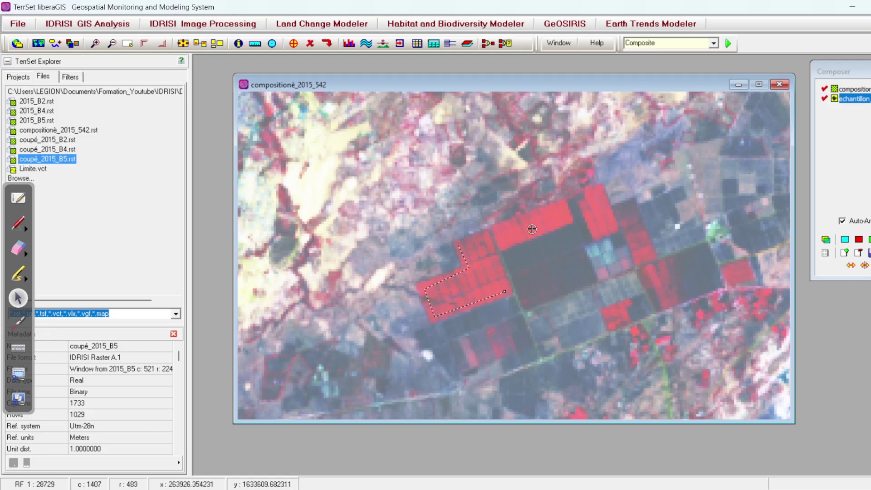
pyautogui.click(554, 207)
pyautogui.click(560, 225)
pyautogui.rightClick(501, 291)
# Digitize another vegetation polygon with ID 4 over the tall bright red field northeast of the first one.
pyautogui.scroll(-6, 501, 292)
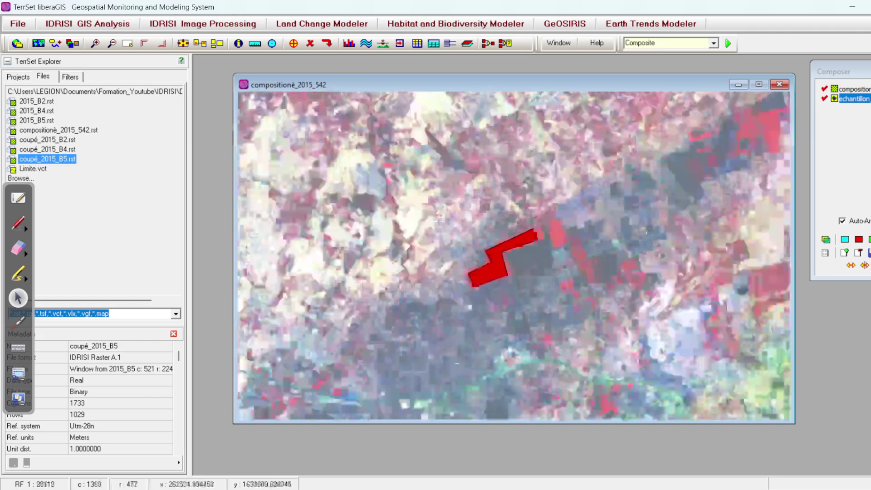
pyautogui.scroll(6, 572, 199)
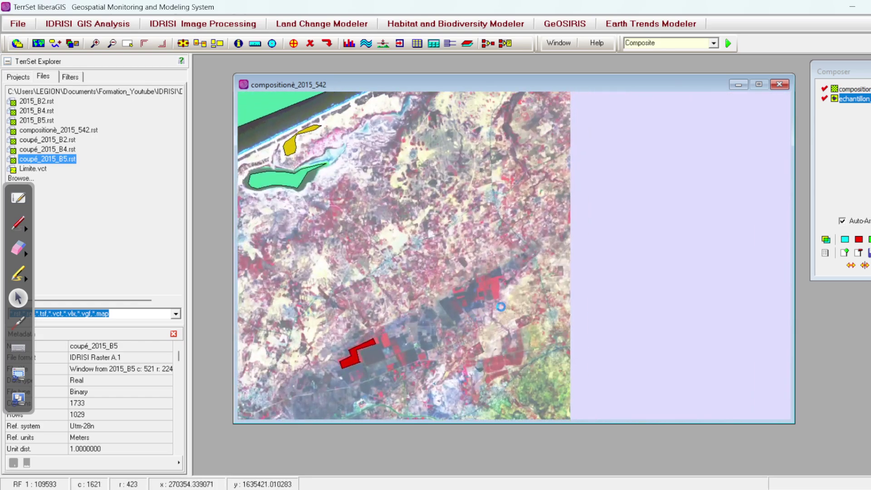
pyautogui.scroll(1, 431, 397)
pyautogui.moveTo(436, 346); pyautogui.dragTo(482, 200)
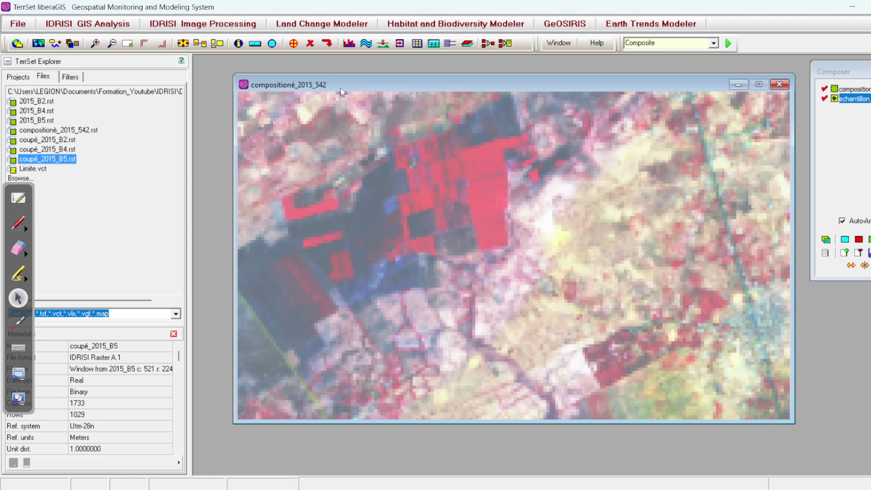
pyautogui.click(294, 43)
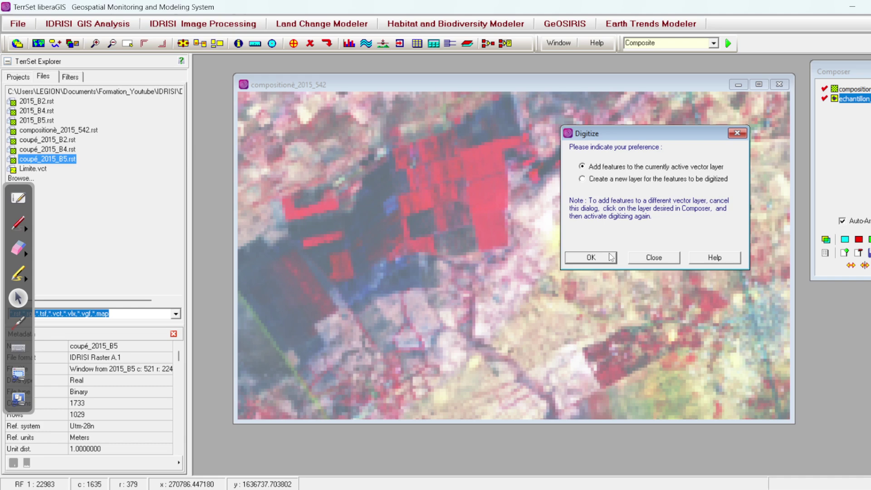
pyautogui.click(611, 257)
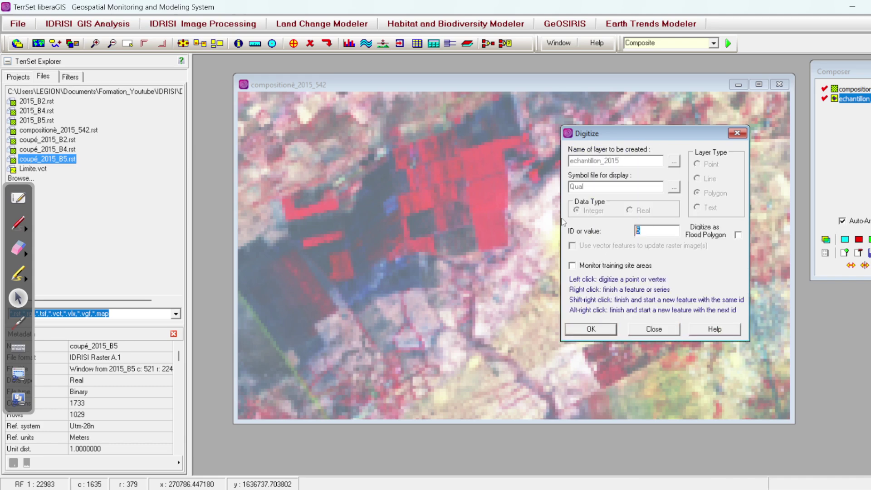
pyautogui.press('Return')
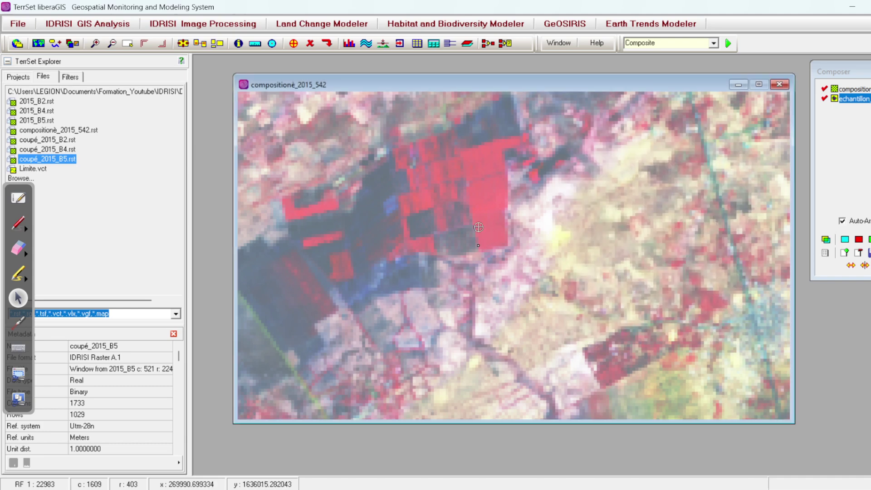
pyautogui.click(462, 151)
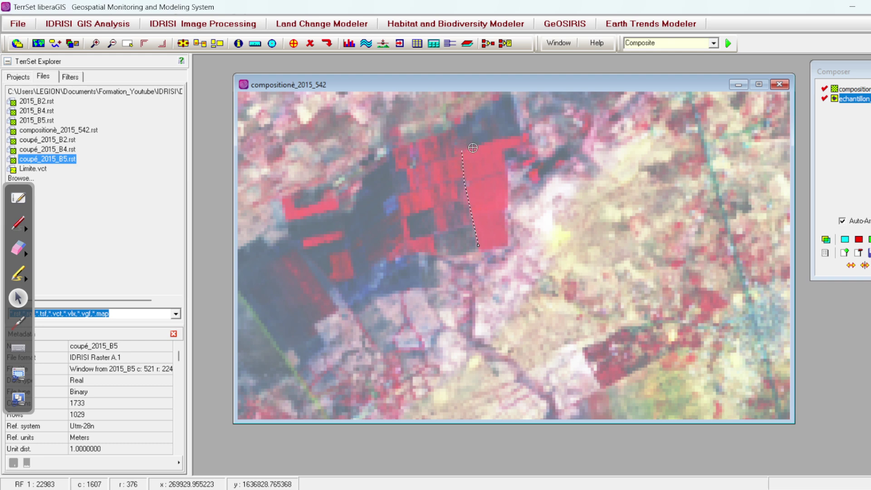
pyautogui.click(499, 142)
pyautogui.rightClick(479, 245)
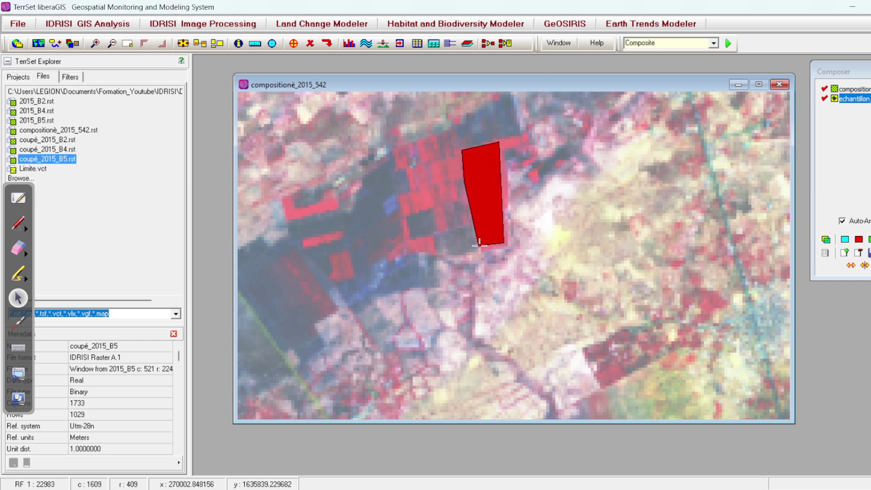
# Digitize a third vegetation polygon with ID 4 over the elongated red patch in the southeast of the image, beside the road.
pyautogui.scroll(-10, 479, 245)
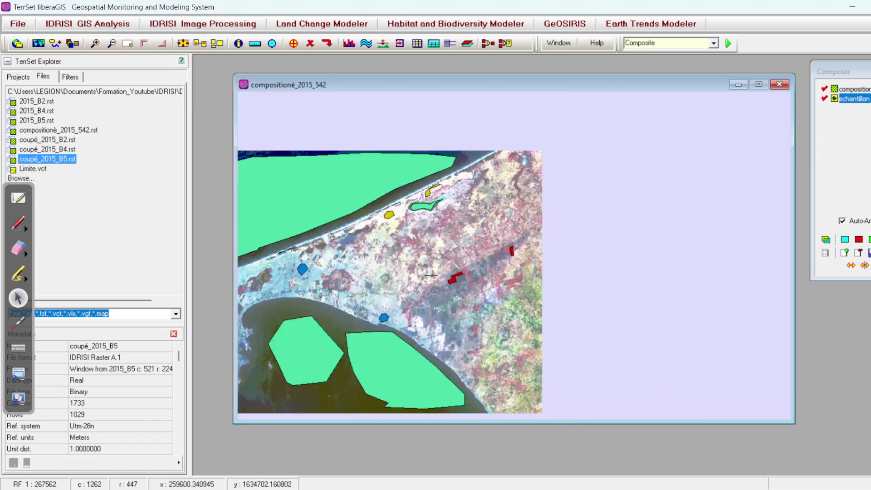
pyautogui.scroll(6, 430, 274)
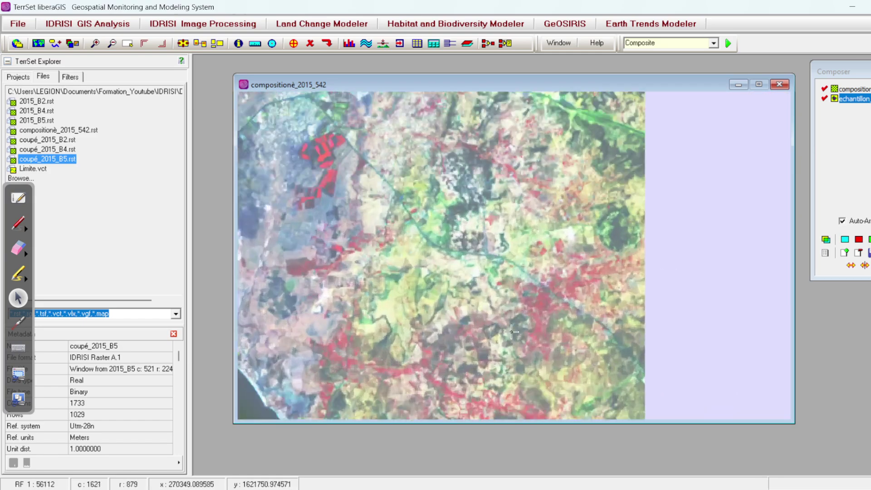
pyautogui.scroll(4, 511, 332)
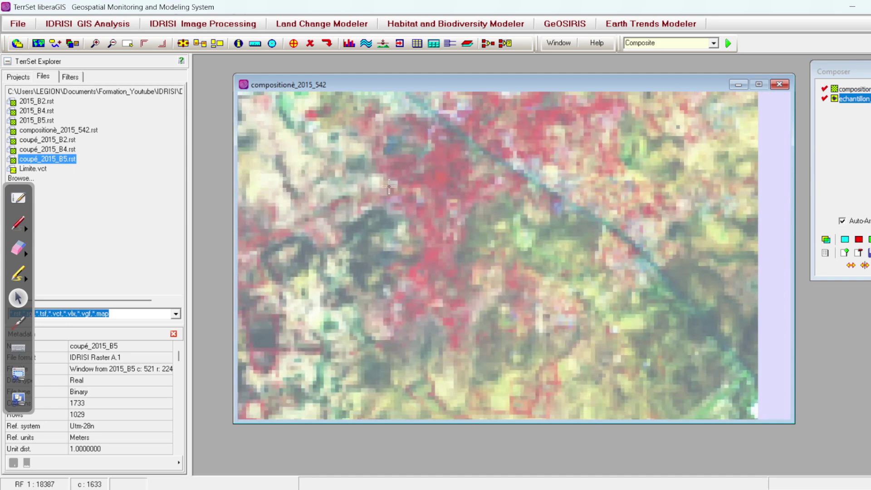
pyautogui.click(294, 44)
pyautogui.click(581, 258)
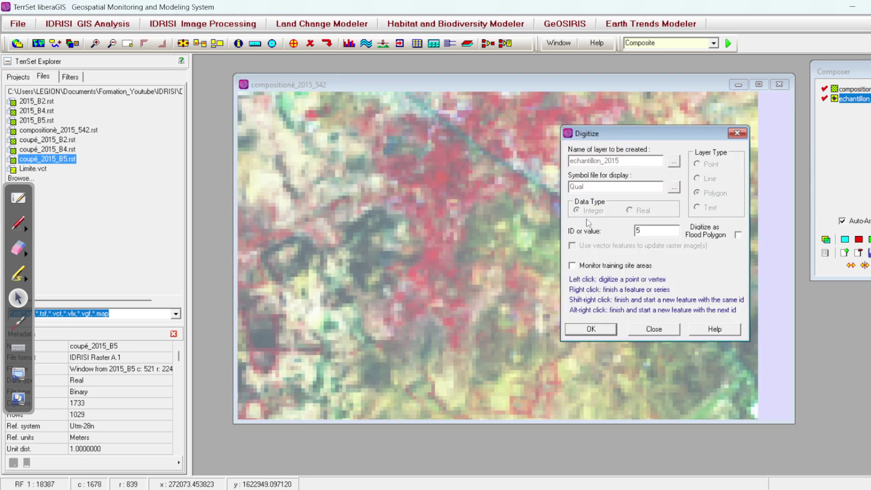
pyautogui.write('4')
pyautogui.click(591, 328)
pyautogui.moveTo(437, 251)
pyautogui.mouseDown()
pyautogui.moveTo(421, 218)
pyautogui.moveTo(432, 178)
pyautogui.moveTo(471, 198)
pyautogui.moveTo(444, 253)
pyautogui.mouseUp()
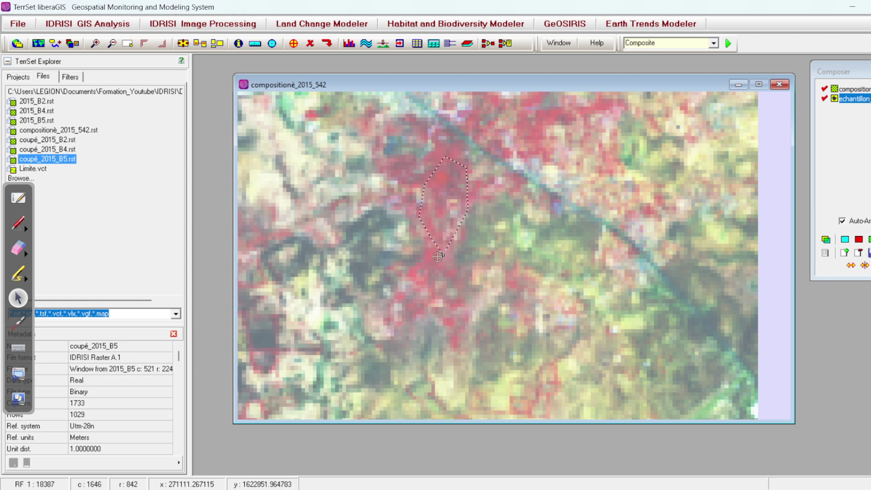
pyautogui.rightClick(443, 253)
# Digitize a vegetation polygon with ID 4 in the echantillon_2015 layer over the narrow bright red patch in the western urban area.
pyautogui.scroll(-5, 662, 300)
pyautogui.scroll(5, 444, 219)
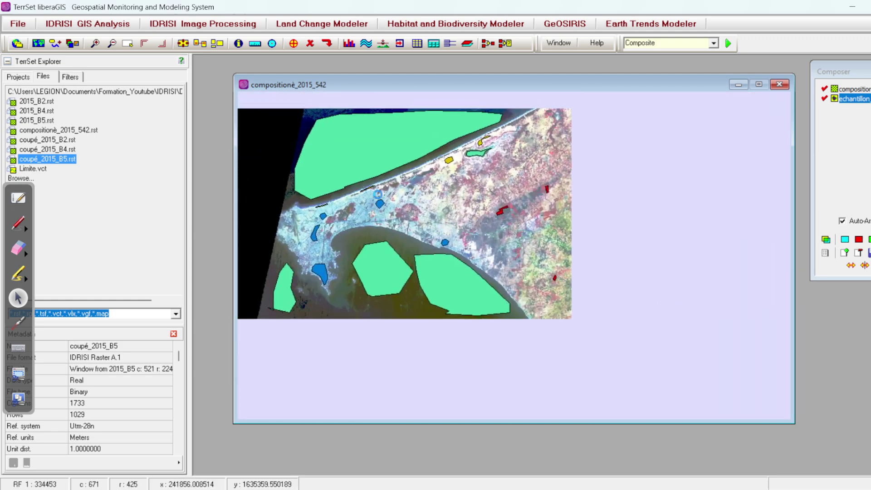
pyautogui.scroll(-2, 445, 219)
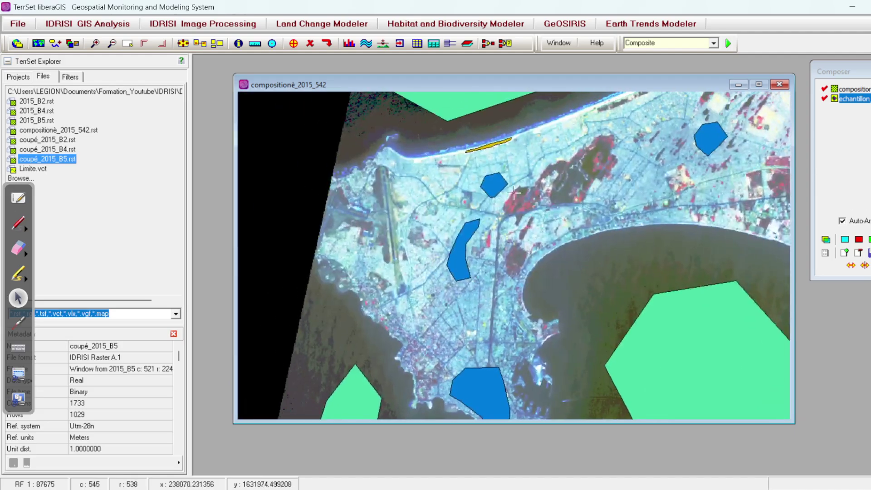
pyautogui.scroll(4, 487, 311)
pyautogui.scroll(3, 486, 311)
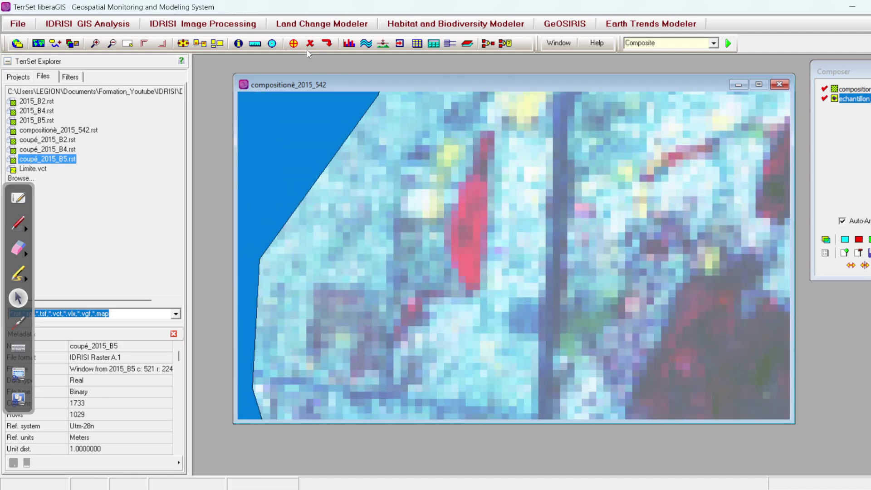
pyautogui.click(294, 43)
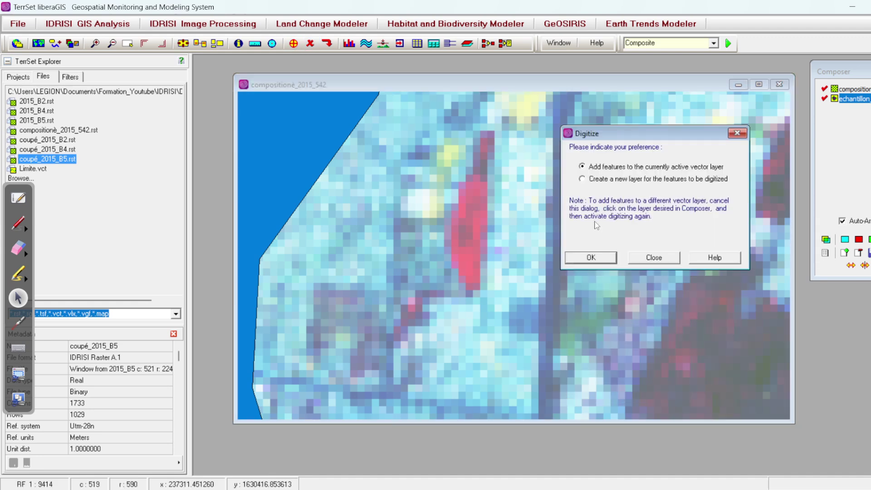
pyautogui.click(598, 258)
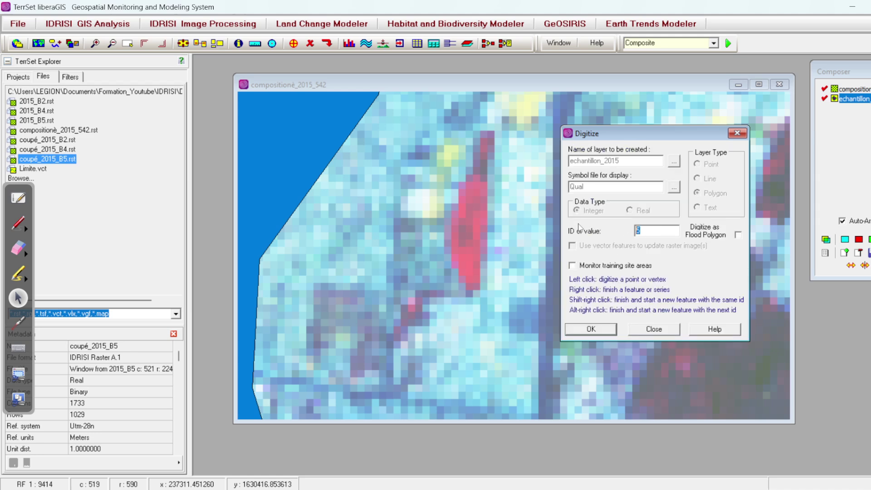
pyautogui.click(596, 330)
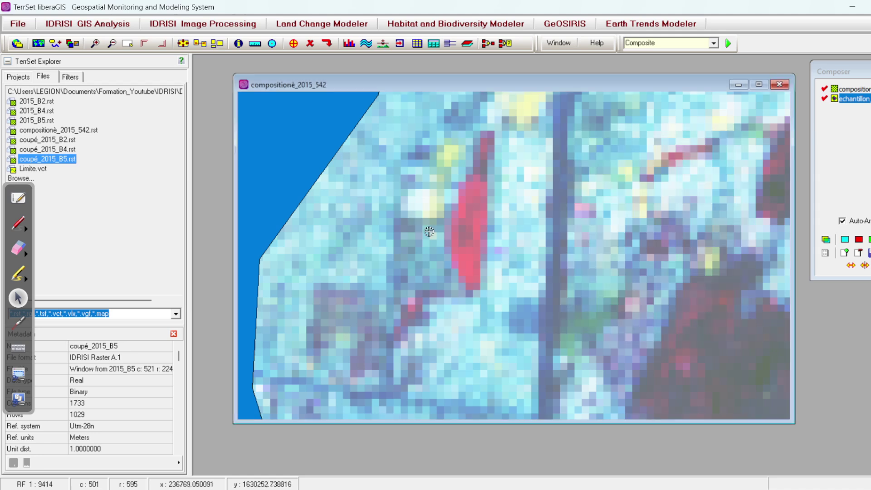
pyautogui.click(471, 277)
pyautogui.moveTo(462, 201)
pyautogui.mouseDown()
pyautogui.moveTo(472, 173)
pyautogui.moveTo(485, 206)
pyautogui.moveTo(470, 254)
pyautogui.moveTo(474, 276)
pyautogui.mouseUp()
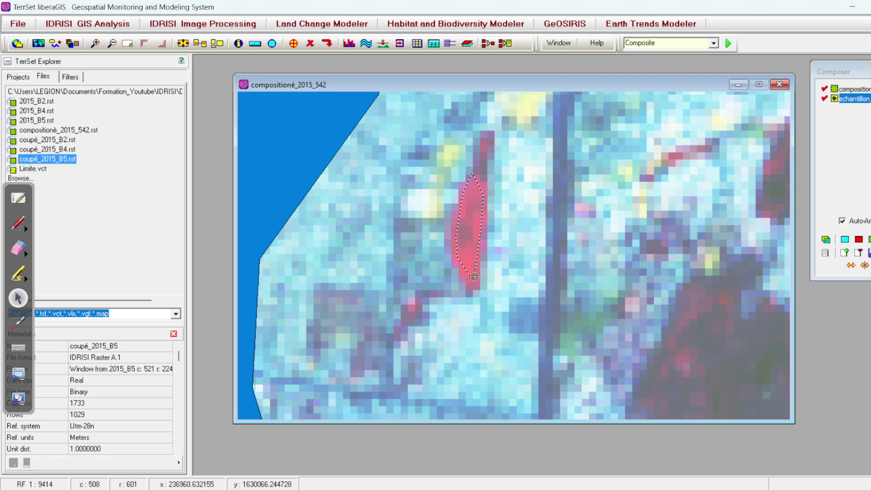
pyautogui.rightClick(473, 278)
# Digitize a Champs et jachère polygon with ID 5 over the dark green area just south of the road at the eastern image edge.
pyautogui.scroll(-6, 431, 291)
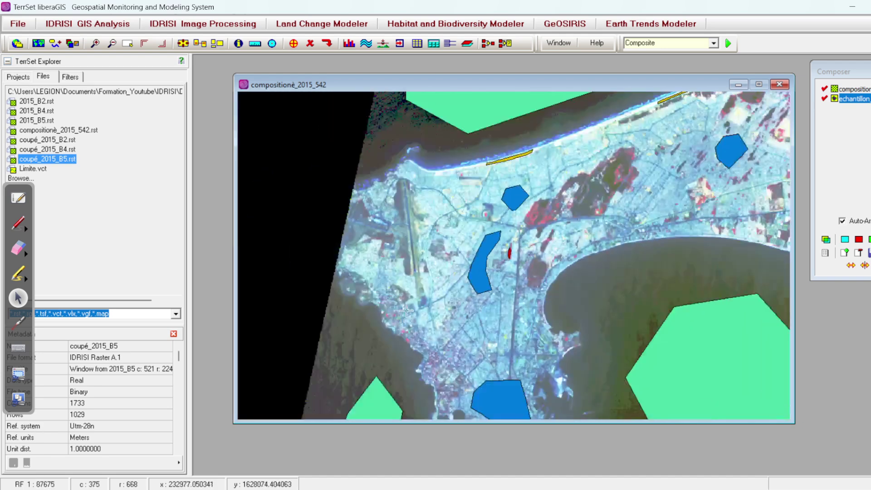
pyautogui.scroll(-1, 414, 297)
pyautogui.scroll(-2, 637, 242)
pyautogui.scroll(3, 637, 242)
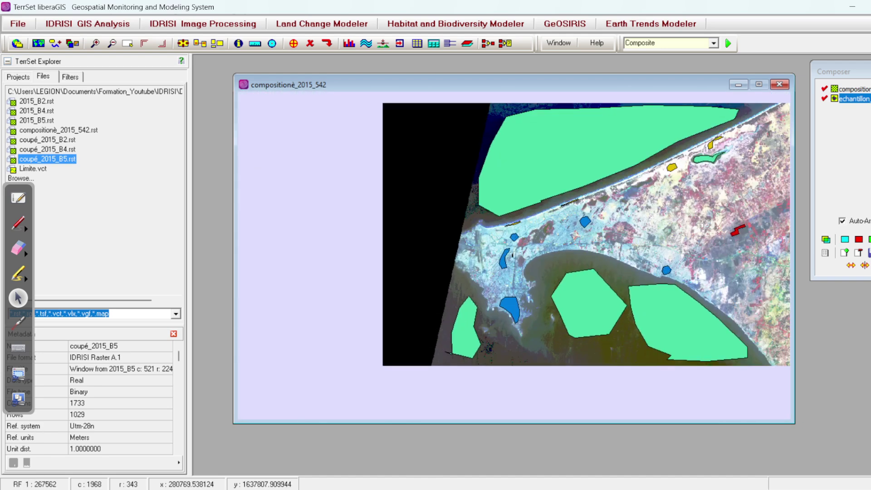
pyautogui.scroll(-1, 646, 230)
pyautogui.scroll(-1, 658, 250)
pyautogui.scroll(1, 667, 266)
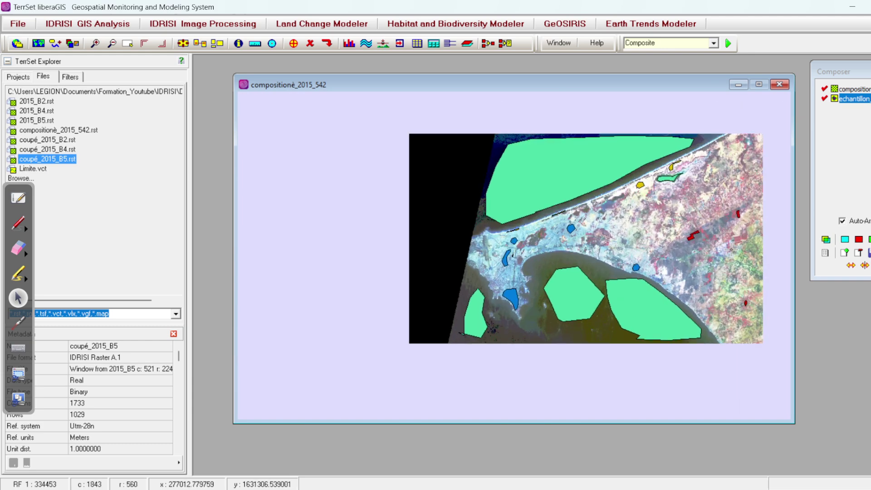
pyautogui.scroll(10, 667, 265)
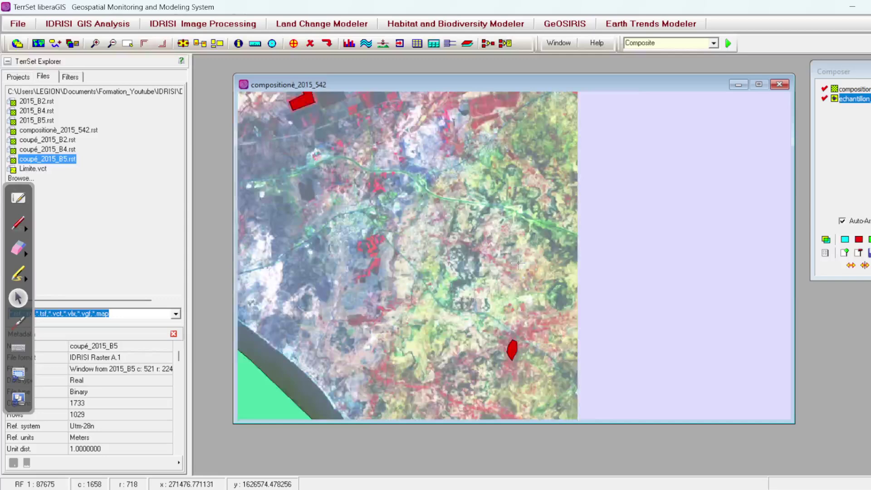
pyautogui.click(293, 43)
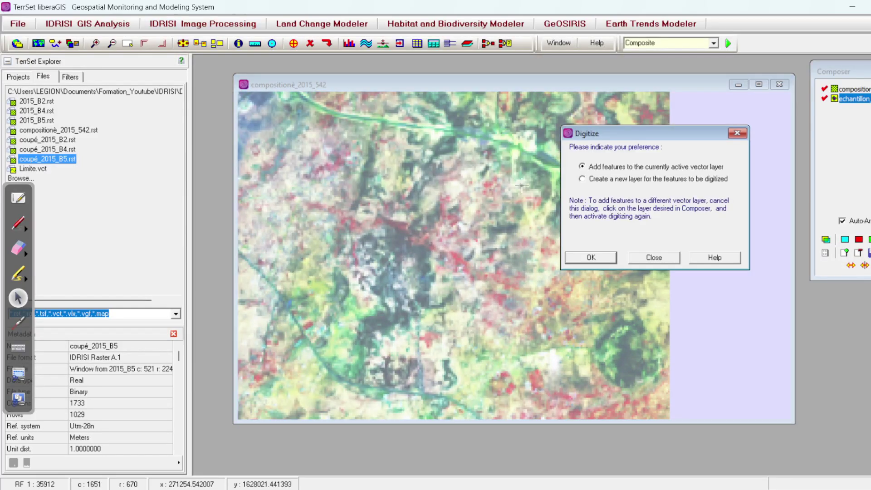
pyautogui.click(607, 257)
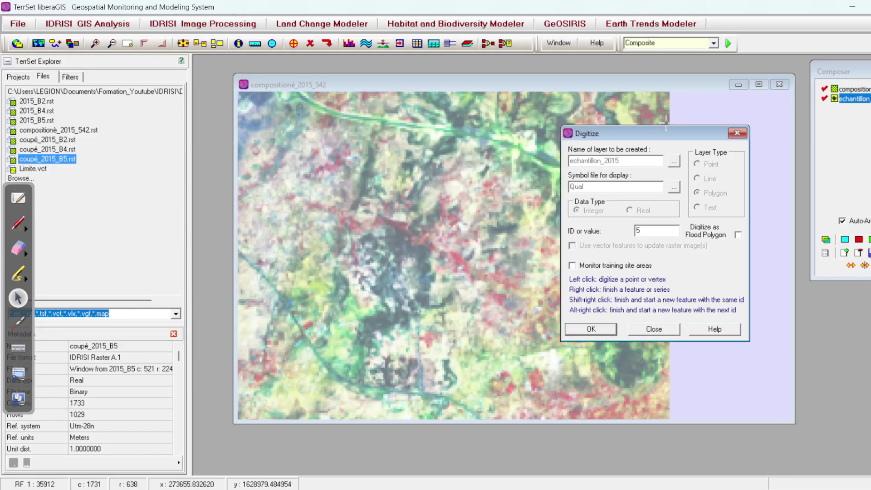
pyautogui.moveTo(635, 133); pyautogui.dragTo(276, 97)
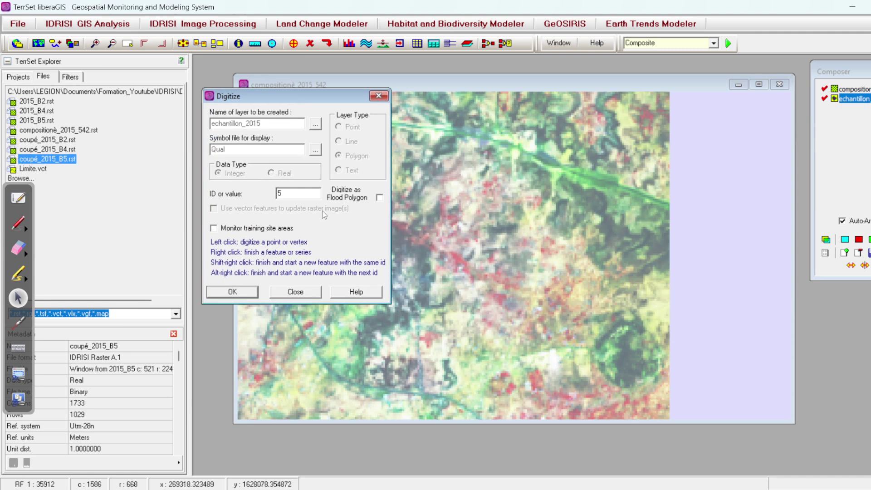
pyautogui.click(233, 293)
pyautogui.click(638, 262)
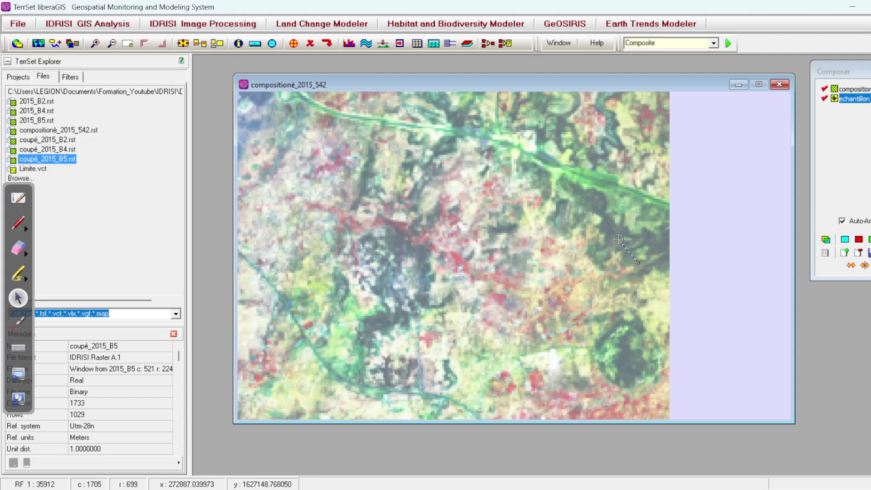
pyautogui.click(575, 203)
pyautogui.click(638, 200)
pyautogui.click(664, 227)
pyautogui.click(665, 250)
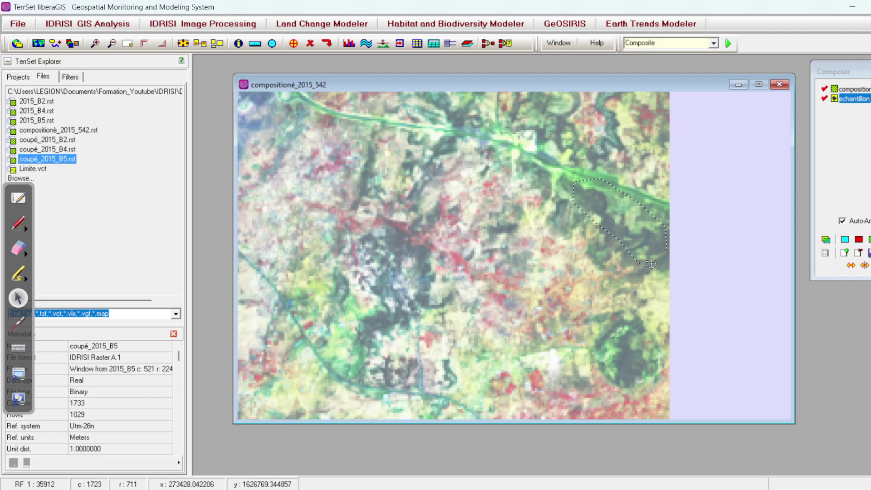
pyautogui.rightClick(640, 266)
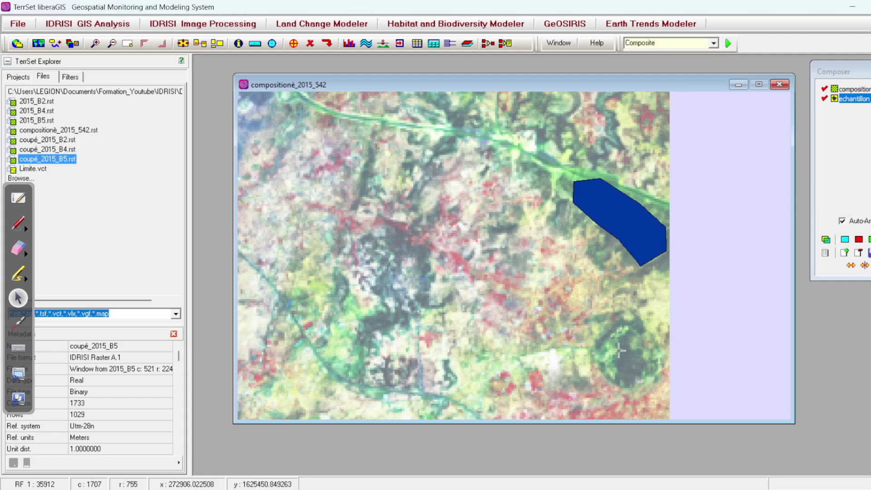
# Digitize another field polygon with ID 5 around the rounded dark green patch south of the first one.
pyautogui.click(294, 43)
pyautogui.click(591, 257)
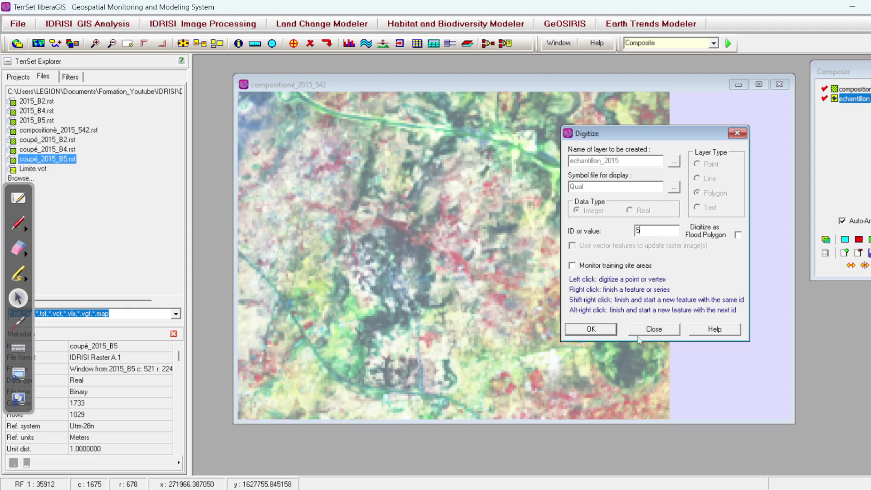
pyautogui.click(591, 329)
pyautogui.click(616, 383)
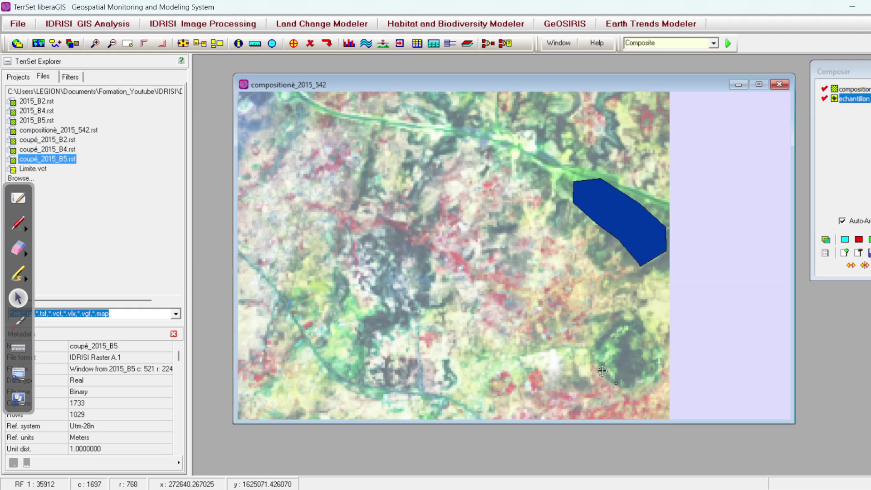
pyautogui.click(599, 339)
pyautogui.click(627, 322)
pyautogui.click(650, 336)
pyautogui.click(658, 372)
pyautogui.click(627, 385)
pyautogui.rightClick(621, 385)
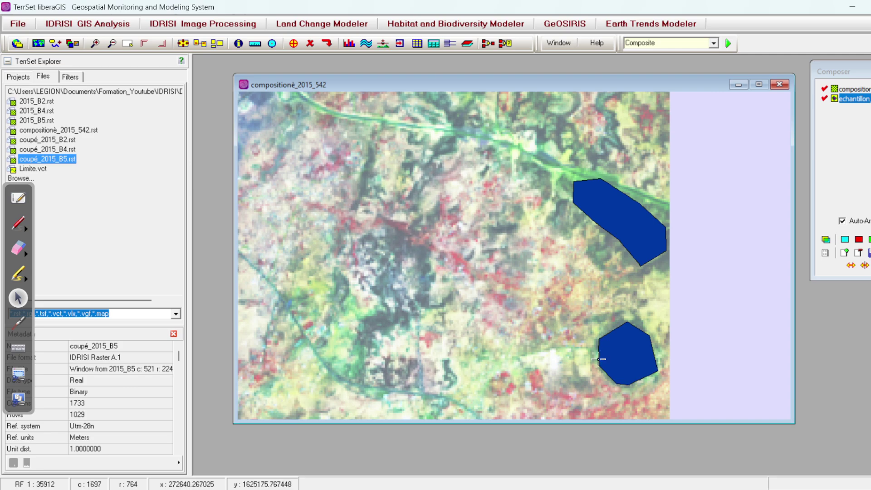
# Digitize a curved field polygon with ID 5 over the green area north of the road, near the eastern image edge.
pyautogui.scroll(-3, 599, 358)
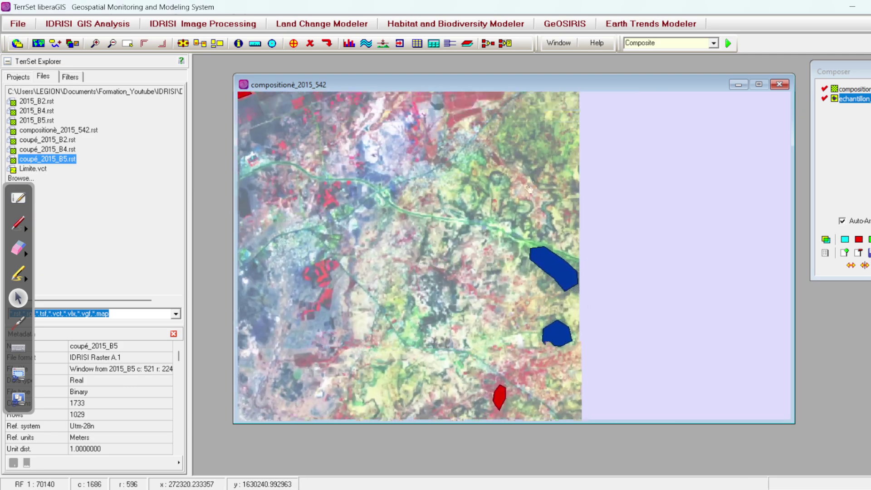
pyautogui.scroll(5, 530, 188)
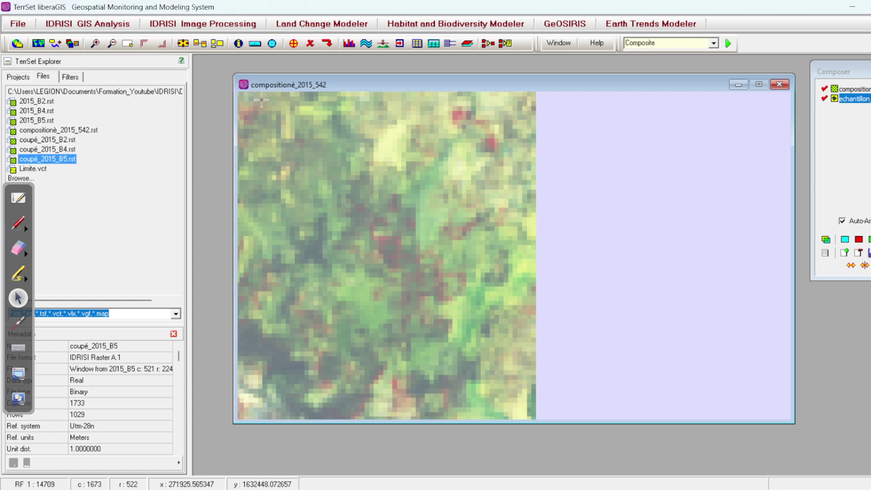
pyautogui.click(293, 43)
pyautogui.click(595, 260)
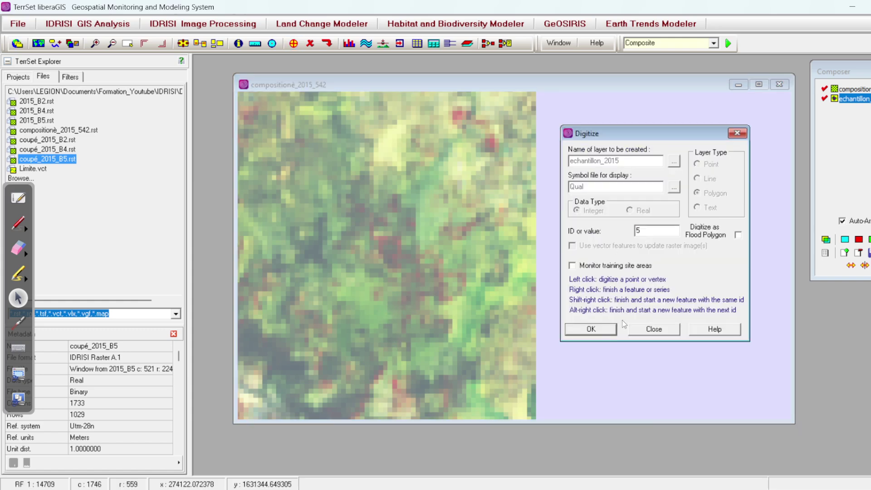
pyautogui.click(594, 329)
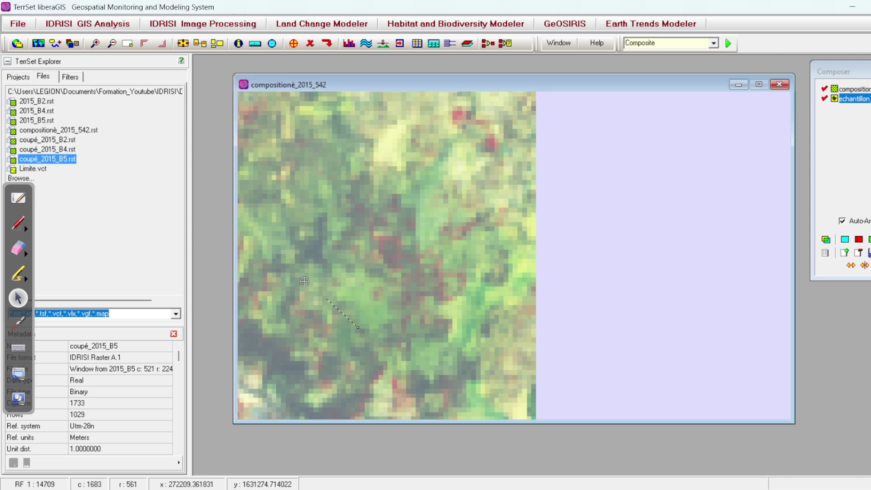
pyautogui.click(300, 277)
pyautogui.click(294, 234)
pyautogui.click(320, 178)
pyautogui.click(366, 164)
pyautogui.click(336, 223)
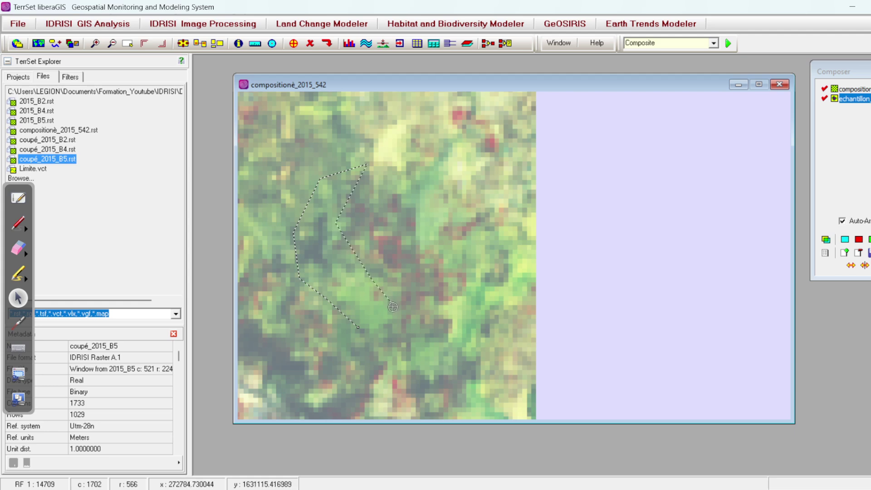
pyautogui.rightClick(371, 331)
# Digitize a small field polygon with ID 5 over the green patch west of the southeastern vegetation sample.
pyautogui.scroll(-4, 408, 332)
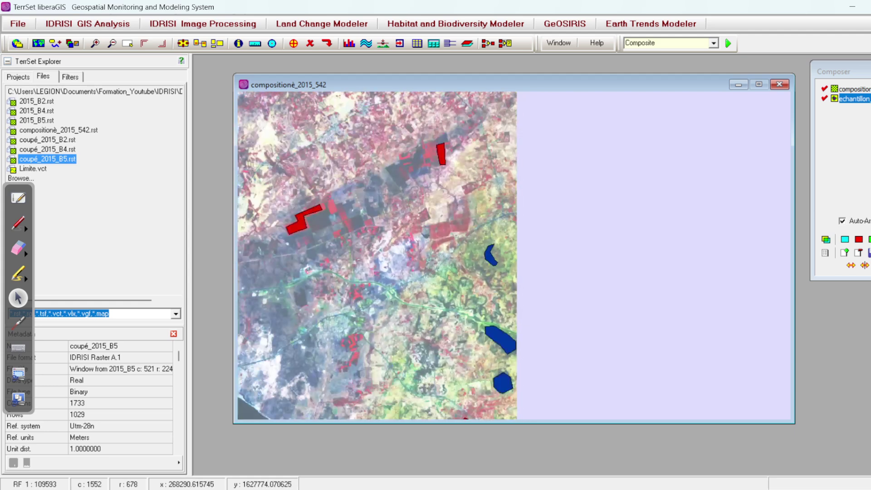
pyautogui.scroll(4, 430, 335)
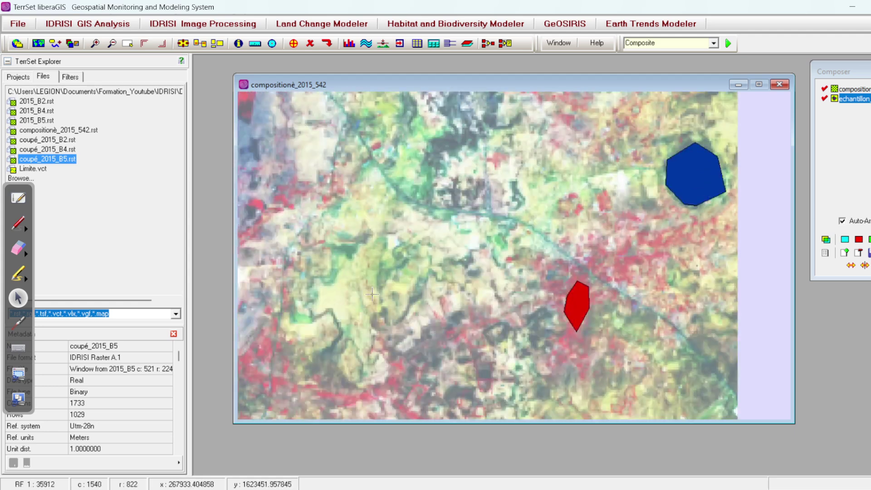
pyautogui.scroll(4, 372, 294)
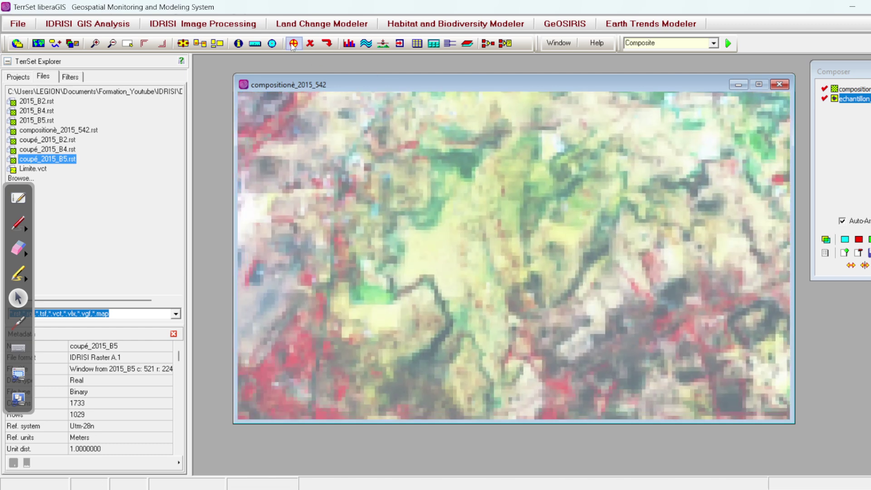
pyautogui.click(293, 43)
pyautogui.click(600, 261)
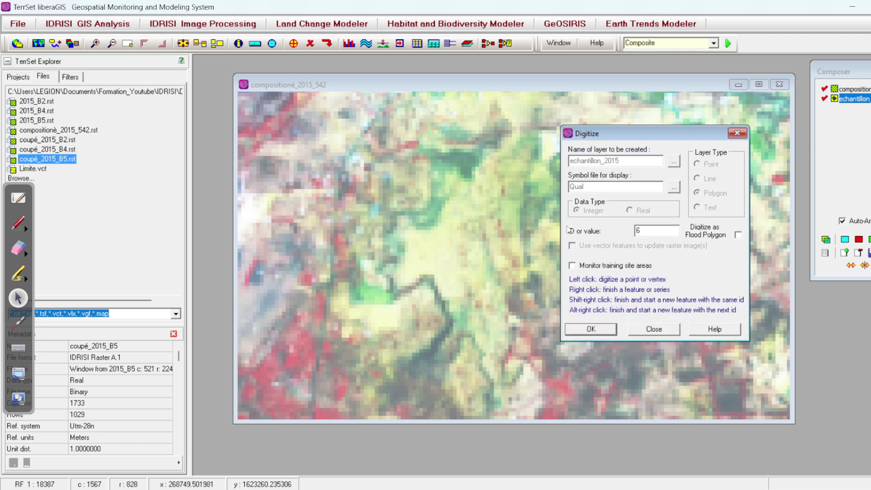
pyautogui.moveTo(619, 138); pyautogui.dragTo(309, 113)
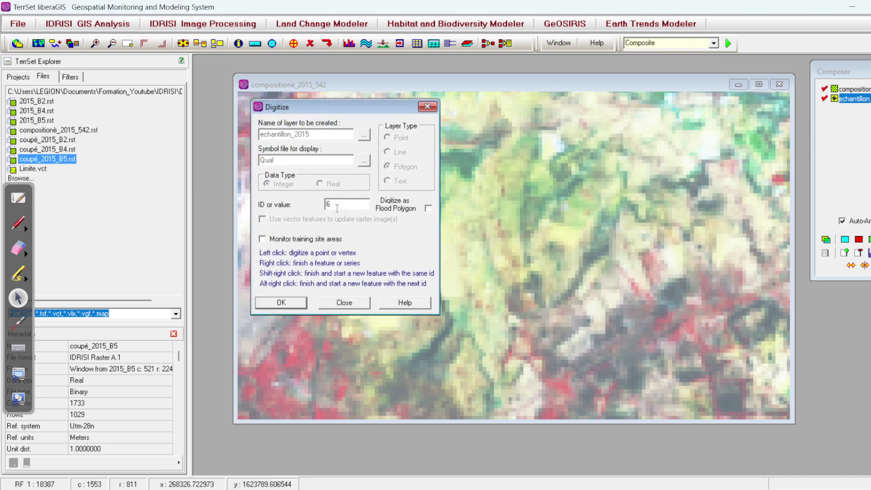
pyautogui.click(282, 303)
pyautogui.moveTo(525, 226)
pyautogui.mouseDown()
pyautogui.moveTo(512, 177)
pyautogui.moveTo(565, 159)
pyautogui.moveTo(589, 167)
pyautogui.moveTo(521, 228)
pyautogui.mouseUp()
pyautogui.rightClick(520, 229)
# Digitize a Champs et jachère polygon with ID 5 around the green area at the eastern image edge, south of the existing field samples.
pyautogui.scroll(-5, 520, 230)
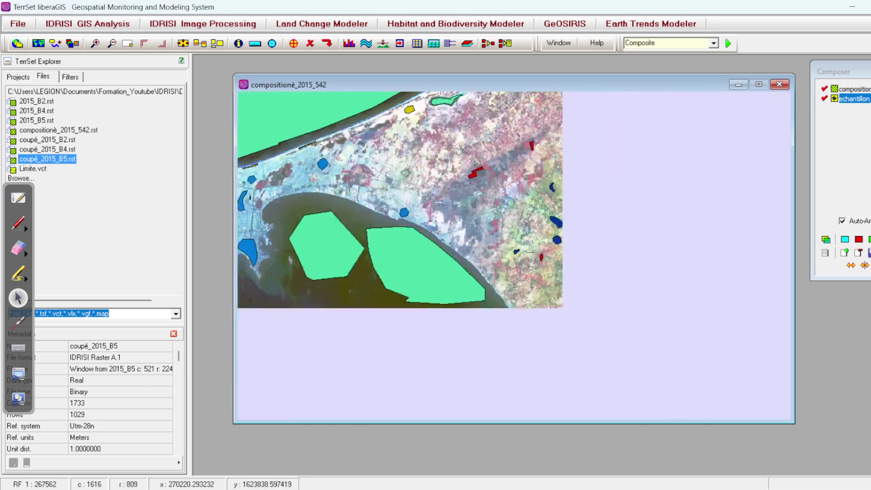
pyautogui.scroll(3, 353, 193)
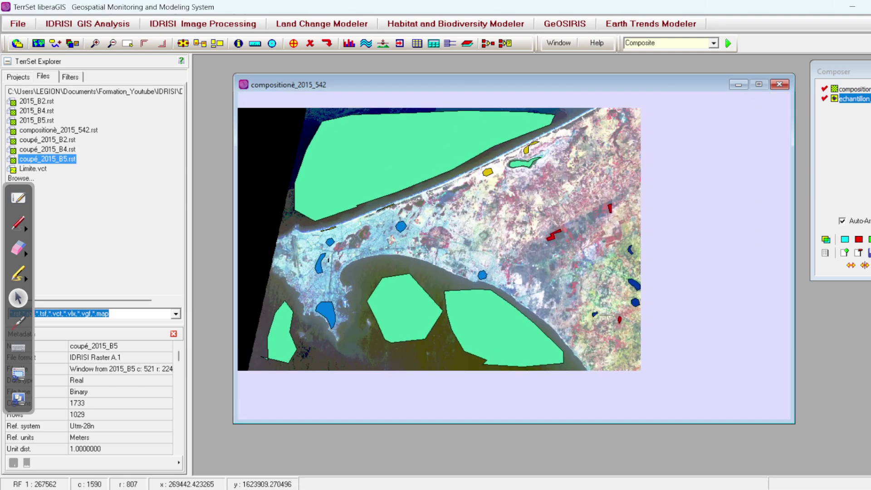
pyautogui.scroll(4, 424, 240)
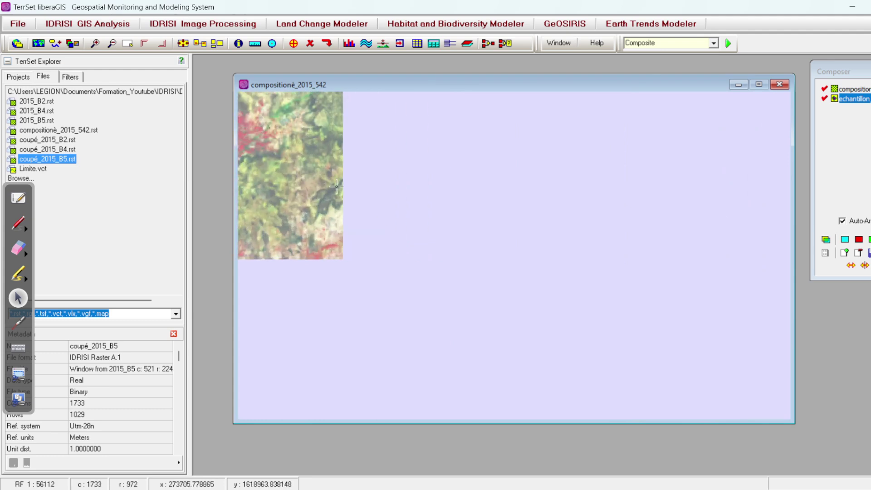
pyautogui.scroll(4, 517, 322)
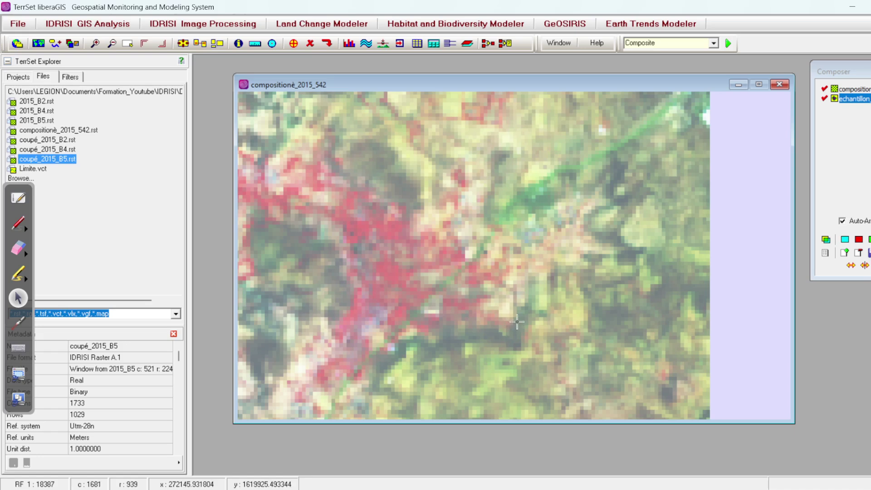
pyautogui.click(294, 43)
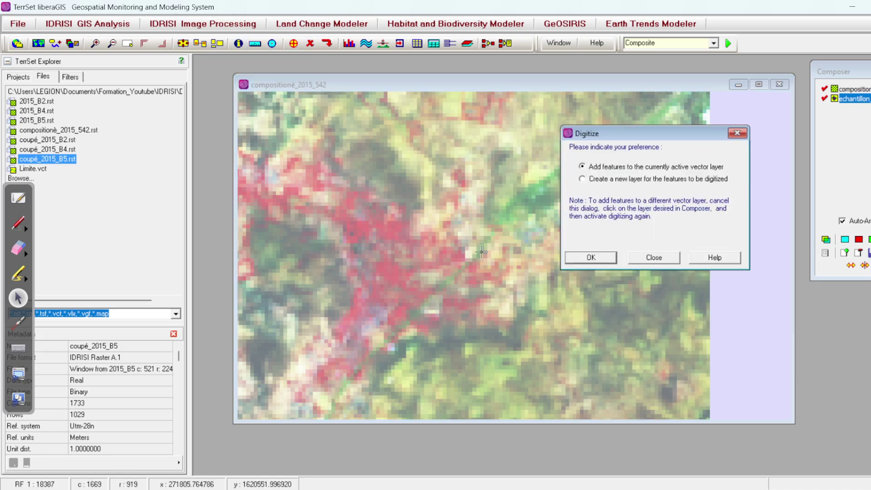
pyautogui.click(598, 267)
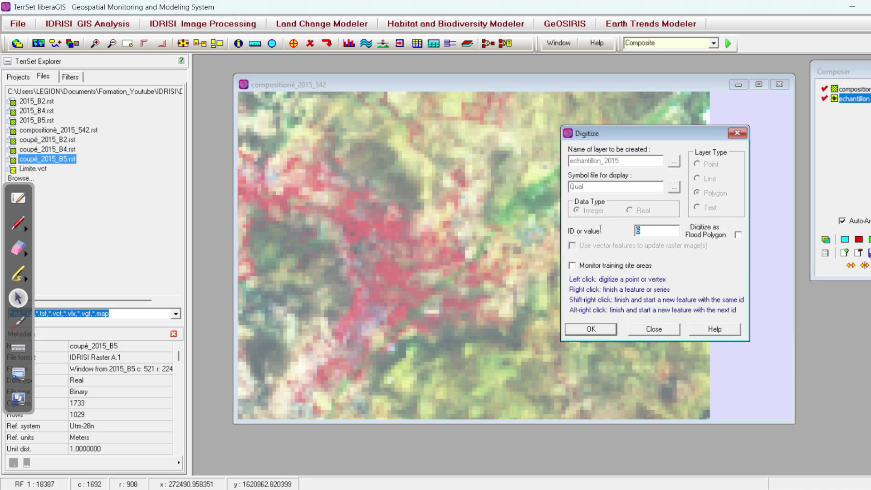
pyautogui.click(593, 328)
pyautogui.click(598, 318)
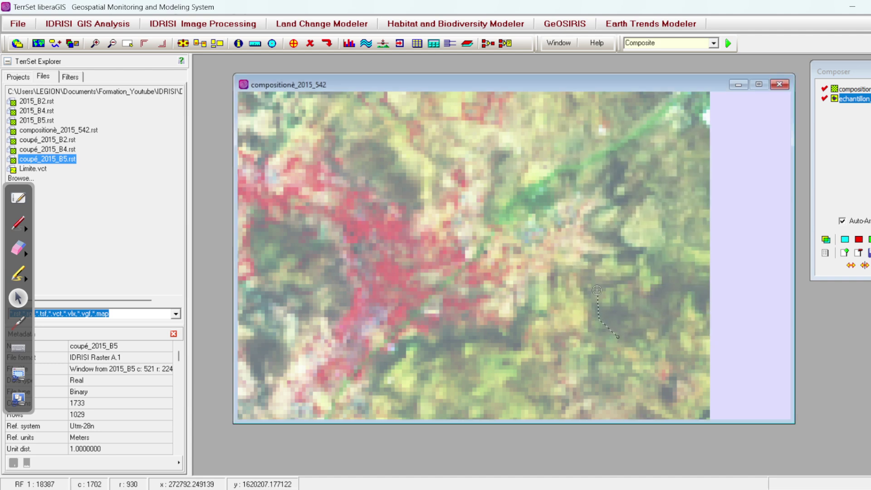
pyautogui.click(598, 291)
pyautogui.click(624, 264)
pyautogui.click(630, 207)
pyautogui.click(661, 176)
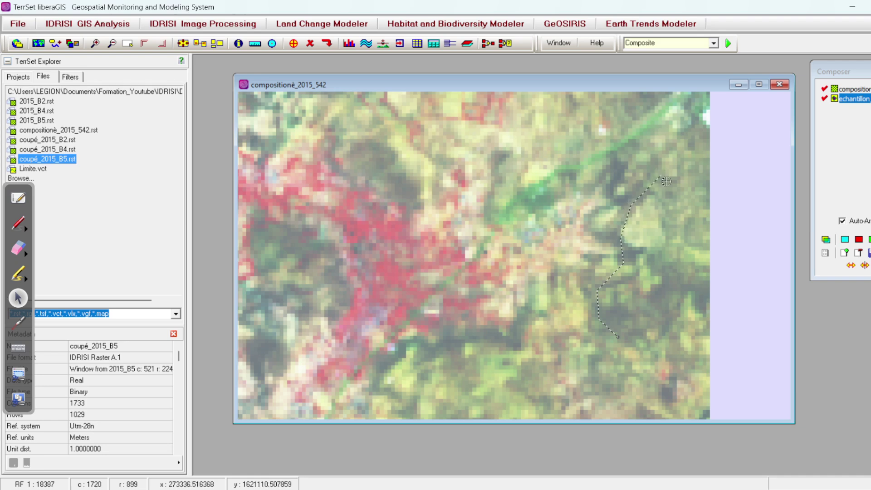
pyautogui.click(704, 196)
pyautogui.click(704, 267)
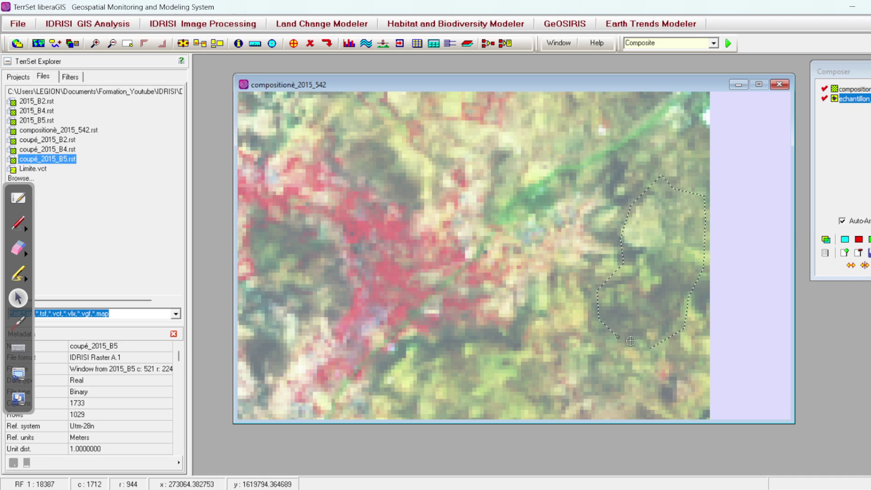
pyautogui.rightClick(618, 337)
# Examine how all digitized training polygons are distributed across the full extent of the composite.
pyautogui.scroll(-2, 604, 210)
pyautogui.scroll(-3, 599, 218)
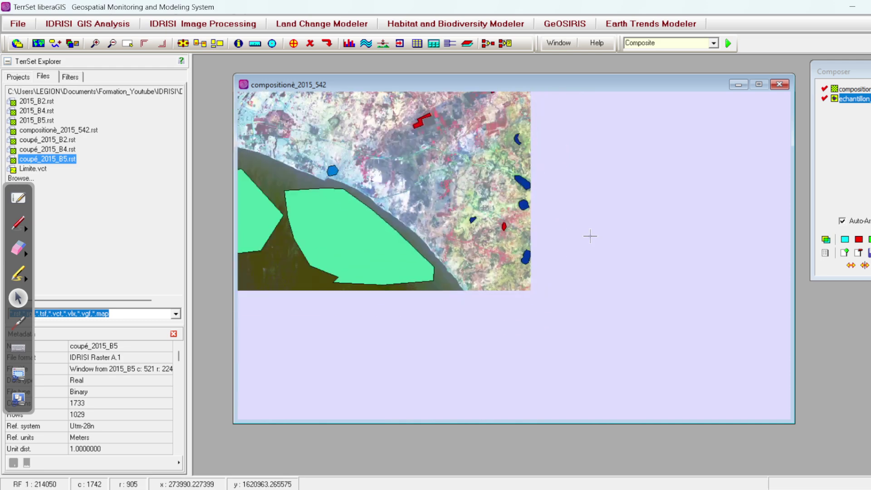
pyautogui.scroll(-3, 540, 277)
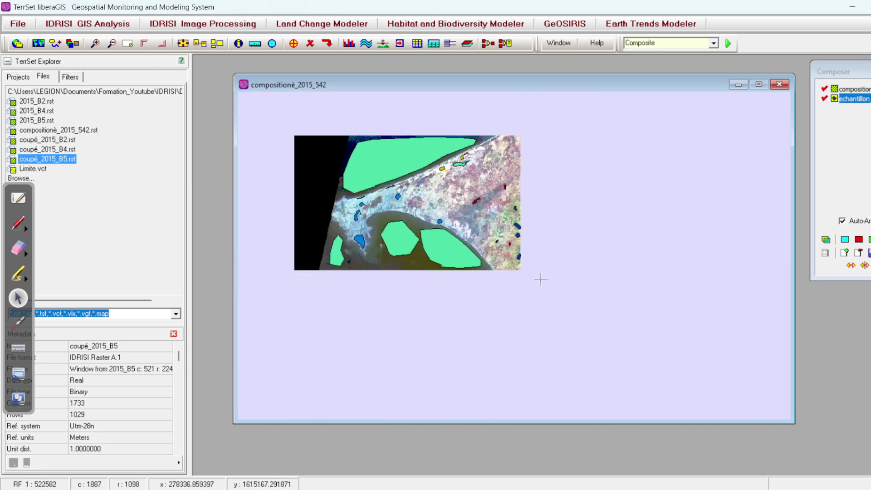
pyautogui.scroll(-2, 590, 277)
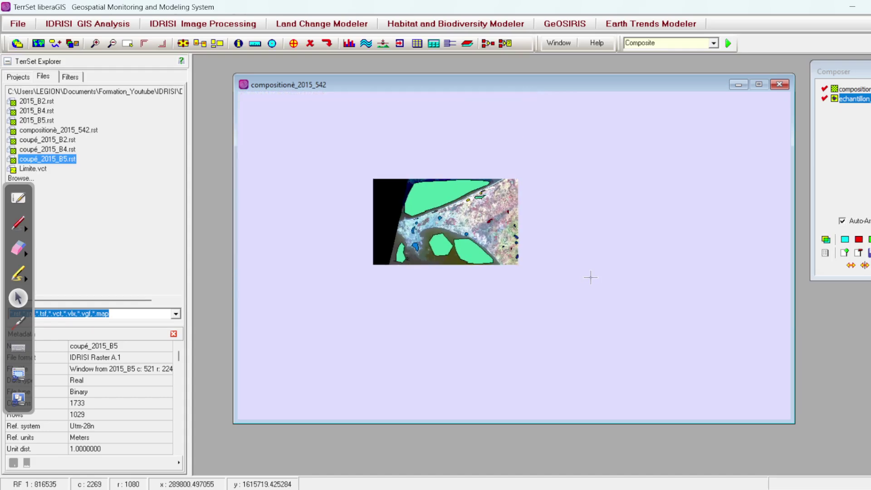
pyautogui.scroll(3, 590, 277)
pyautogui.scroll(-2, 546, 305)
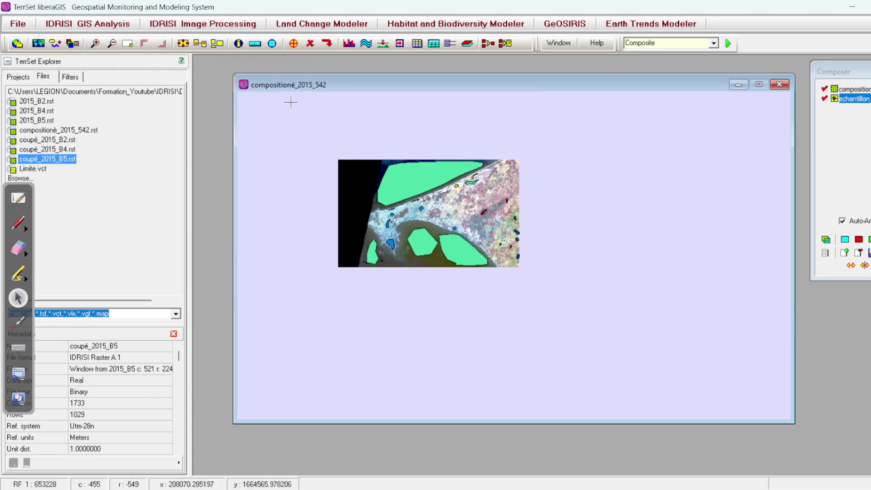
pyautogui.scroll(4, 325, 149)
pyautogui.moveTo(325, 148); pyautogui.dragTo(506, 238)
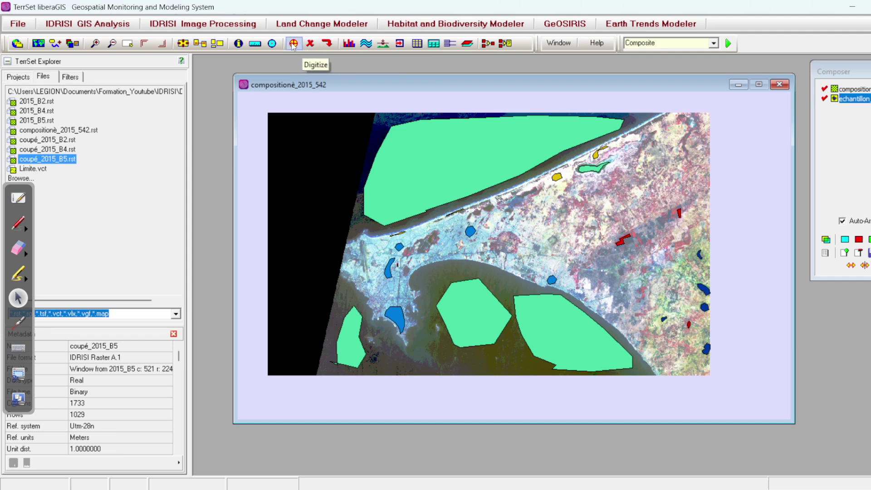
# Save the digitized training polygons to the echantillon_2015 vector layer and reposition the composite's map window.
pyautogui.click(327, 44)
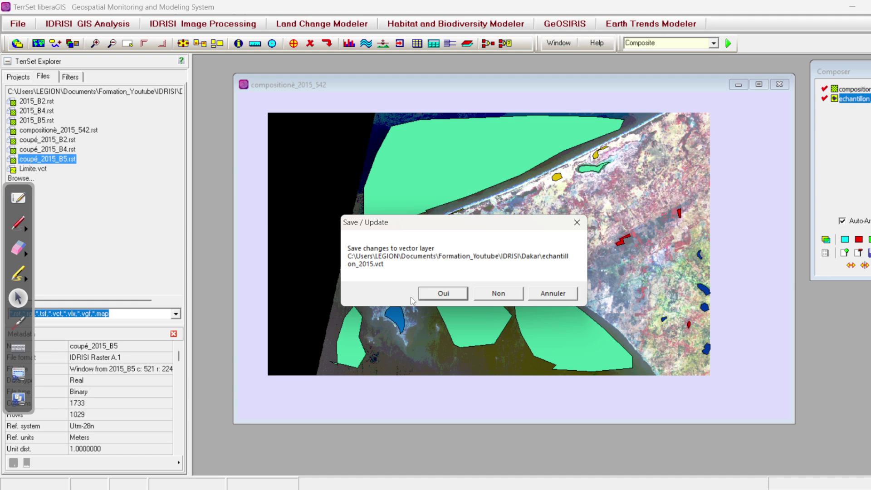
pyautogui.click(446, 294)
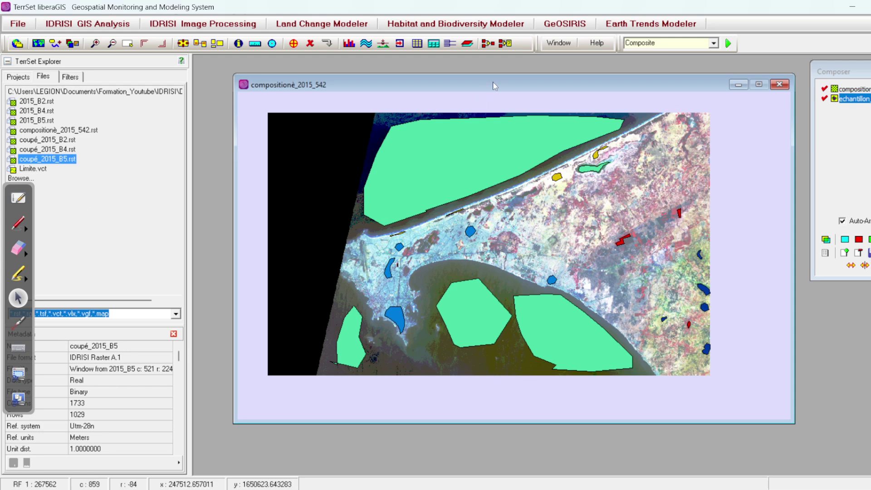
pyautogui.moveTo(495, 86); pyautogui.dragTo(471, 90)
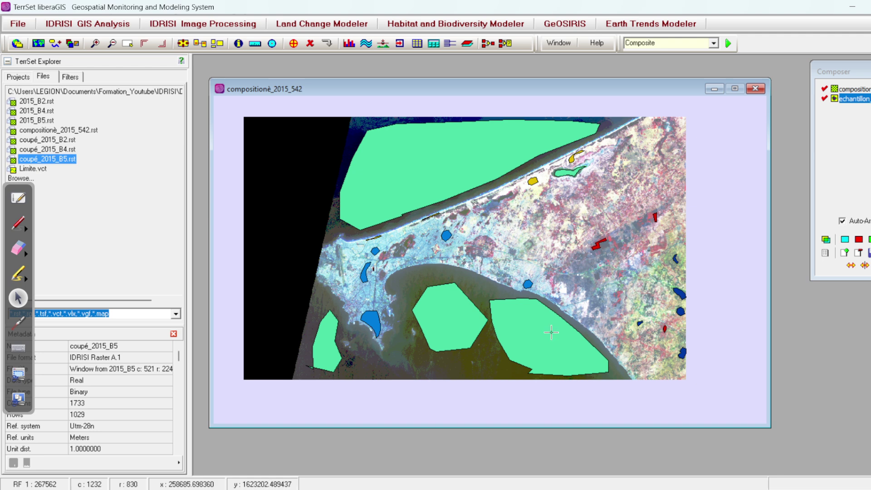
pyautogui.moveTo(394, 93); pyautogui.dragTo(412, 95)
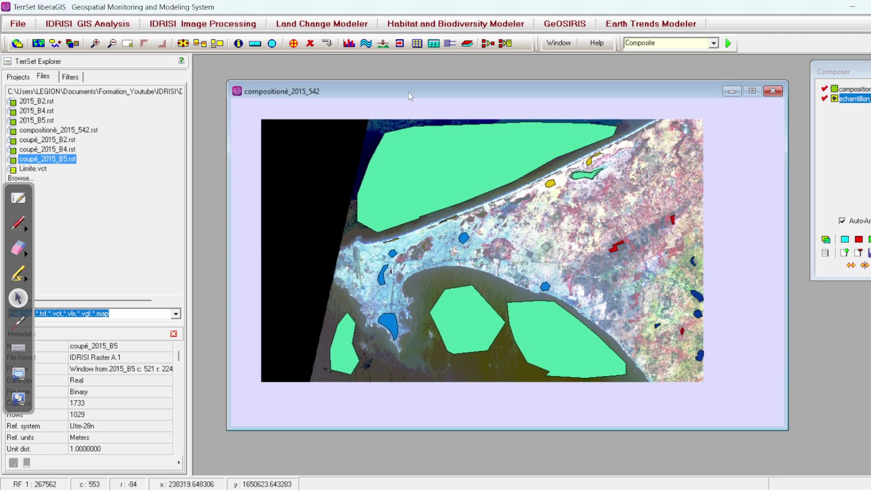
# Launch the MakeSig module and choose echantillon_2015 as the vector file defining the training sites.
pyautogui.click(658, 45)
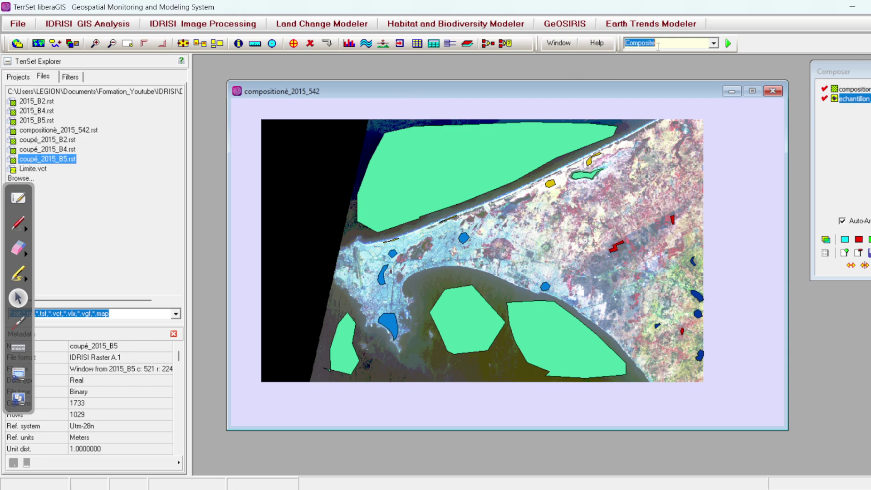
pyautogui.write('MakeSig')
pyautogui.moveTo(666, 43); pyautogui.dragTo(616, 48)
pyautogui.press('Return')
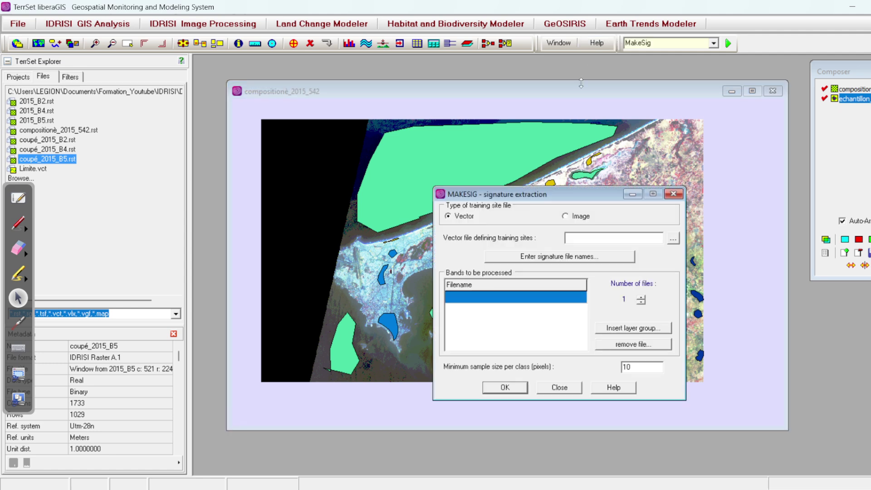
pyautogui.moveTo(563, 195); pyautogui.dragTo(535, 122)
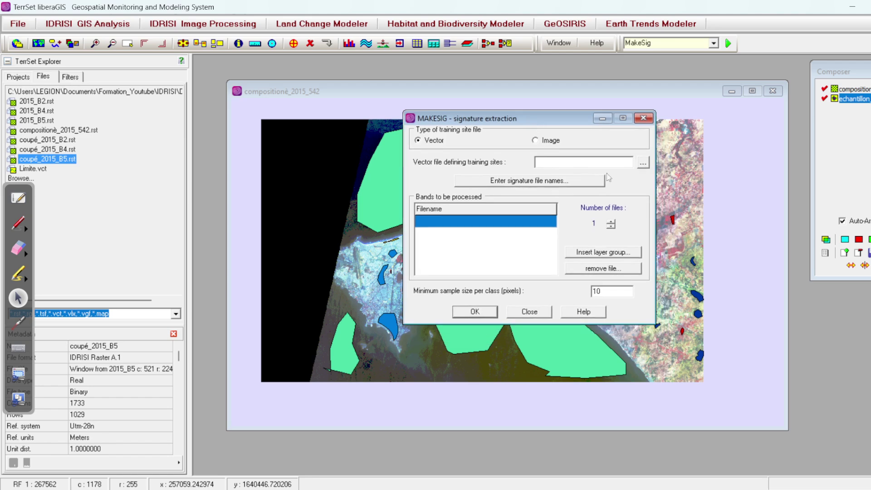
pyautogui.click(645, 164)
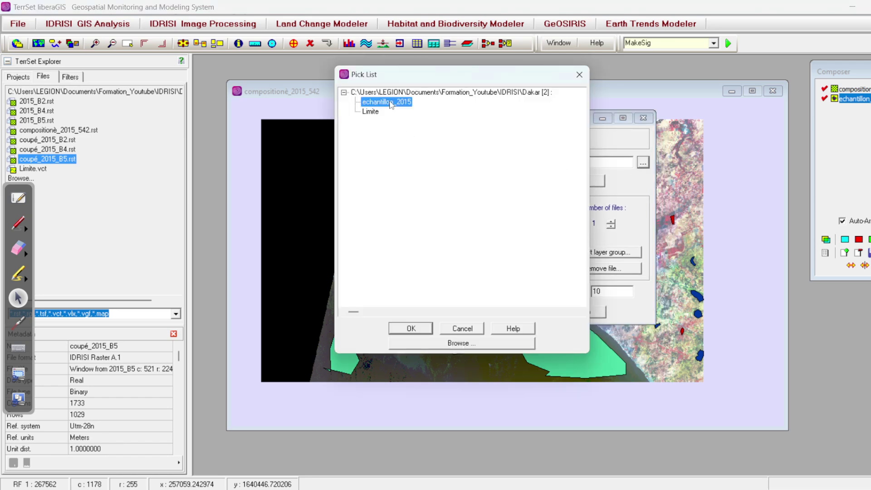
pyautogui.click(411, 326)
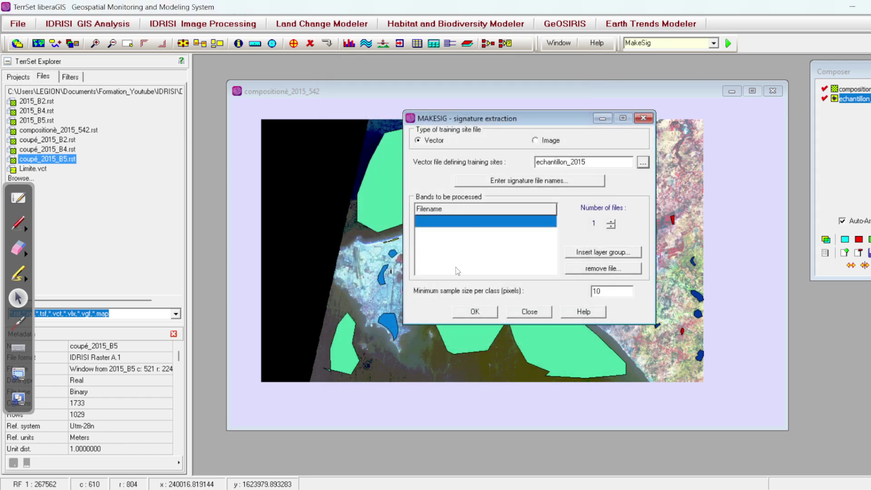
# Set the number of bands to process to 3 and assign coupé_2015_B2 as the first band.
pyautogui.click(611, 221)
pyautogui.click(612, 221)
pyautogui.click(526, 222)
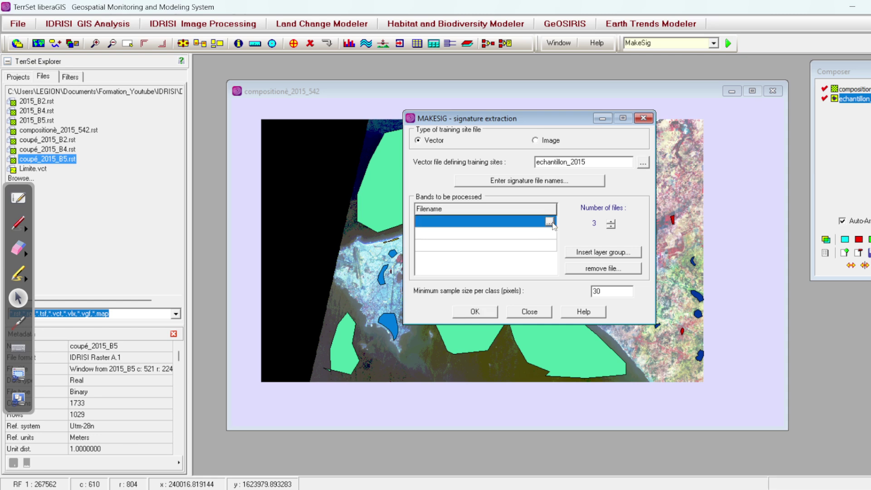
pyautogui.click(549, 222)
pyautogui.click(403, 140)
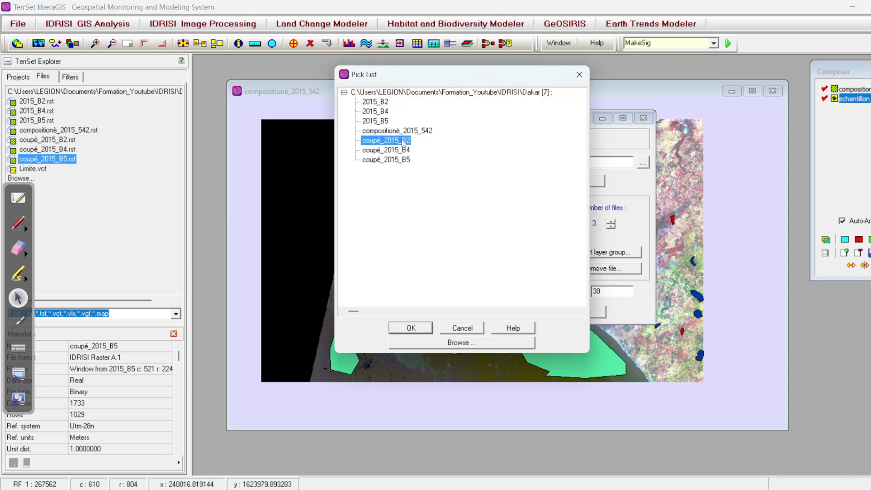
pyautogui.click(419, 330)
# Assign coupé_2015_B4 and coupé_2015_B5 as the second and third bands to process.
pyautogui.click(550, 234)
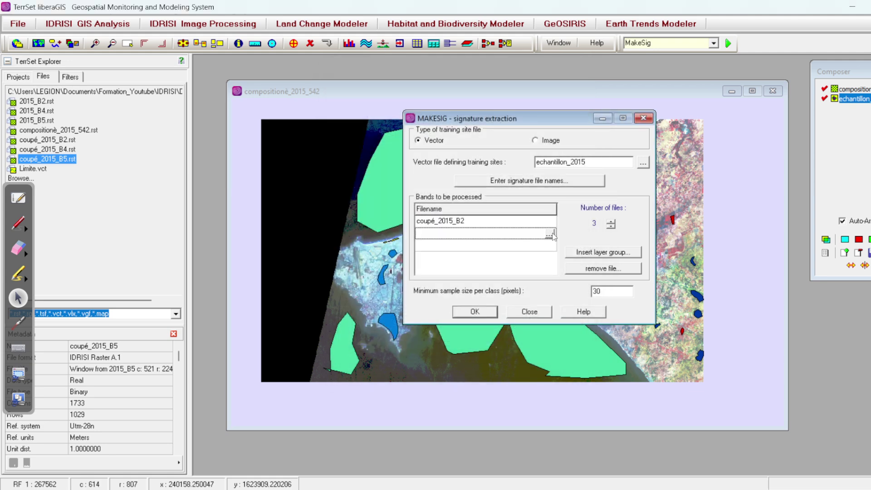
pyautogui.click(549, 235)
pyautogui.click(377, 159)
pyautogui.click(412, 330)
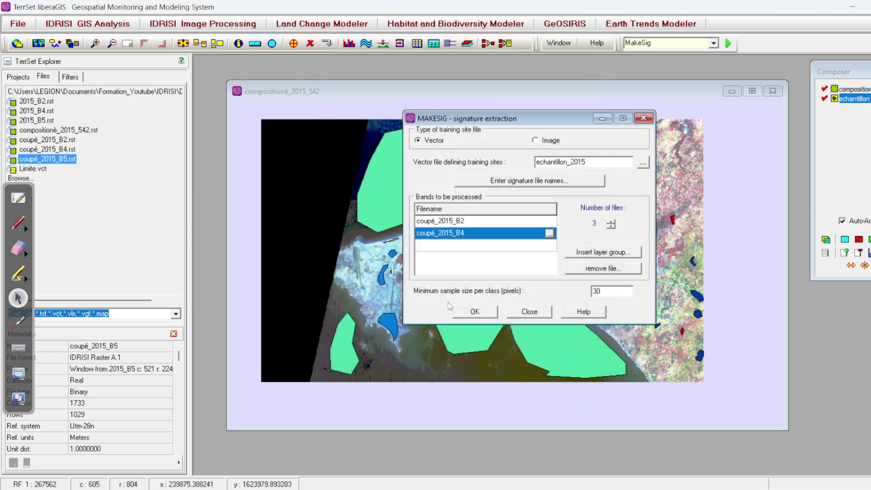
pyautogui.click(543, 246)
pyautogui.click(549, 246)
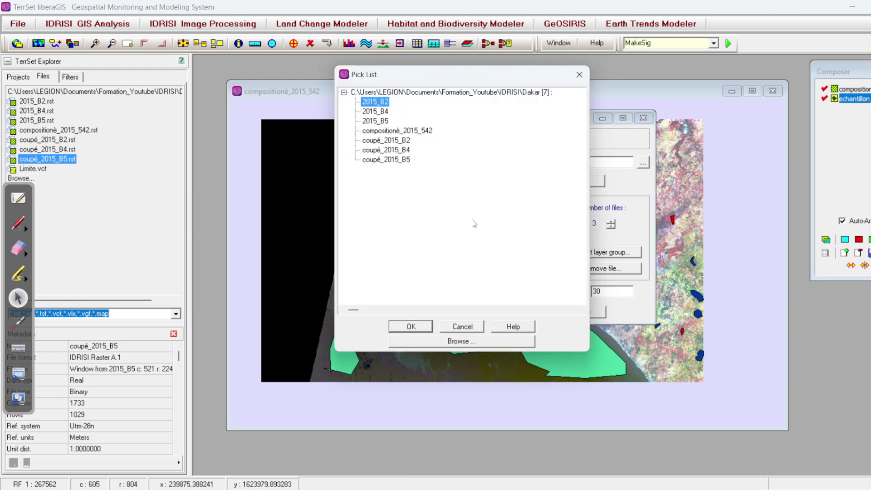
pyautogui.click(383, 160)
pyautogui.click(414, 329)
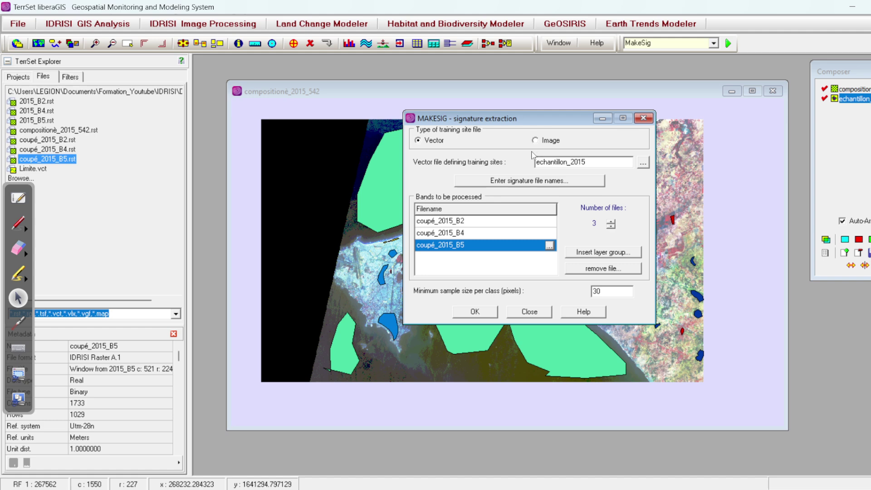
# Enter Plan d'eau, copied from the Notepad++ class list, as the signature name for training site ID 1.
pyautogui.click(550, 183)
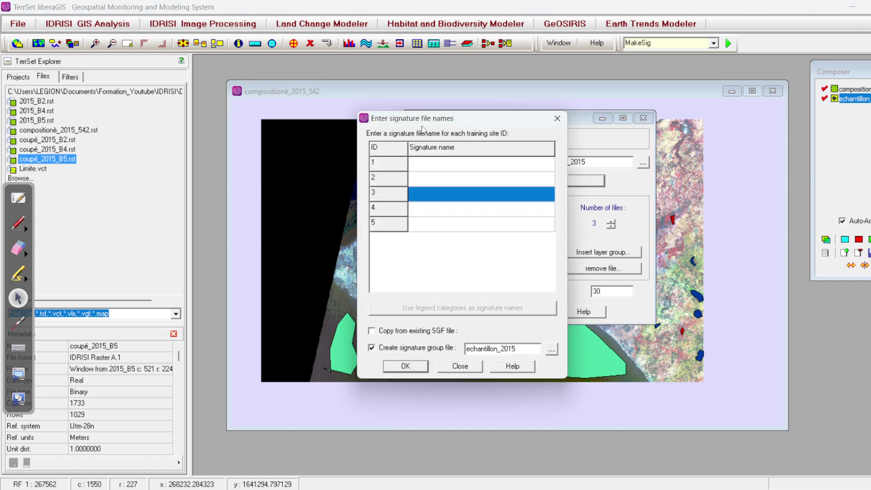
pyautogui.moveTo(428, 125); pyautogui.dragTo(566, 132)
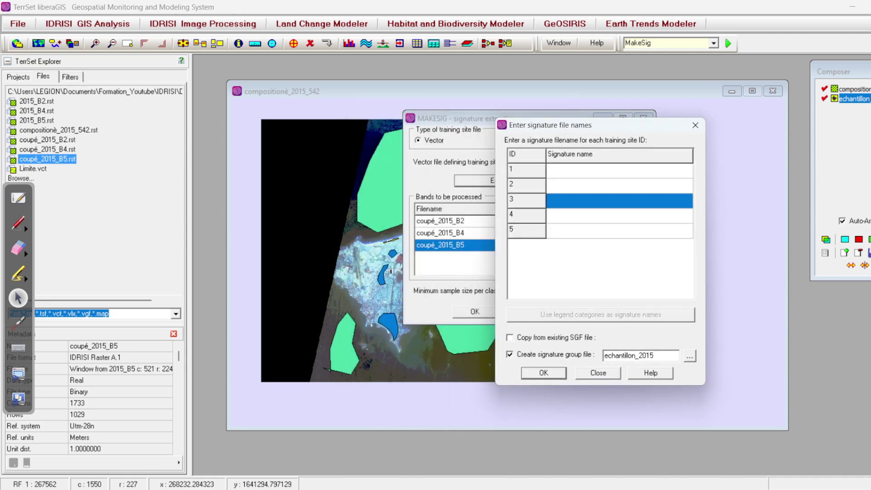
pyautogui.hotkey('alt', 'Tab')
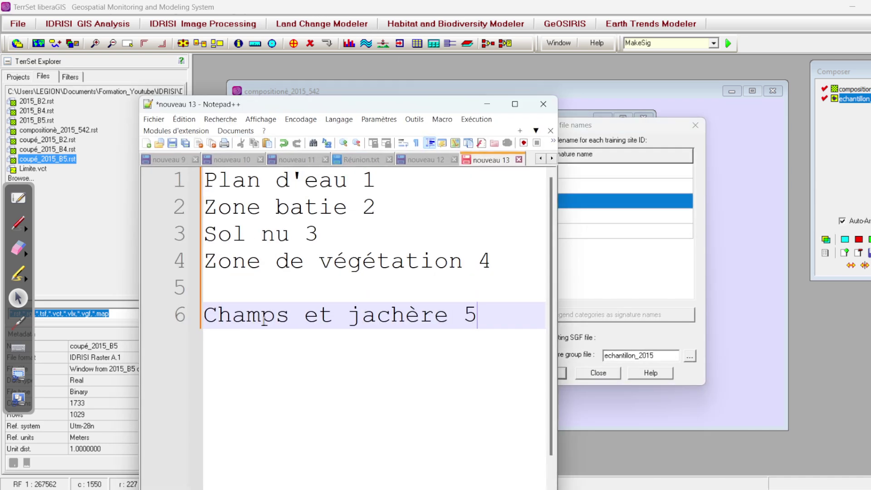
pyautogui.moveTo(425, 107); pyautogui.dragTo(322, 93)
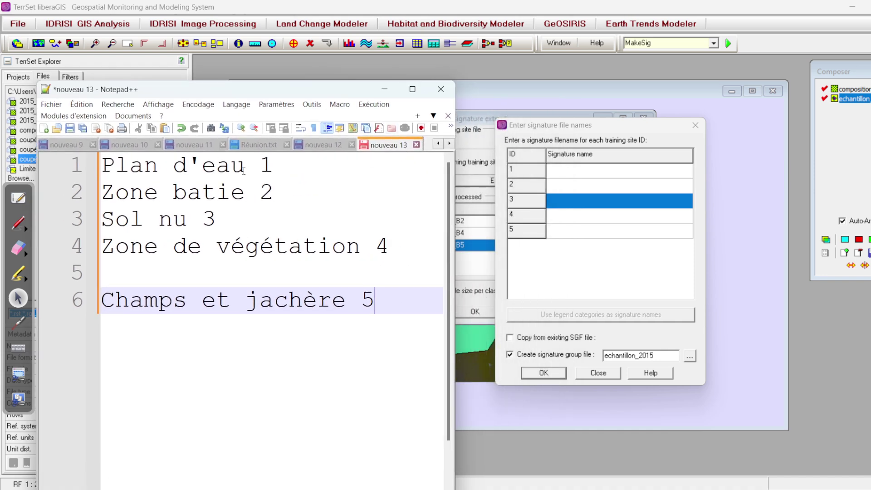
pyautogui.moveTo(246, 167); pyautogui.dragTo(101, 169)
pyautogui.hotkey('ctrl', 'c')
pyautogui.click(559, 172)
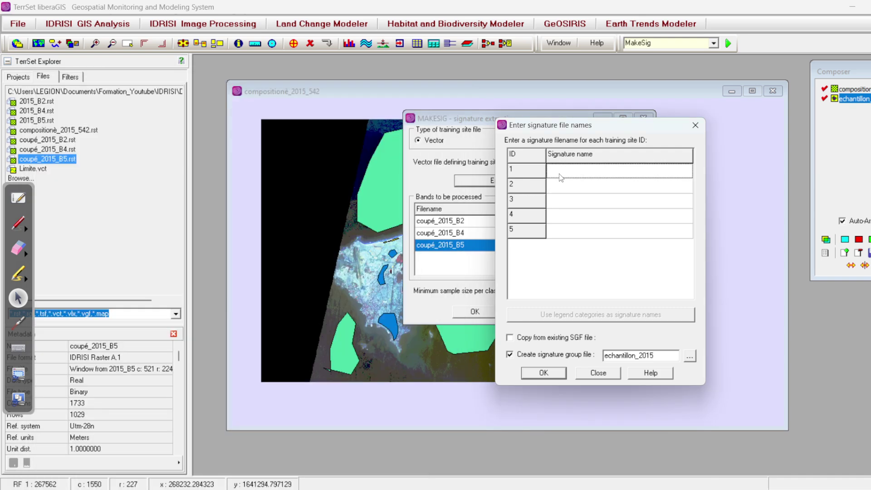
pyautogui.hotkey('ctrl', 'v')
# Enter Zone batie, copied from the Notepad++ class list, as the signature name for training site ID 2.
pyautogui.hotkey('alt', 'Tab')
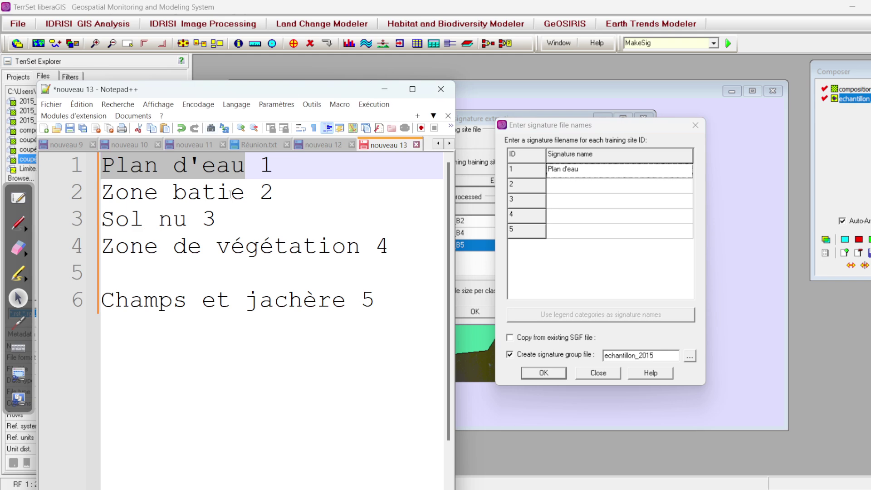
pyautogui.moveTo(245, 193); pyautogui.dragTo(101, 192)
pyautogui.hotkey('ctrl', 'c')
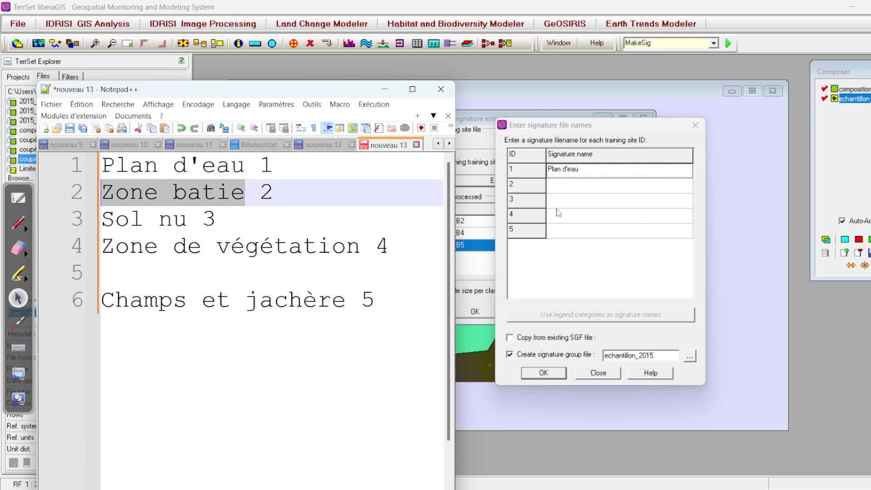
pyautogui.click(567, 187)
pyautogui.hotkey('ctrl', 'v')
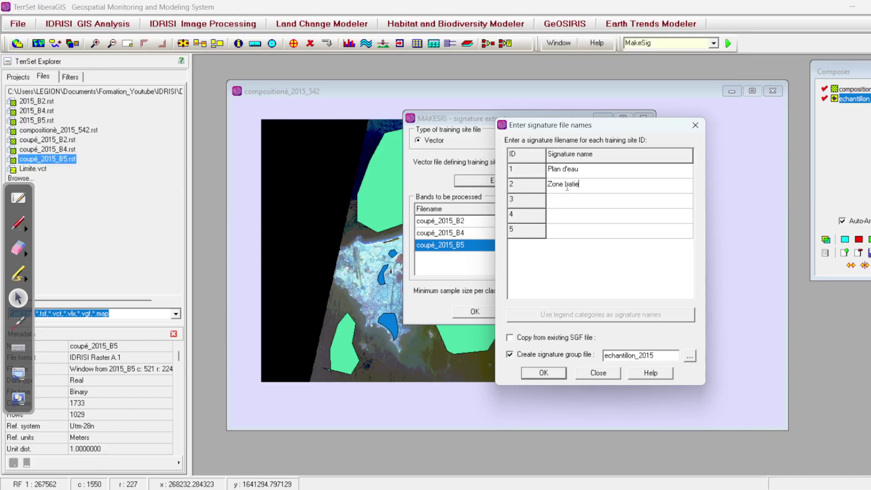
# Copy Sol nu from the class list into training site ID 3 and change the signature name to Sols nus.
pyautogui.hotkey('alt', 'Tab')
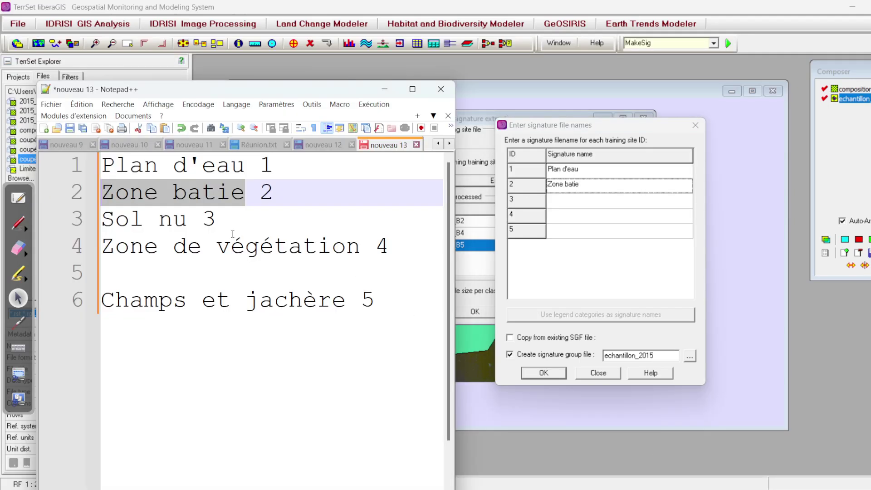
pyautogui.moveTo(188, 220); pyautogui.dragTo(30, 224)
pyautogui.hotkey('ctrl', 'c')
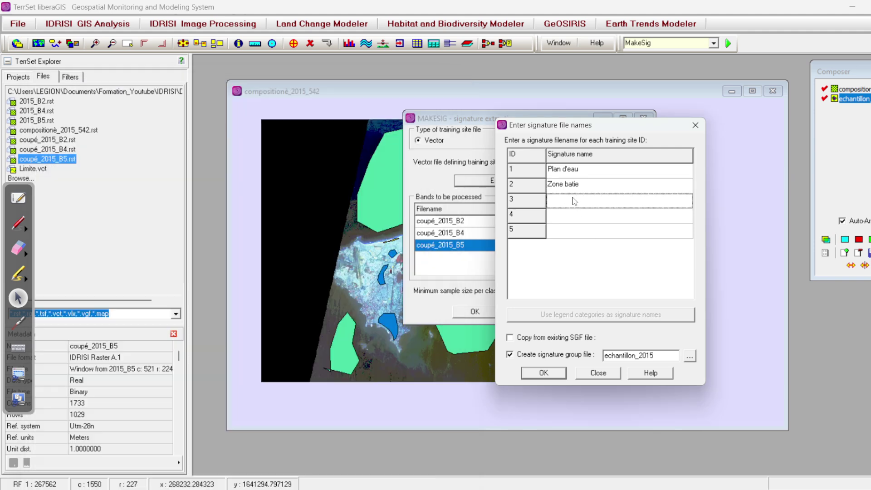
pyautogui.click(574, 199)
pyautogui.hotkey('ctrl', 'v')
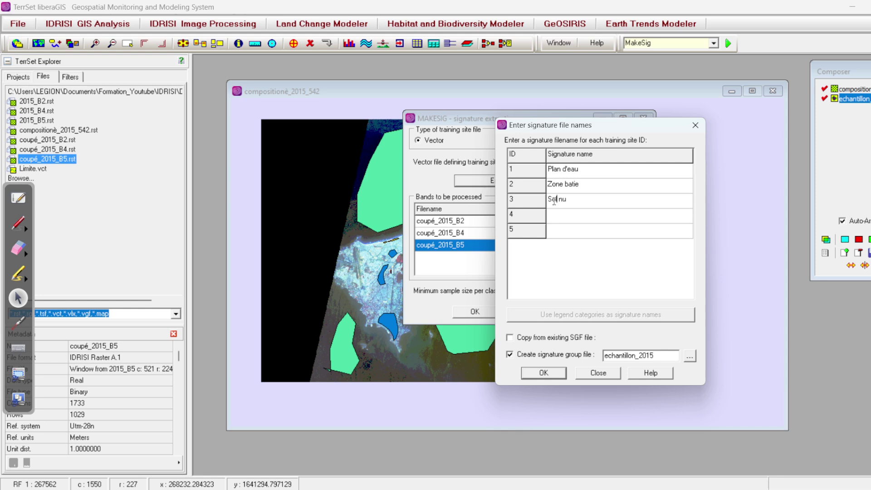
pyautogui.write('s nus')
pyautogui.press('Return')
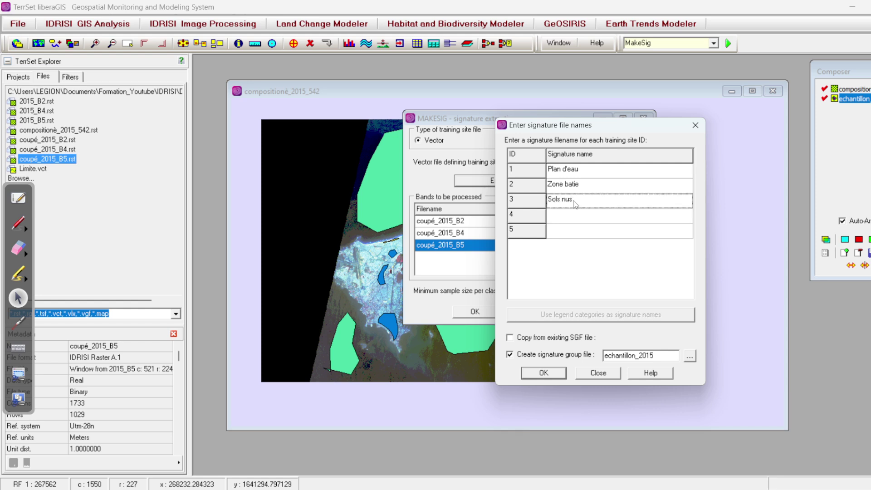
# Enter Zone de végétation, copied from the Notepad++ class list, as the signature name for training site ID 4.
pyautogui.hotkey('alt', 'Tab')
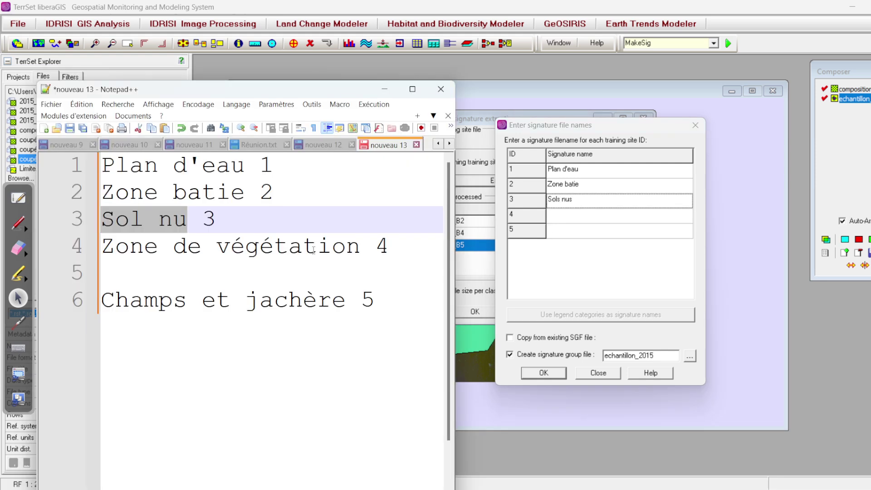
pyautogui.moveTo(360, 245); pyautogui.dragTo(100, 239)
pyautogui.hotkey('ctrl', 'c')
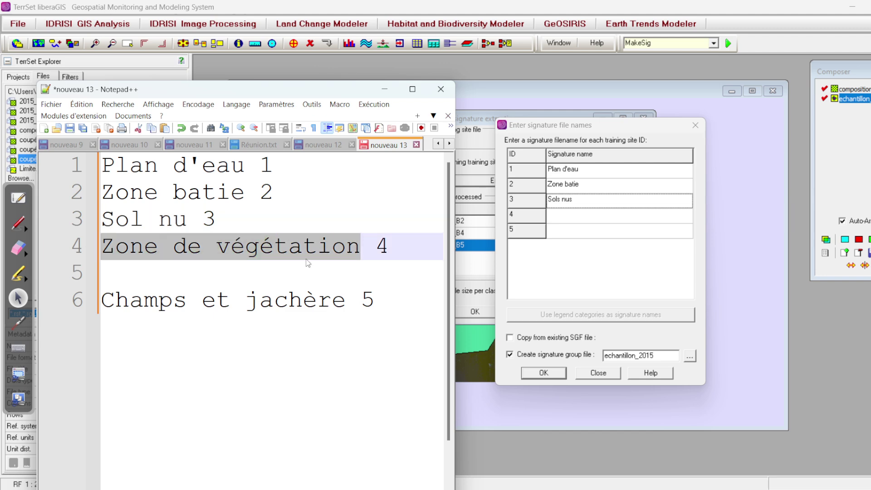
pyautogui.click(571, 219)
pyautogui.click(571, 219)
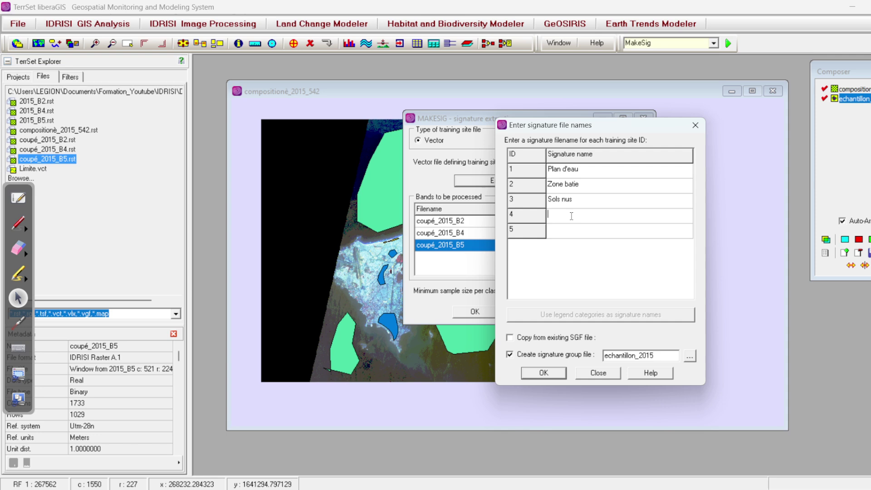
pyautogui.hotkey('ctrl', 'v')
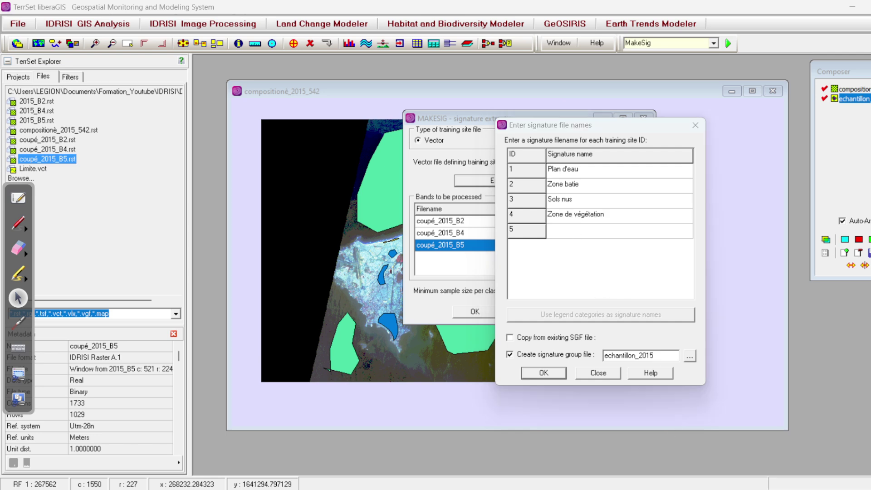
# Name the training site ID 5 signature Champs et jachère from the class list and confirm the signature file names.
pyautogui.hotkey('alt', 'Tab')
pyautogui.moveTo(349, 300); pyautogui.dragTo(101, 301)
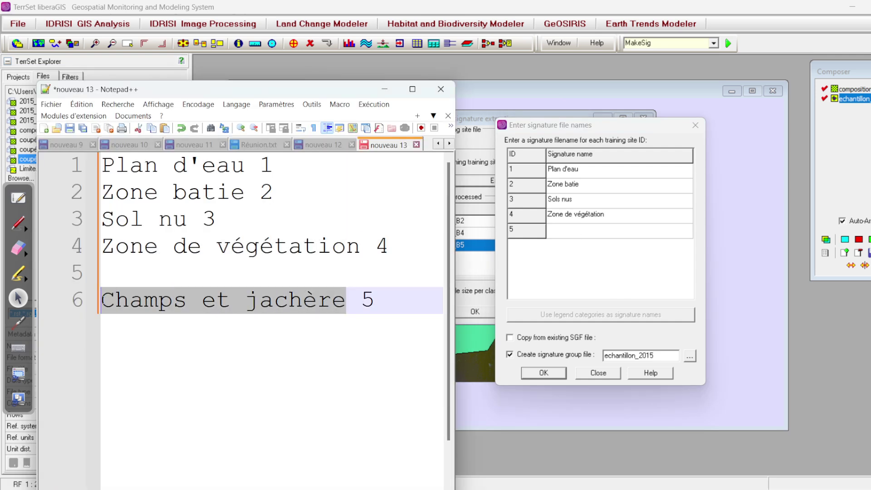
pyautogui.hotkey('alt', 'Tab')
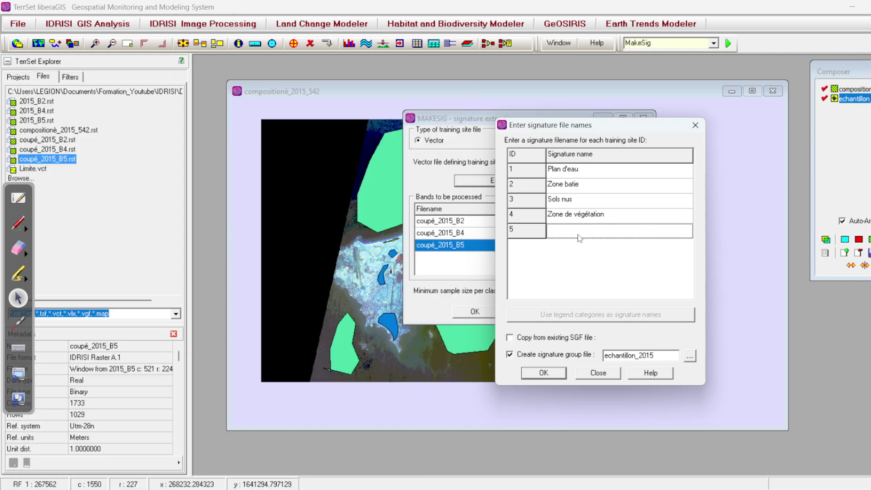
pyautogui.click(576, 232)
pyautogui.write('Champs et jachère')
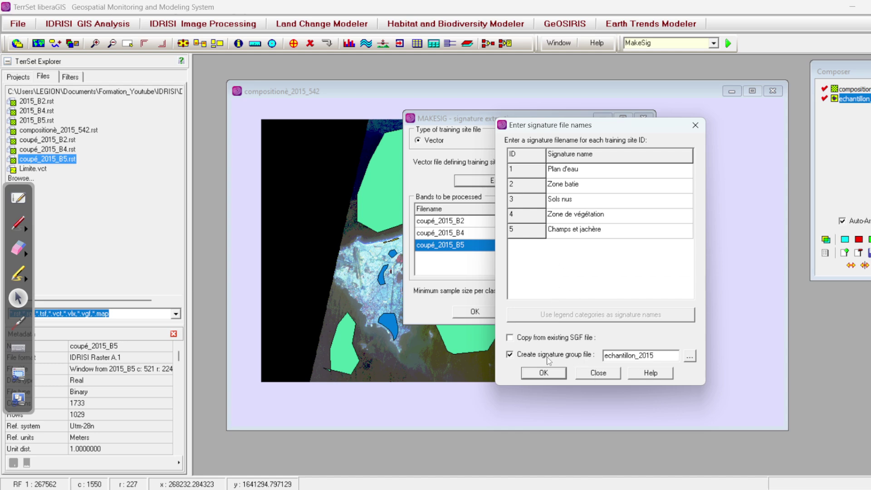
pyautogui.click(544, 372)
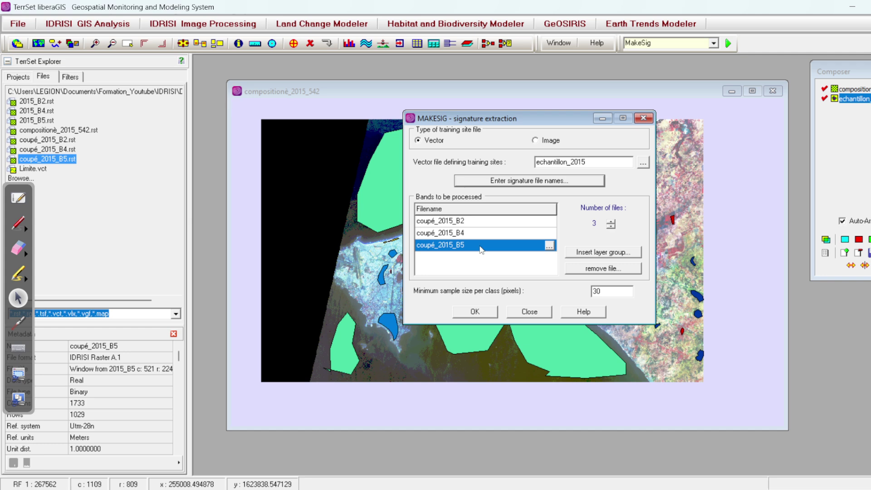
# Run the MakeSig signature extraction on the three clipped 2015 bands and close the module.
pyautogui.click(484, 222)
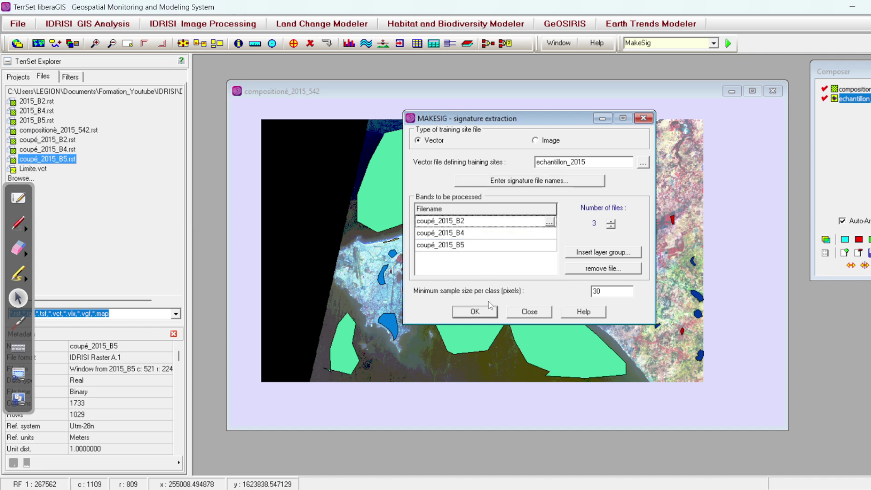
pyautogui.click(482, 311)
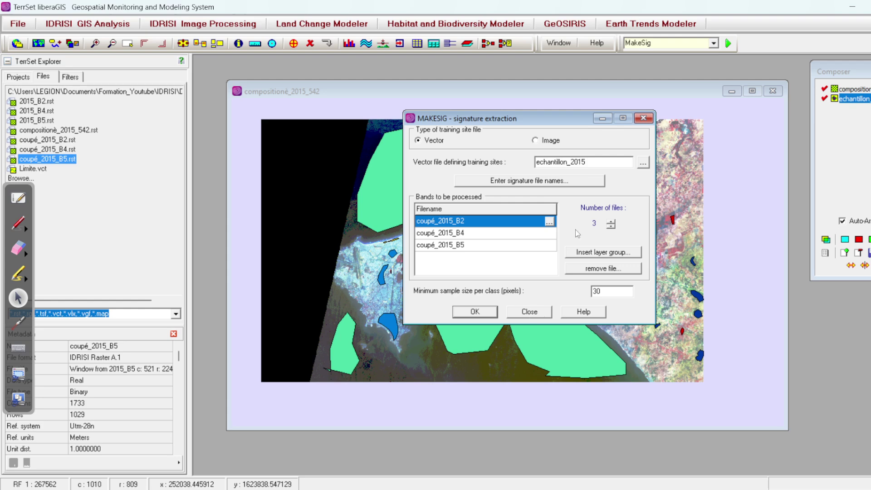
pyautogui.click(643, 118)
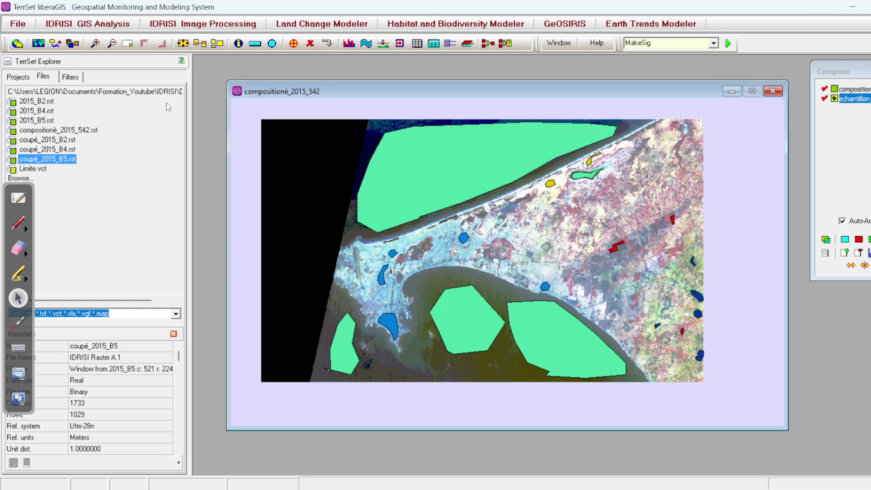
# Refresh the project's file list, check the echantillon_2015 raster and vector files, and expand the makesig.rgf group.
pyautogui.rightClick(56, 93)
pyautogui.click(101, 126)
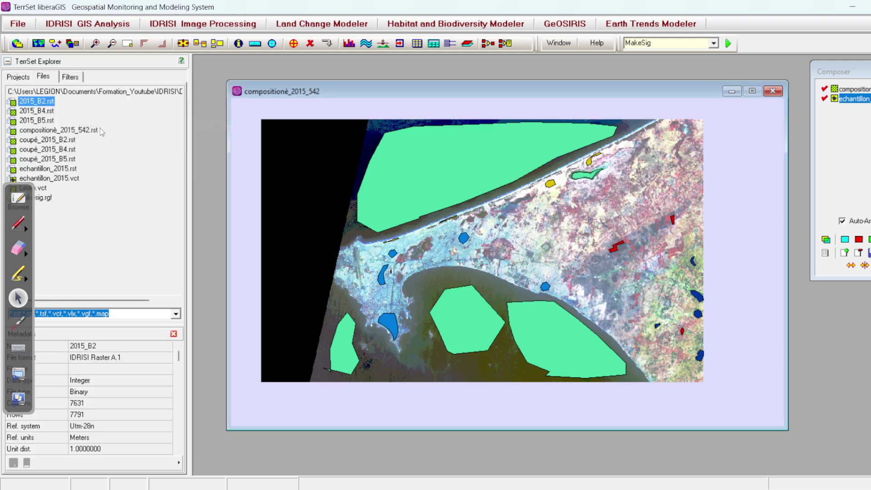
pyautogui.click(8, 180)
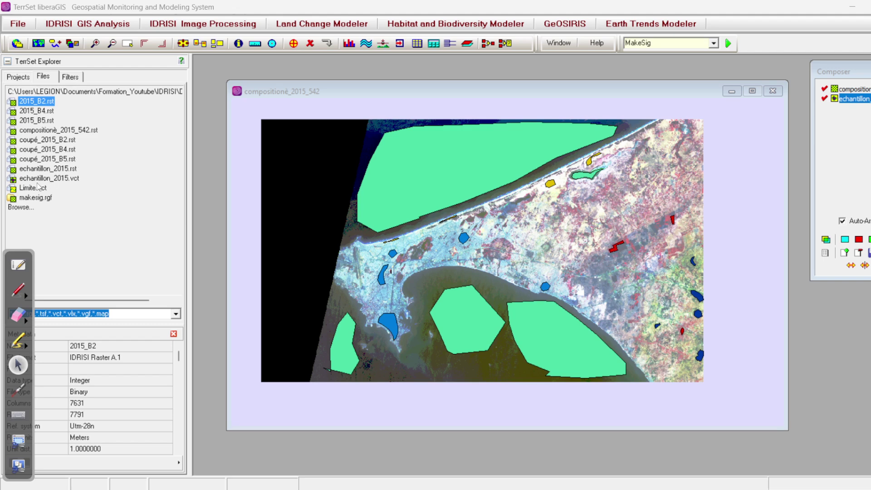
pyautogui.click(67, 170)
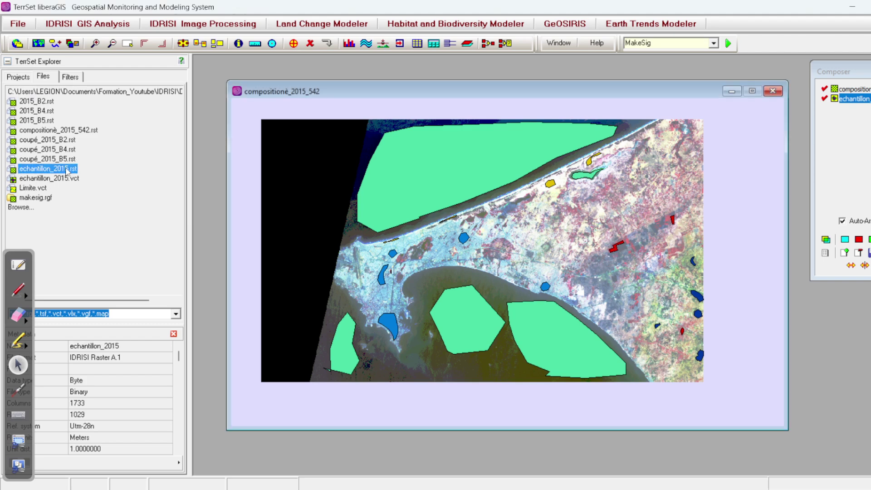
pyautogui.click(53, 180)
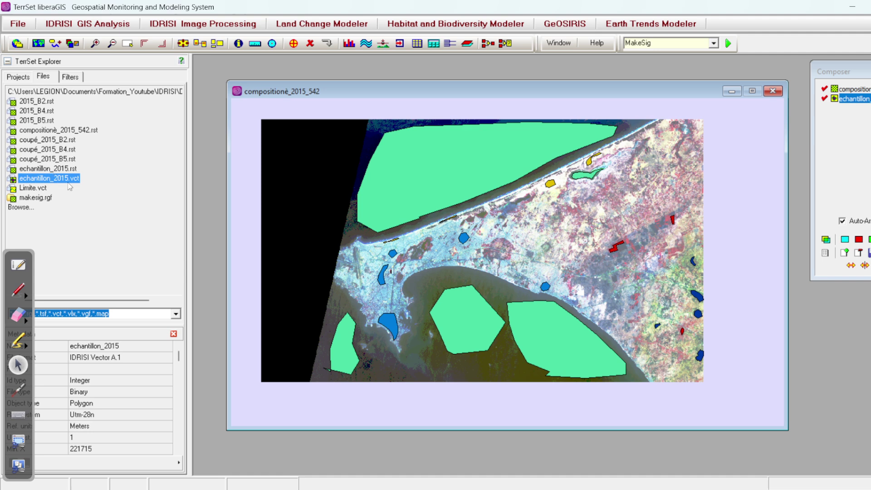
pyautogui.doubleClick(24, 200)
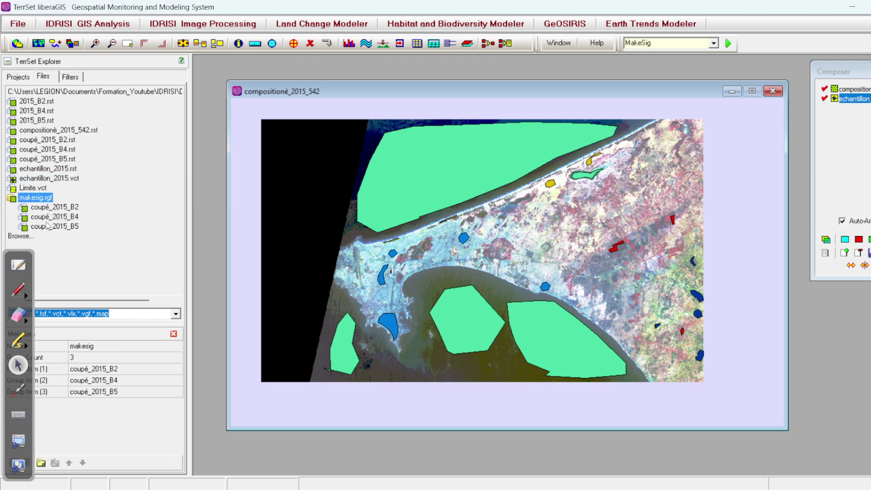
# Display coupé_2015_B2 from the makesig group, examine its pixel values up close, and close the map.
pyautogui.doubleClick(63, 208)
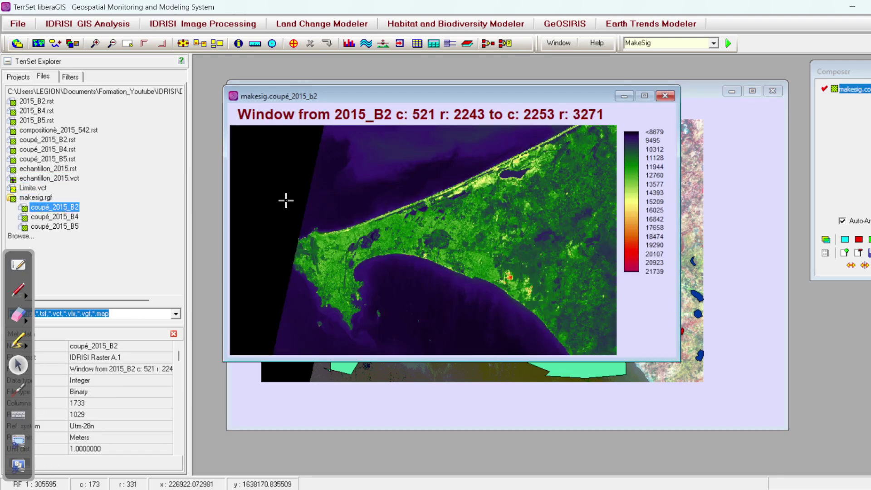
pyautogui.scroll(4, 454, 245)
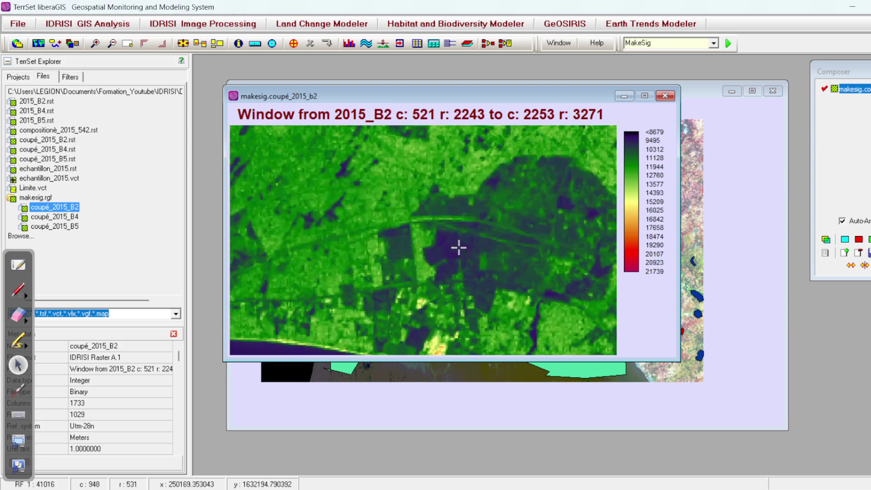
pyautogui.scroll(-1, 459, 247)
pyautogui.scroll(-2, 505, 248)
pyautogui.scroll(4, 502, 247)
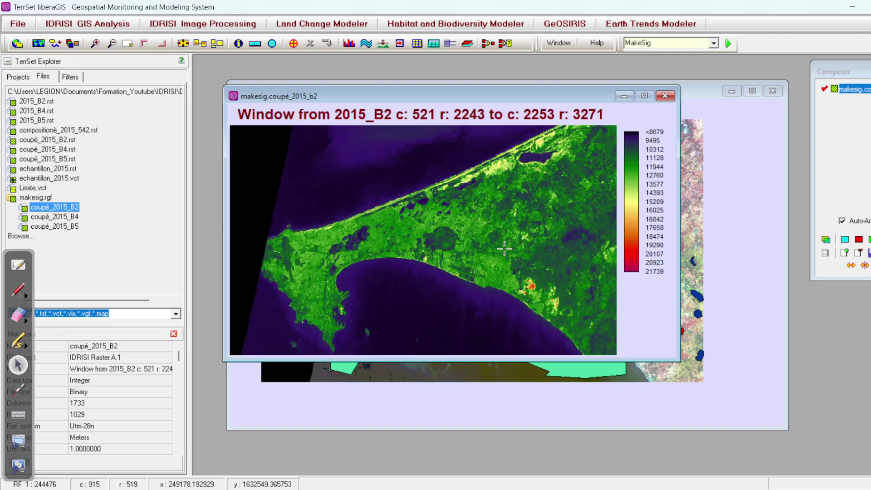
pyautogui.scroll(4, 408, 266)
pyautogui.click(317, 194)
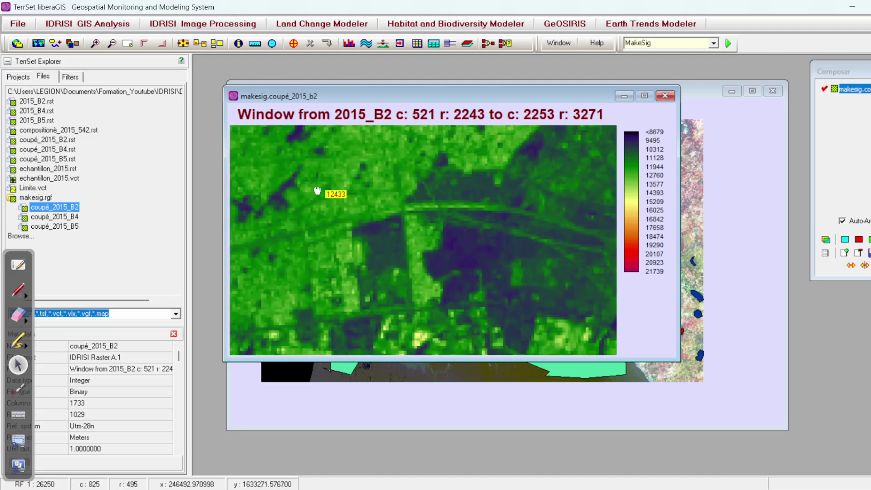
pyautogui.click(325, 227)
pyautogui.scroll(2, 424, 171)
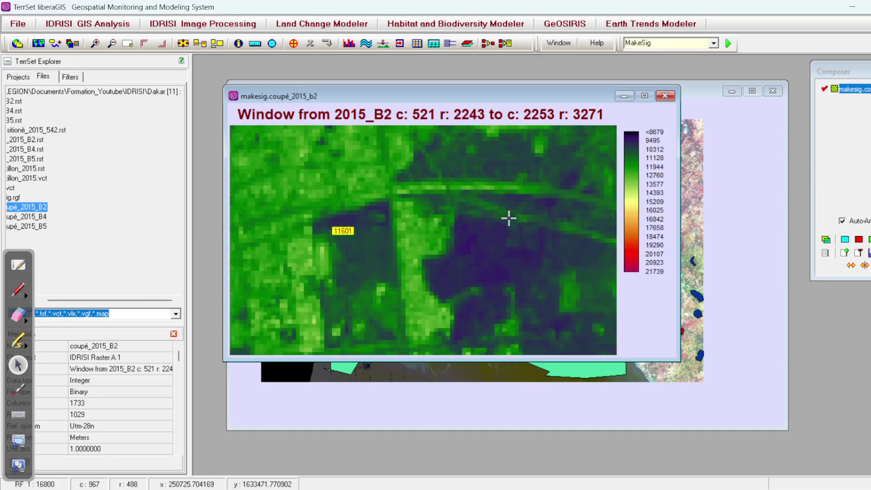
pyautogui.click(665, 96)
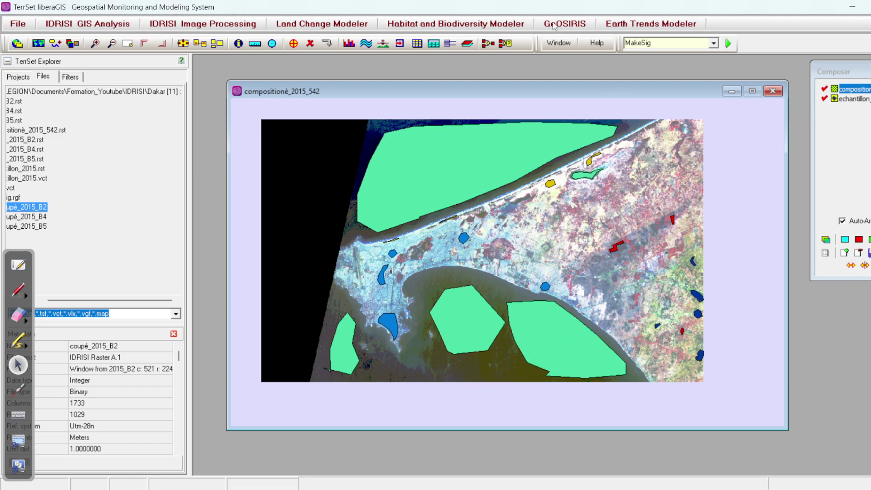
# Launch the MAXLIKE hard classifier for maximum likelihood classification and reposition its dialog over the composite map.
pyautogui.click(205, 23)
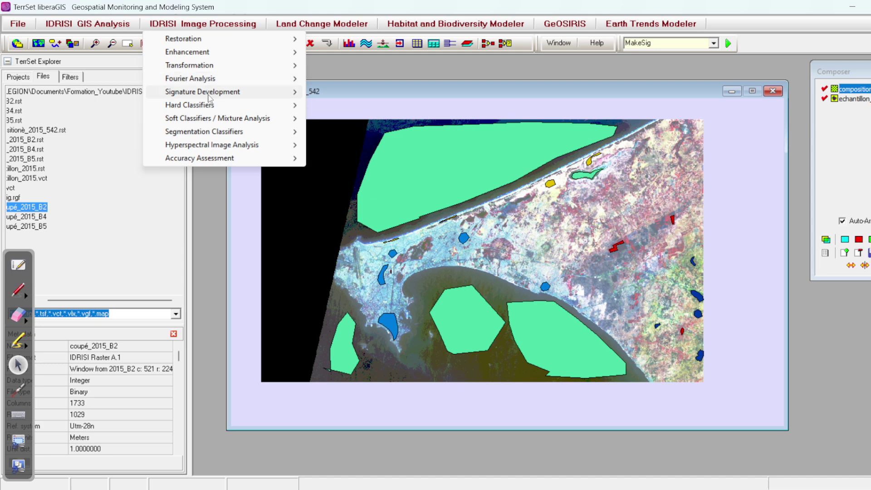
pyautogui.moveTo(217, 106)
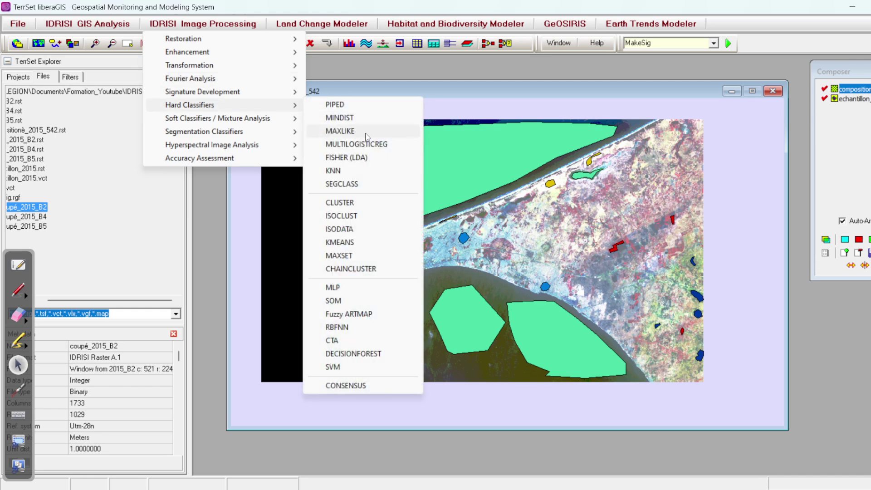
pyautogui.click(361, 132)
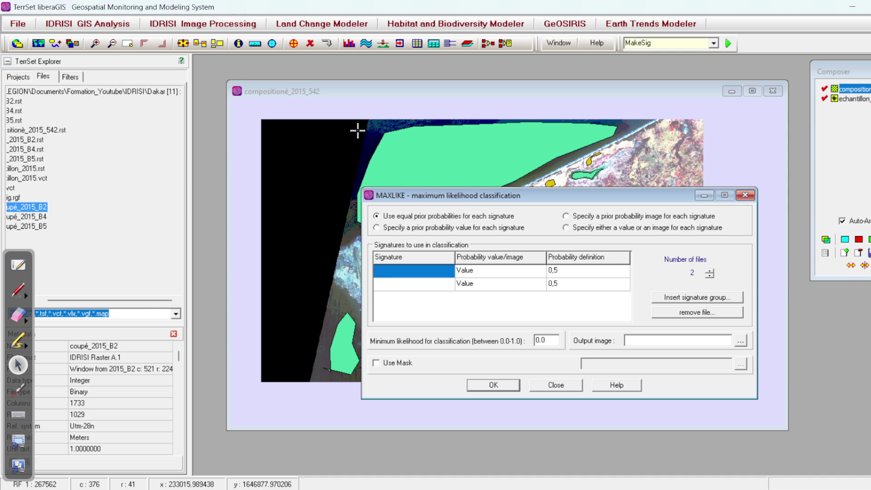
pyautogui.moveTo(536, 197); pyautogui.dragTo(495, 99)
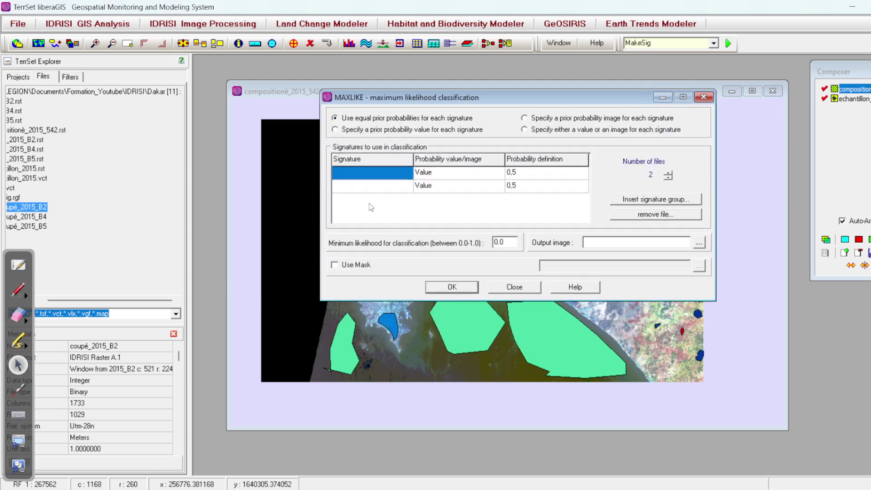
# Insert the echantillon_2015 signature group into the MAXLIKE classification with equal prior probabilities and check the listed land-cover signatures.
pyautogui.click(671, 173)
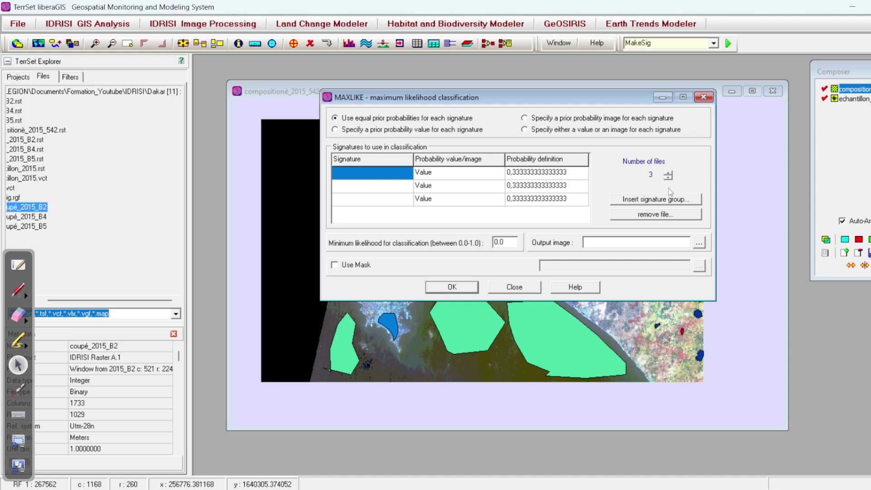
pyautogui.click(646, 201)
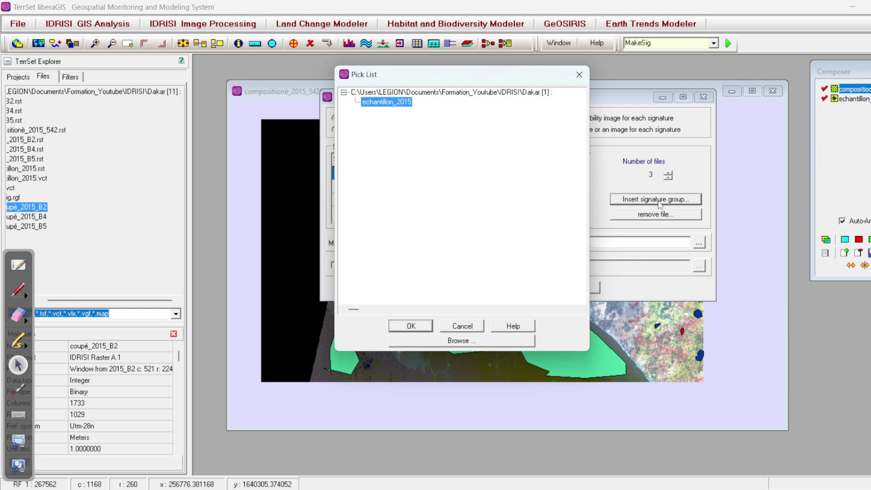
pyautogui.click(411, 327)
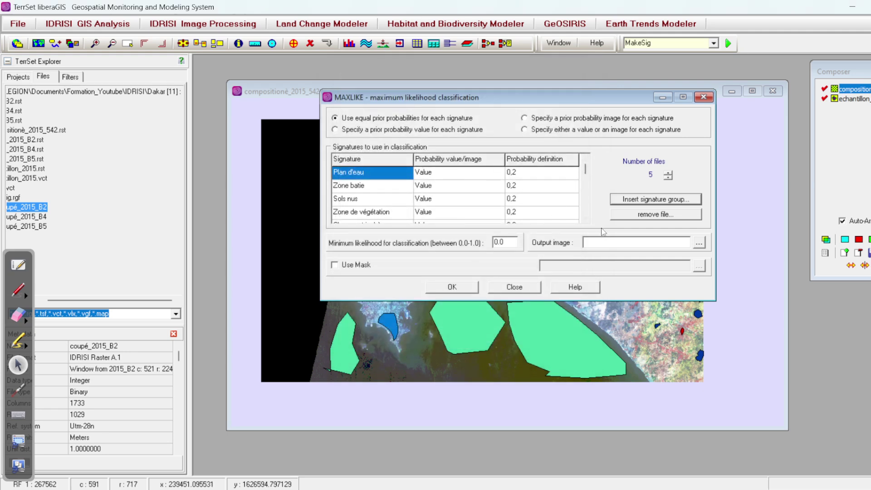
pyautogui.moveTo(586, 172)
pyautogui.mouseDown()
pyautogui.moveTo(588, 224)
pyautogui.moveTo(585, 168)
pyautogui.mouseUp()
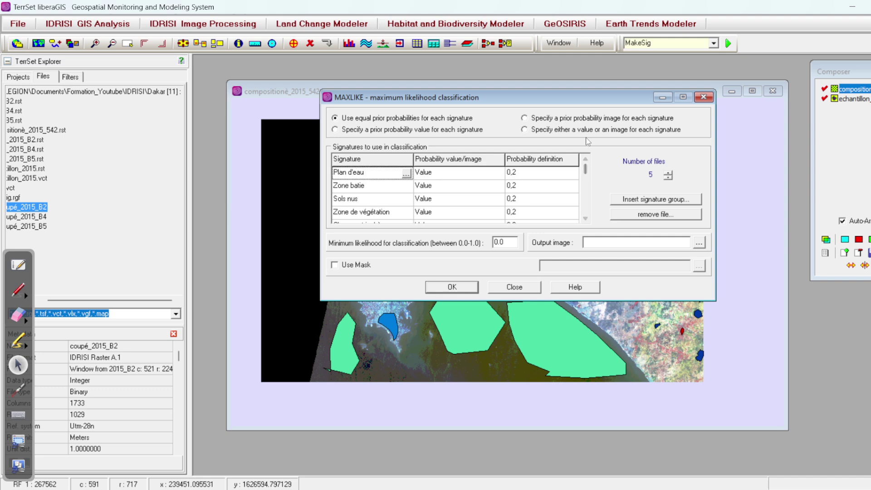
pyautogui.scroll(-2, 555, 184)
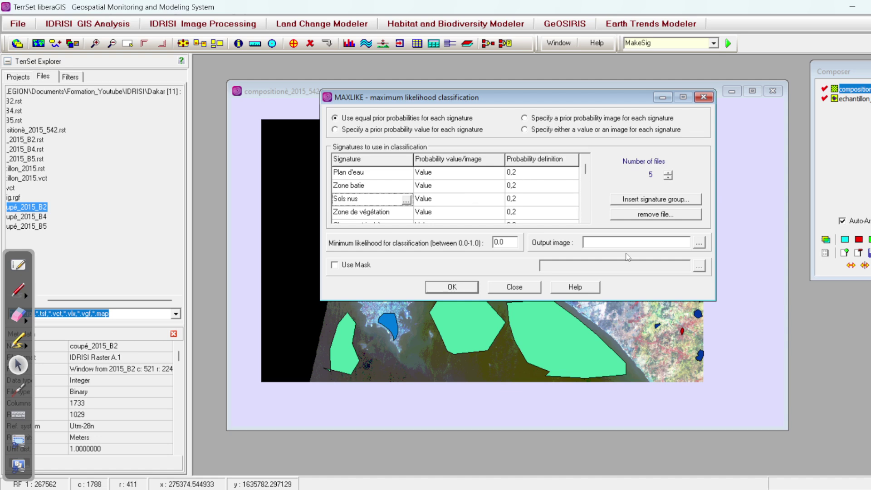
# Name the output image classification_2015 in the Dakar project folder and run the maximum likelihood classification.
pyautogui.click(699, 243)
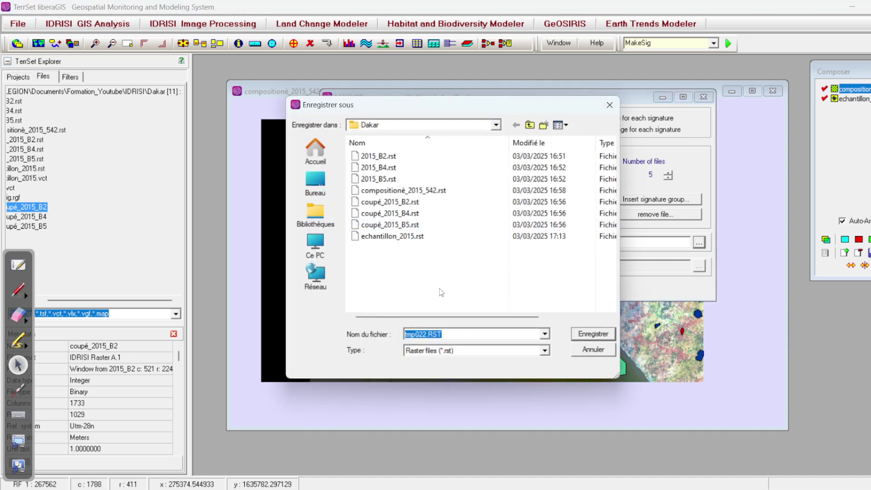
pyautogui.write('classification_2015')
pyautogui.press('Return')
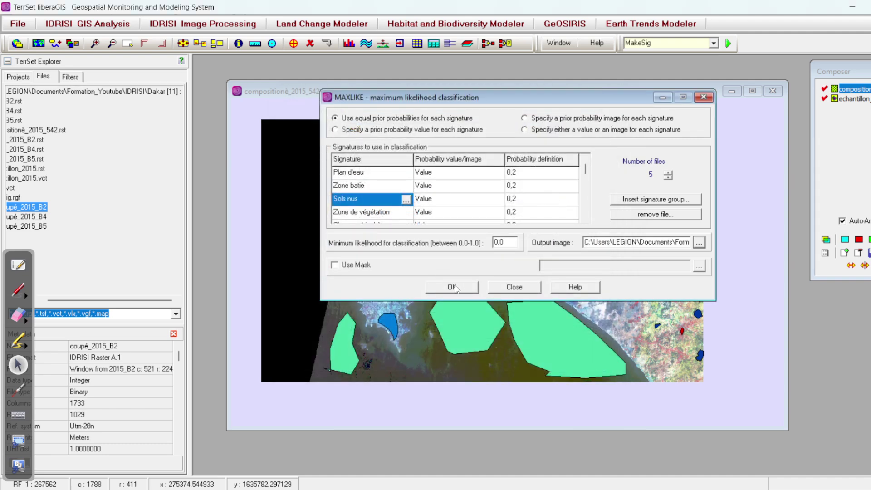
pyautogui.click(456, 288)
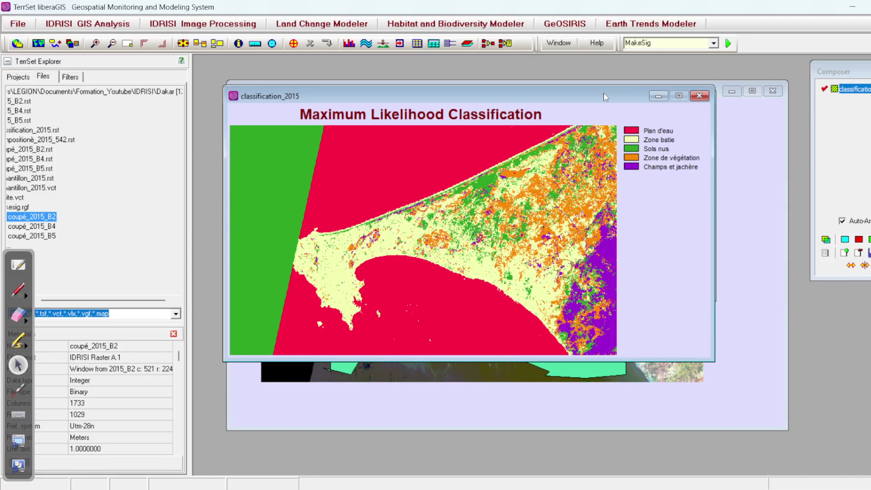
# Reposition the classification_2015 map, close the composite map behind it, and enlarge the classification map window.
pyautogui.moveTo(606, 97); pyautogui.dragTo(604, 93)
pyautogui.click(773, 91)
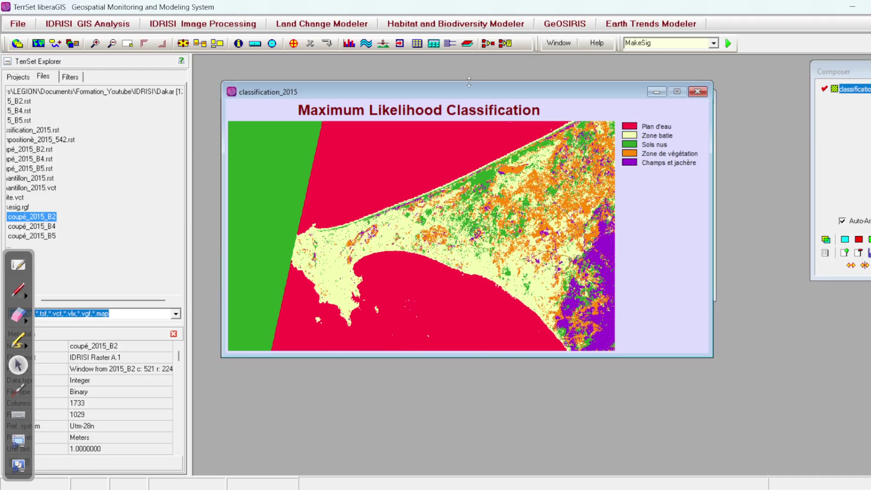
pyautogui.click(162, 43)
pyautogui.scroll(2, 391, 271)
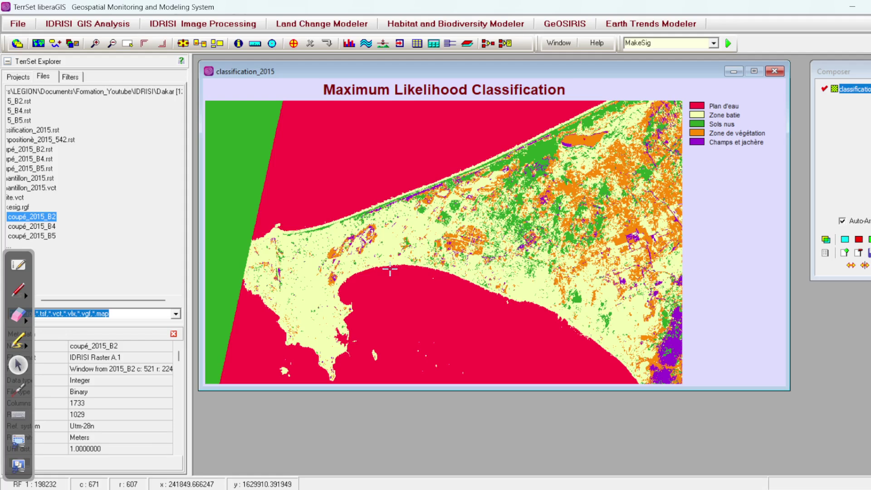
# Highlight individual land-cover classes from the legend, including Plan d'eau, and examine their extent on the classification_2015 map.
pyautogui.click(701, 117)
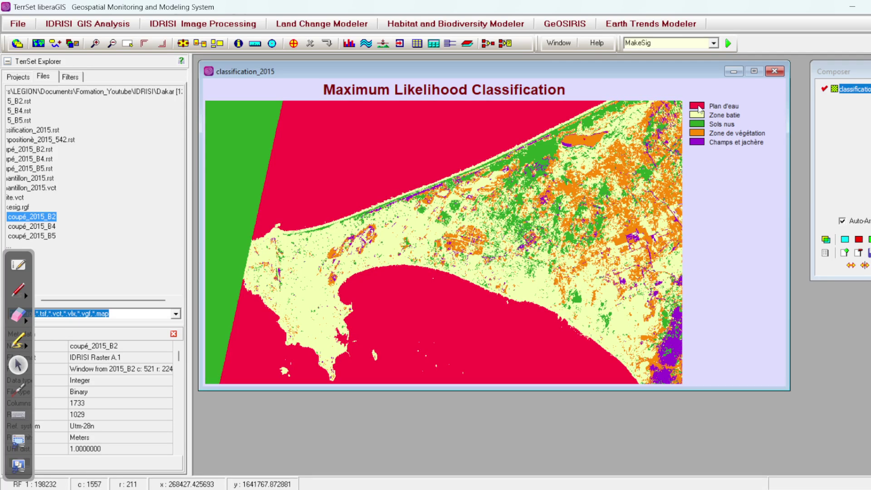
pyautogui.click(701, 108)
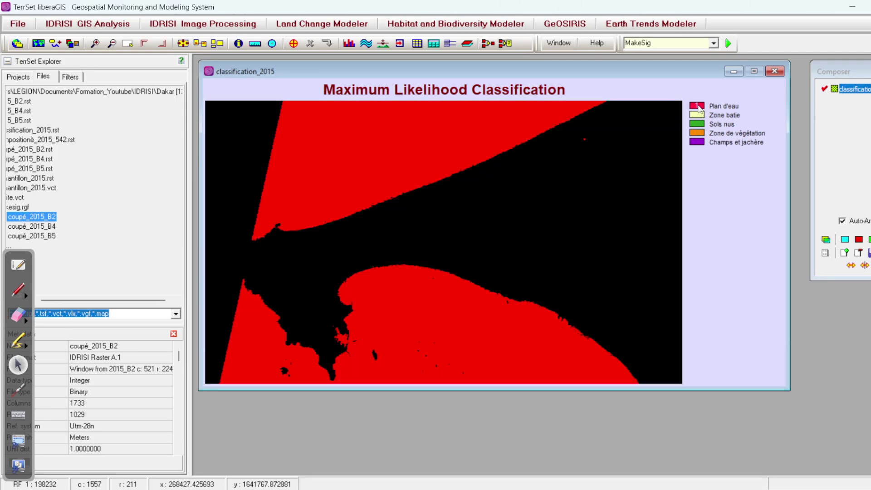
pyautogui.click(699, 141)
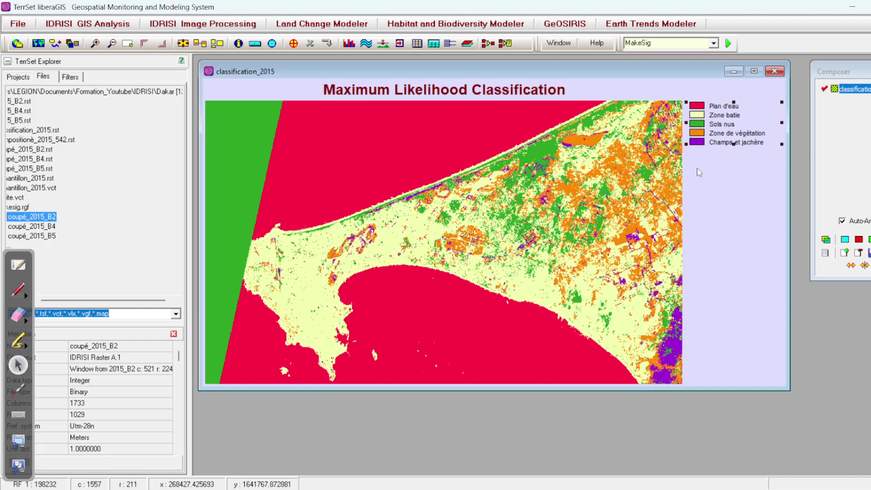
pyautogui.click(700, 133)
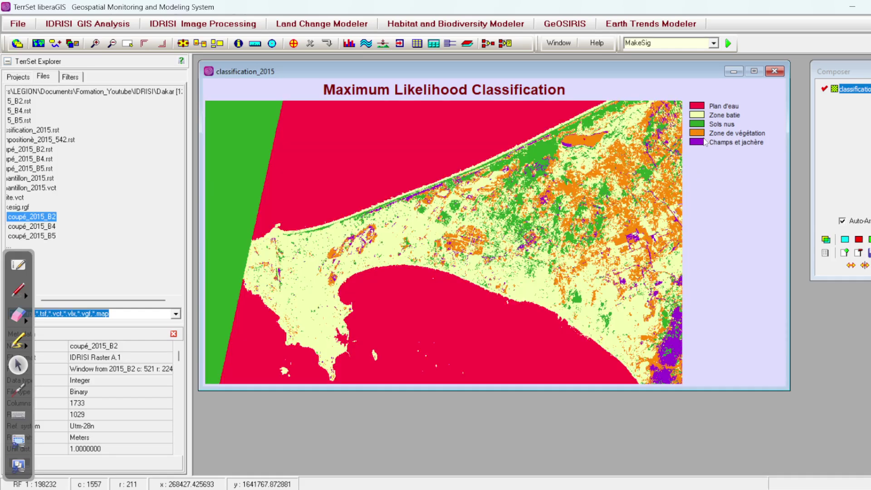
pyautogui.click(698, 142)
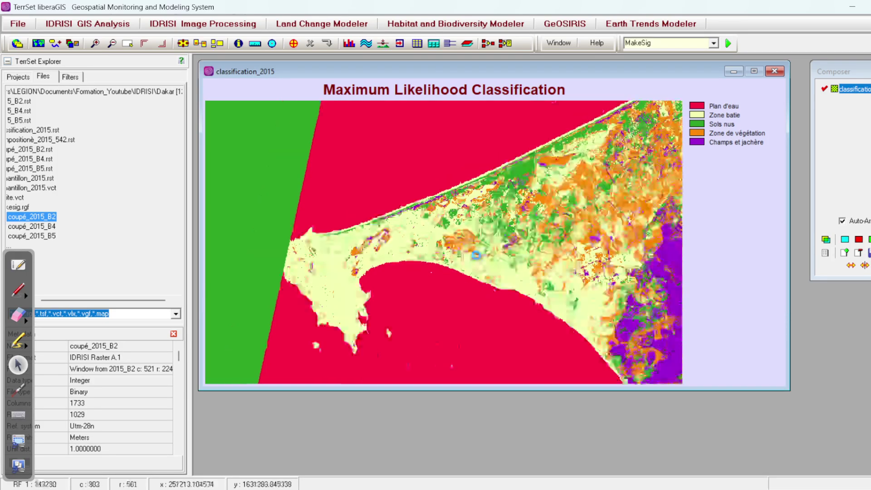
pyautogui.scroll(-3, 479, 240)
pyautogui.scroll(3, 563, 255)
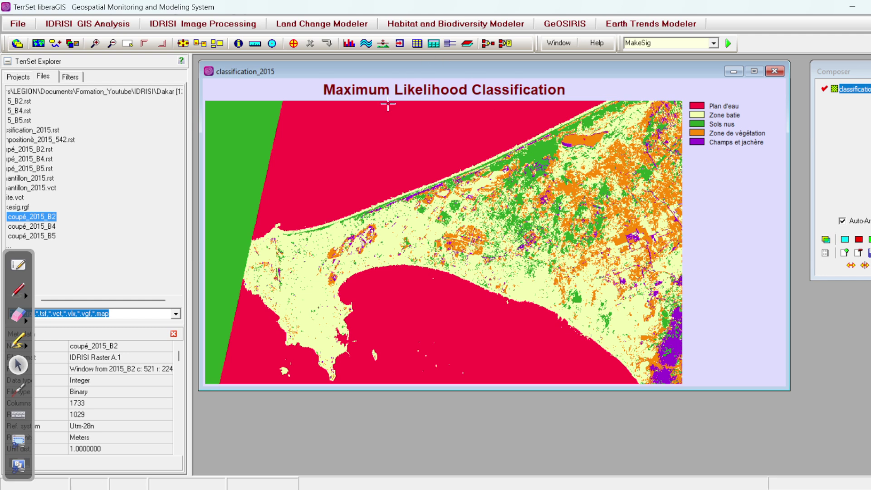
# Launch the ERRMAT accuracy assessment and set classification_2015 as the ground truth image.
pyautogui.click(176, 27)
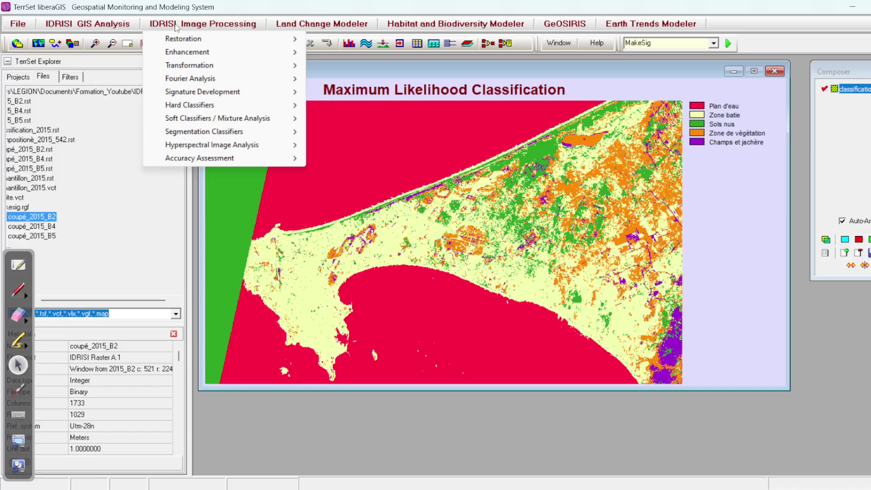
pyautogui.moveTo(214, 161)
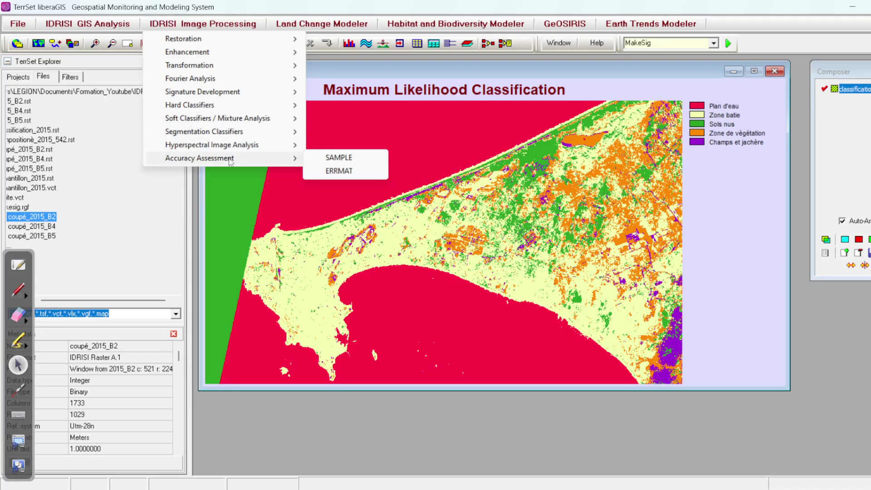
pyautogui.click(351, 170)
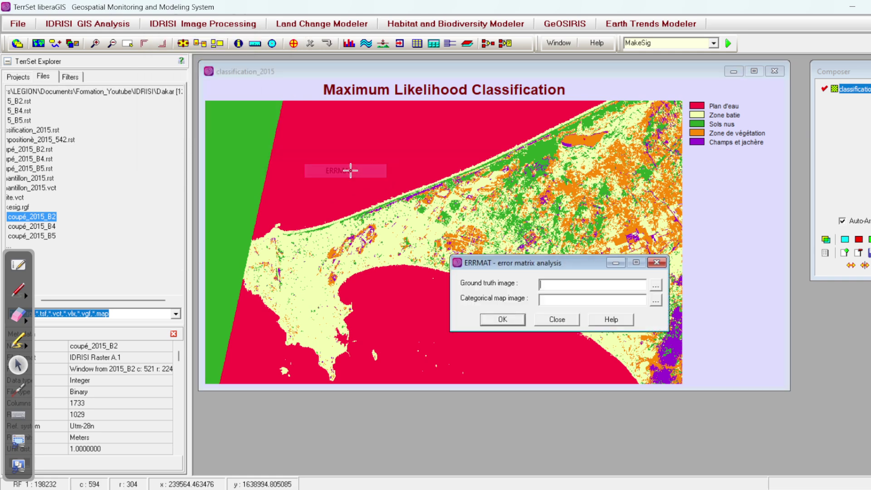
pyautogui.click(659, 288)
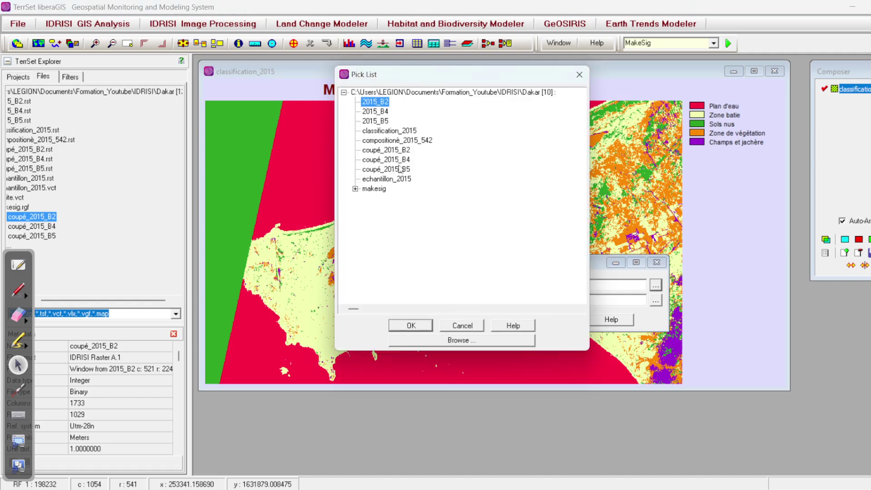
pyautogui.click(396, 131)
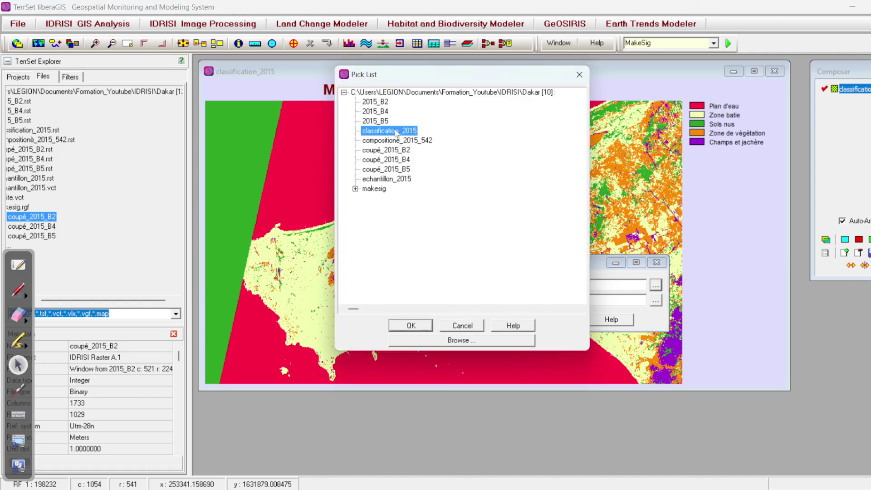
pyautogui.click(410, 325)
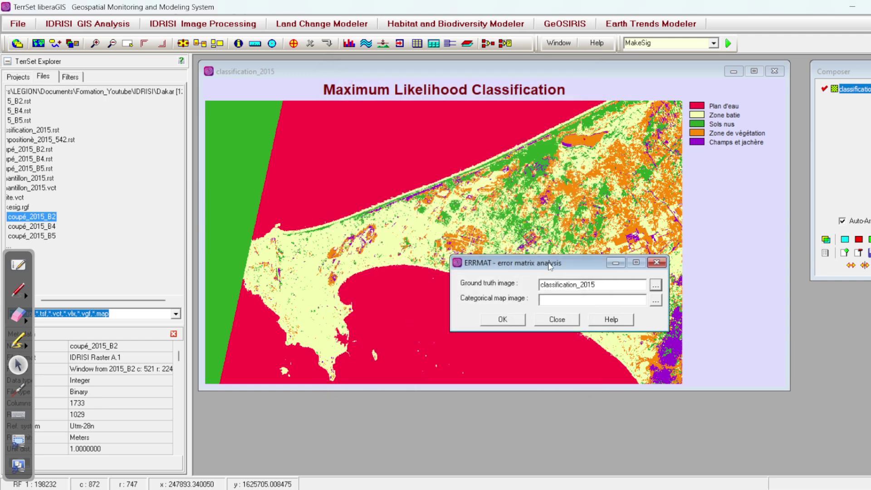
# Set echantillon_2015 as the categorical map image in ERRMAT and run the error matrix analysis.
pyautogui.moveTo(549, 266); pyautogui.dragTo(390, 194)
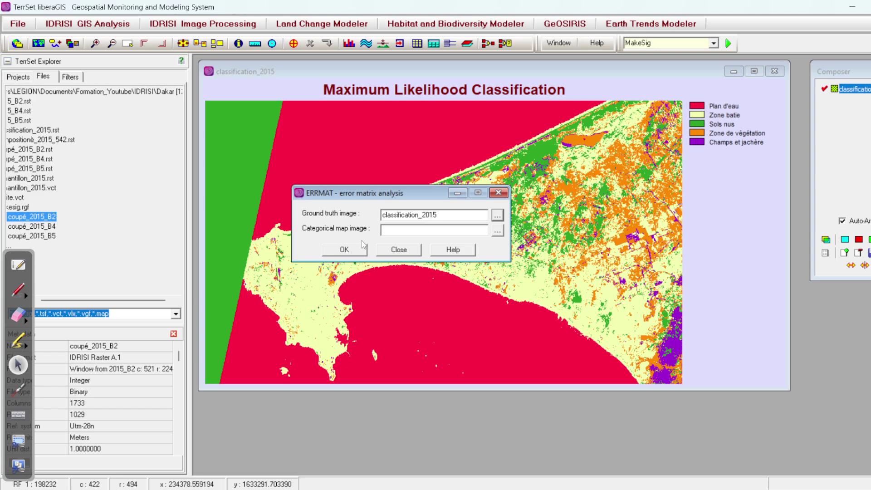
pyautogui.click(498, 231)
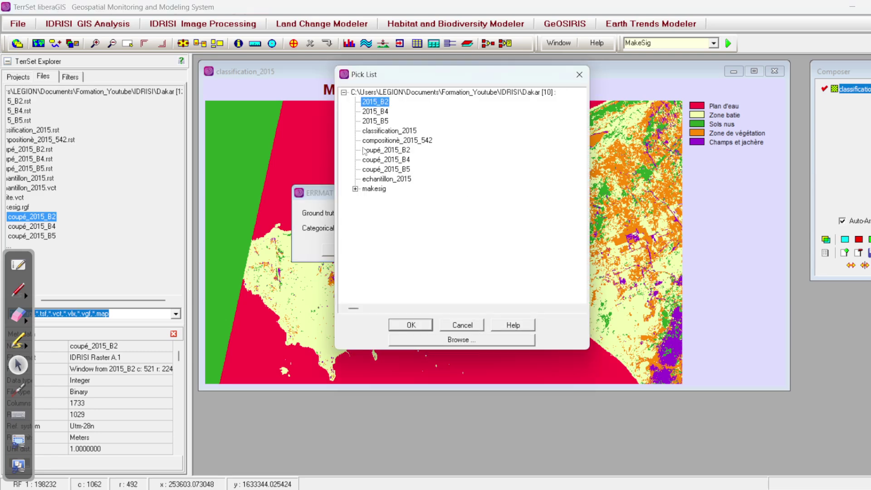
pyautogui.click(378, 180)
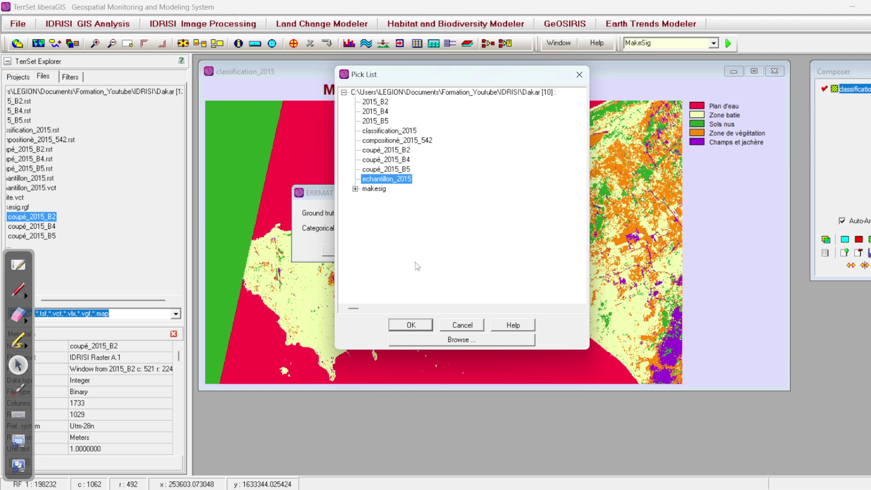
pyautogui.click(411, 325)
pyautogui.click(345, 250)
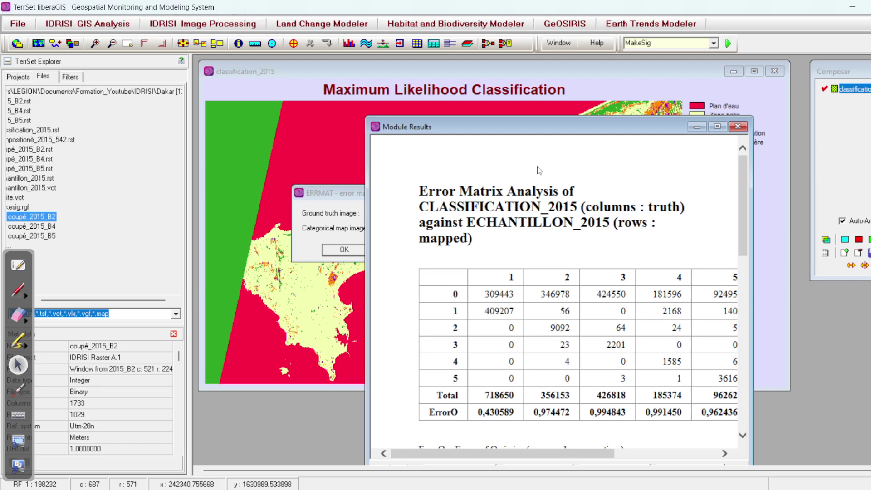
# Reposition the error matrix results window and maximize it so the whole table fits.
pyautogui.moveTo(545, 119); pyautogui.dragTo(403, 61)
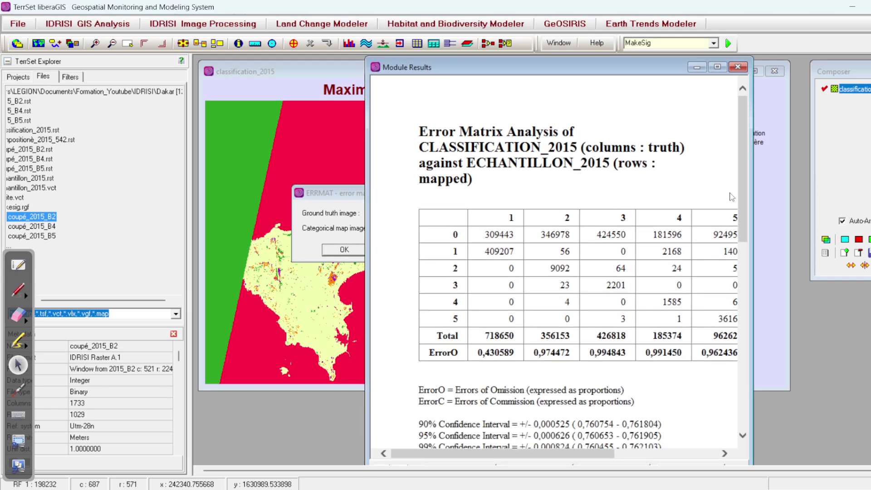
pyautogui.click(755, 193)
pyautogui.click(704, 429)
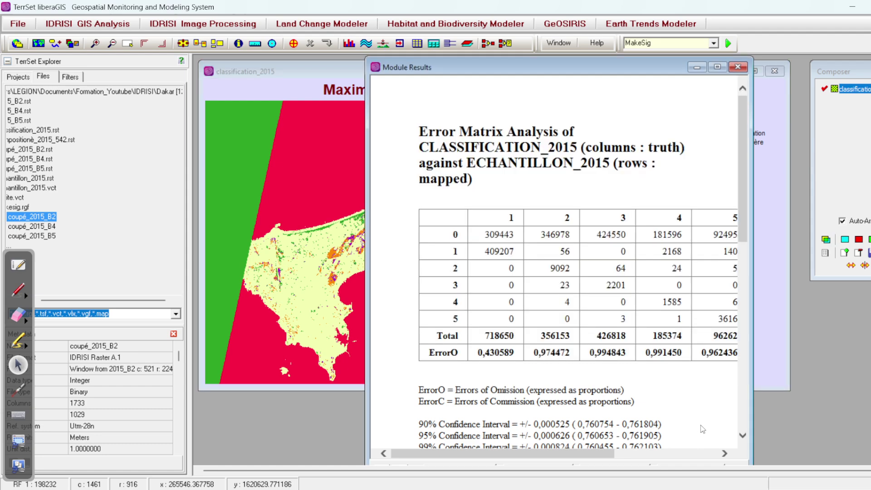
pyautogui.moveTo(450, 67); pyautogui.dragTo(324, 57)
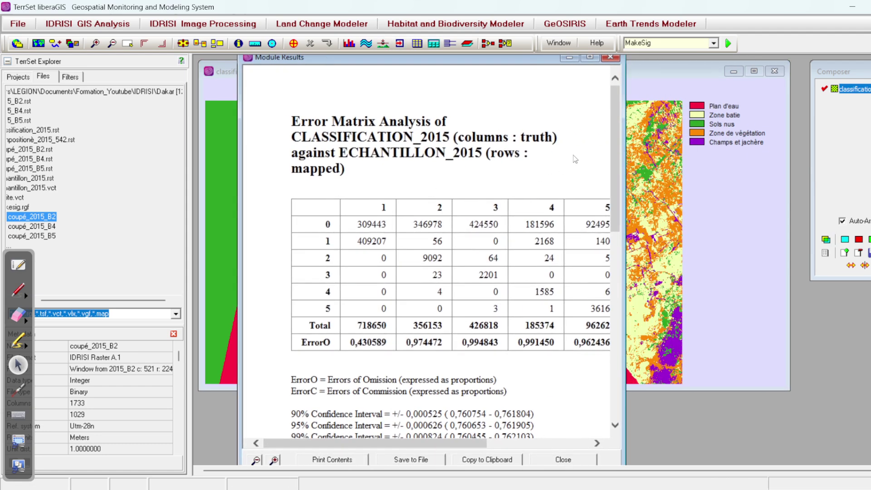
pyautogui.click(590, 58)
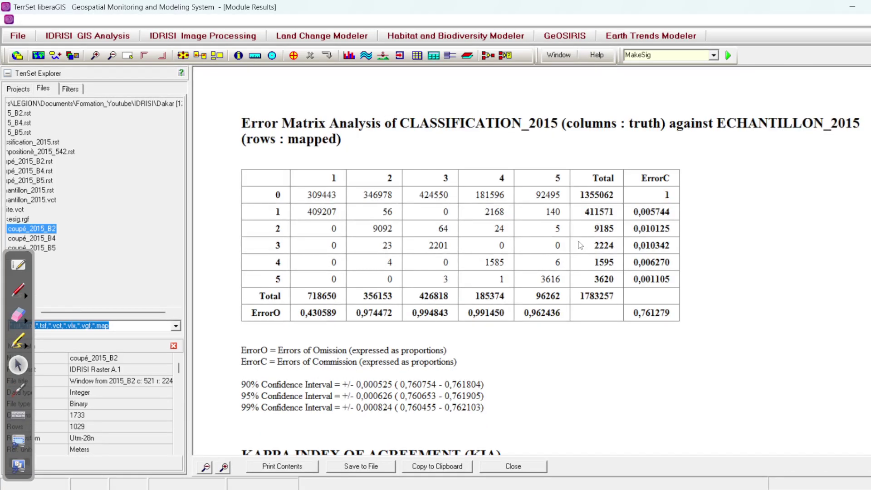
# Examine the error matrix, the per-category Kappa index tables and the overall Kappa value of the 2015 classification.
pyautogui.scroll(-5, 244, 379)
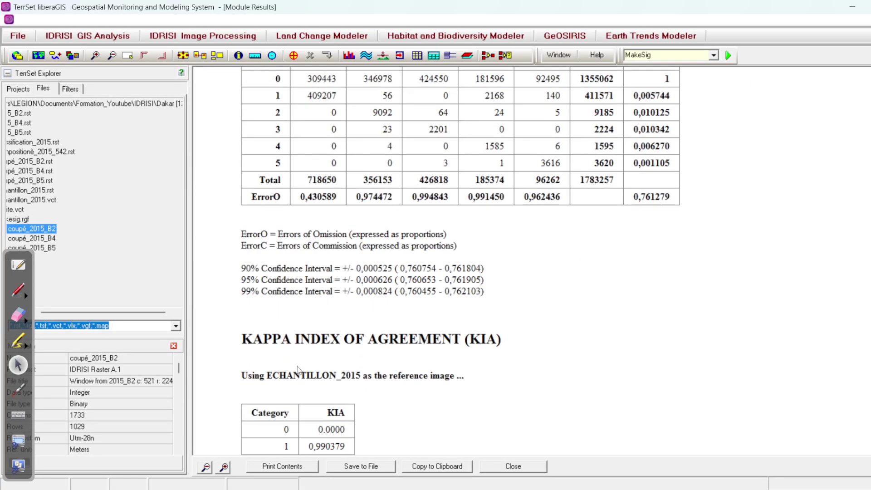
pyautogui.scroll(-3, 297, 366)
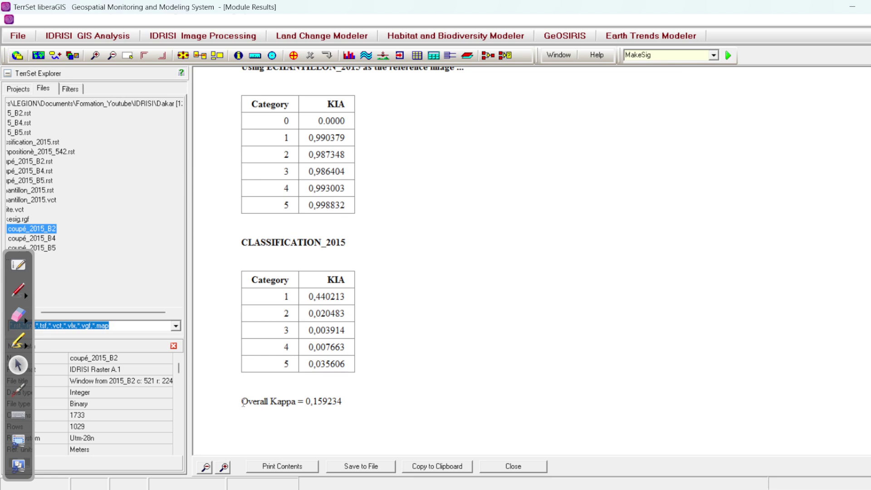
pyautogui.doubleClick(308, 401)
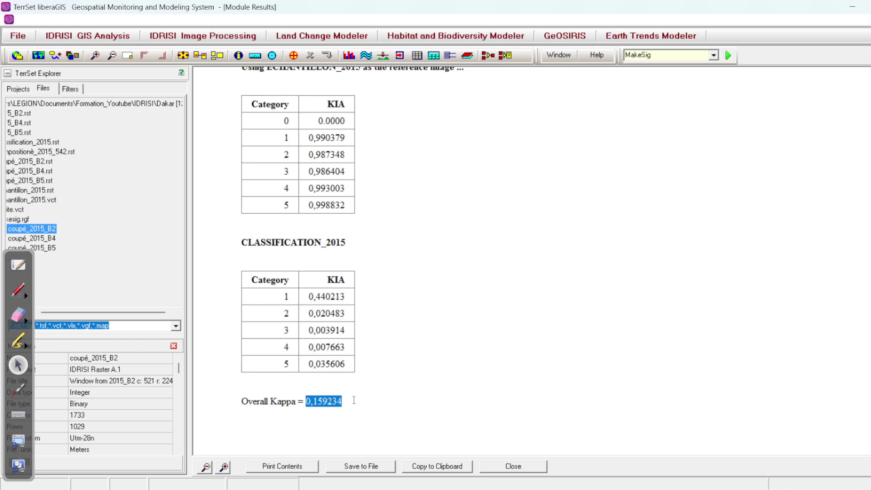
pyautogui.scroll(10, 361, 391)
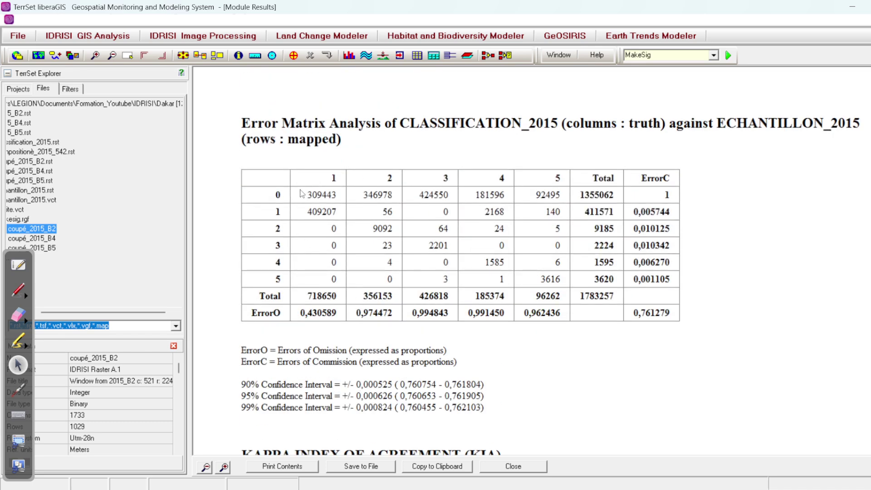
pyautogui.moveTo(306, 196); pyautogui.dragTo(503, 317)
pyautogui.click(353, 235)
pyautogui.scroll(-3, 391, 319)
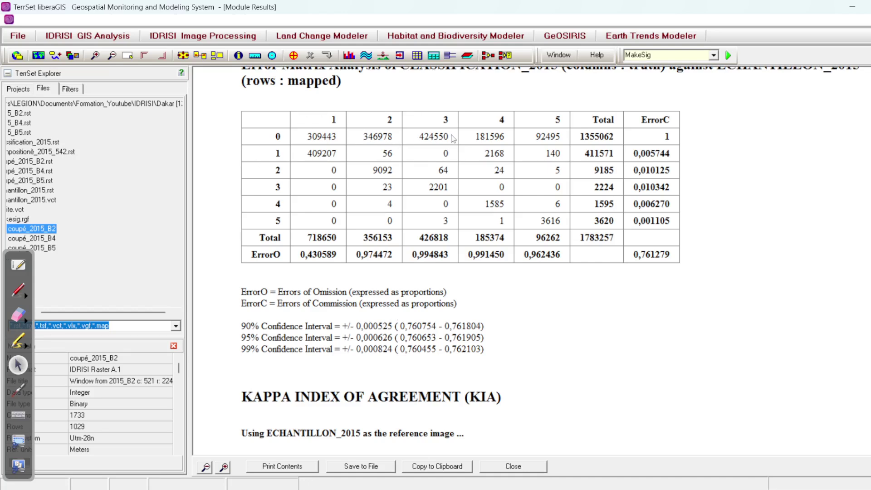
# Compare the error matrix category numbers with the numbered land-cover class list in the Notepad++ notes.
pyautogui.moveTo(345, 119); pyautogui.dragTo(421, 135)
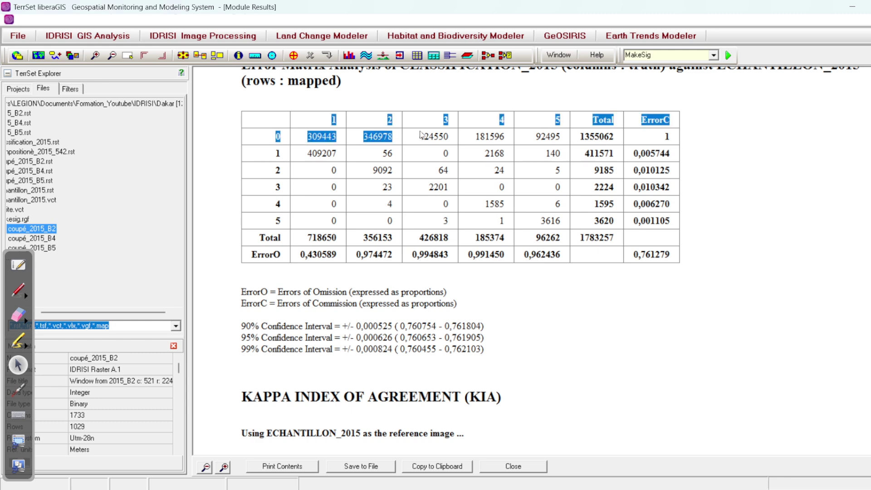
pyautogui.click(382, 130)
pyautogui.hotkey('alt', 'Tab')
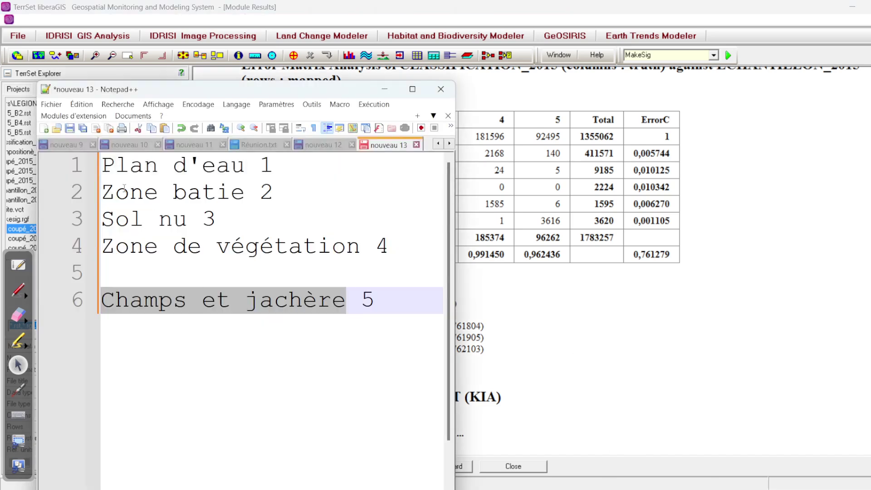
pyautogui.moveTo(103, 167); pyautogui.dragTo(377, 302)
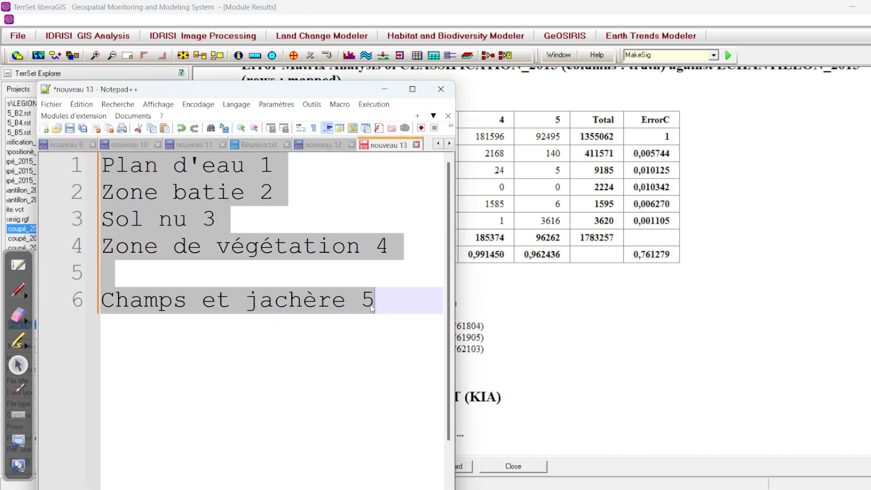
pyautogui.click(389, 90)
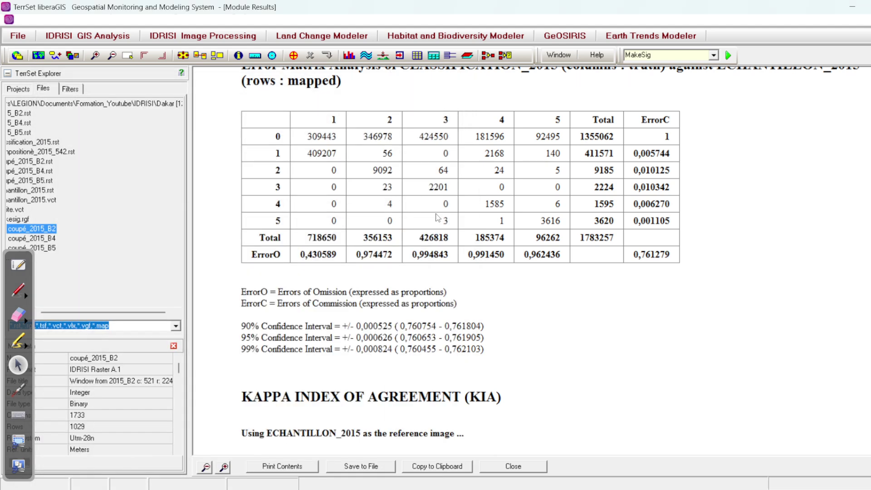
# Review the whole error matrix and the Kappa tables once more and close the accuracy results.
pyautogui.scroll(2, 456, 316)
pyautogui.moveTo(237, 176); pyautogui.dragTo(676, 317)
pyautogui.scroll(-5, 641, 383)
pyautogui.scroll(-2, 642, 383)
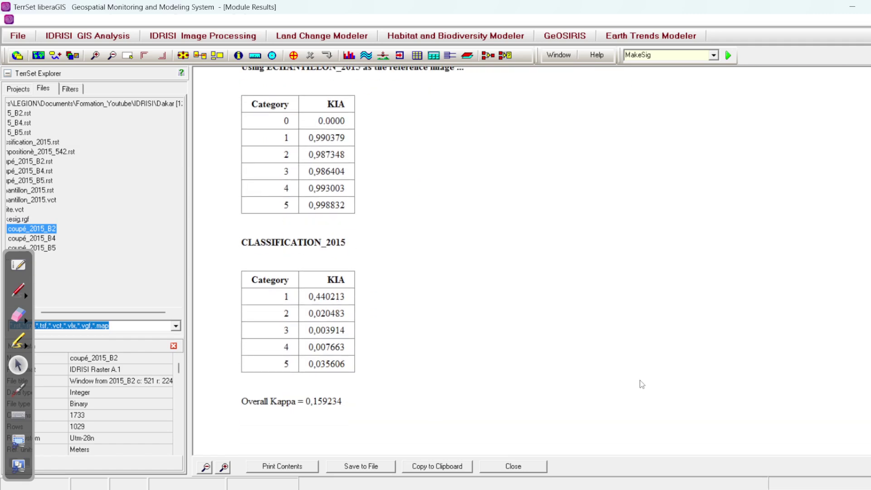
pyautogui.scroll(10, 641, 383)
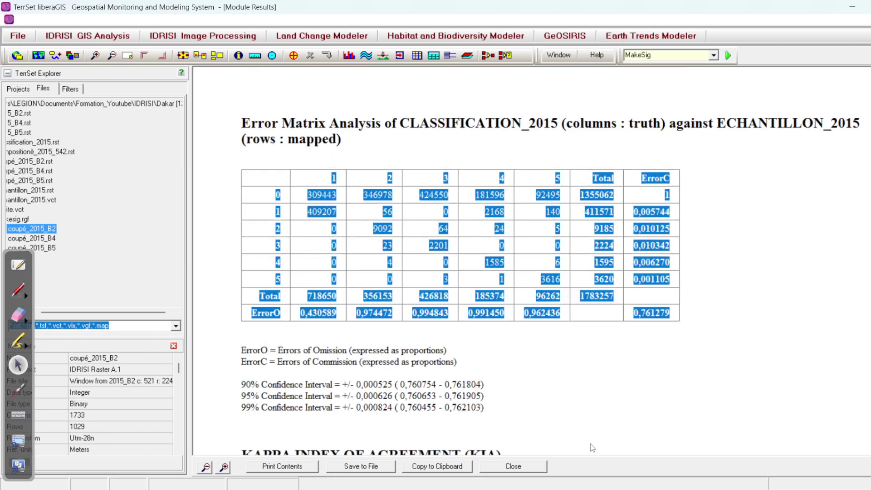
pyautogui.click(518, 467)
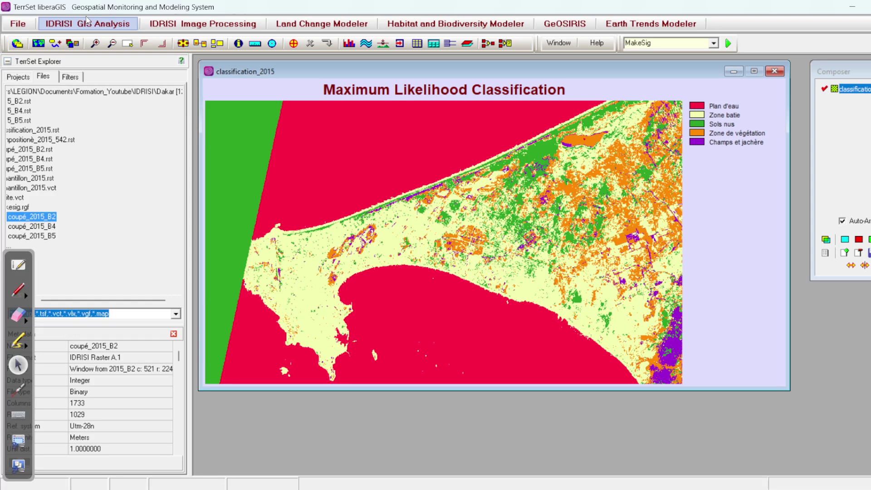
# Launch the AREA module for area calculation.
pyautogui.click(668, 42)
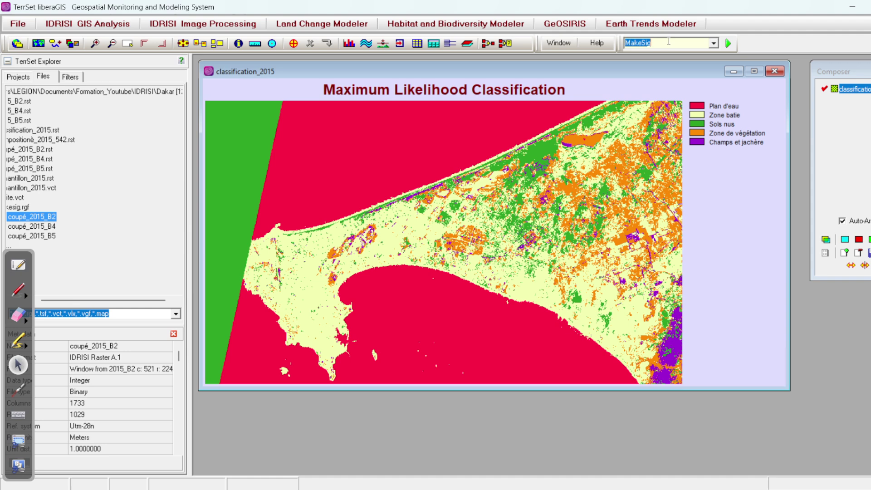
pyautogui.write('Allocaterea')
pyautogui.press('BackSpace')
pyautogui.press('BackSpace')
pyautogui.press('BackSpace')
pyautogui.press('BackSpace')
pyautogui.press('BackSpace')
pyautogui.press('BackSpace')
pyautogui.press('BackSpace')
pyautogui.press('BackSpace')
pyautogui.press('BackSpace')
pyautogui.write('Area')
pyautogui.press('Return')
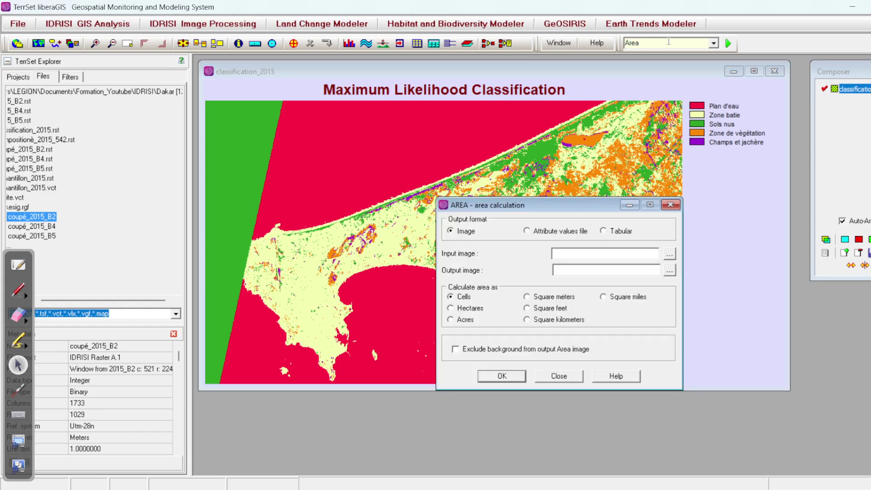
# Calculate the class areas of classification_2015 in hectares with tabular output.
pyautogui.click(669, 254)
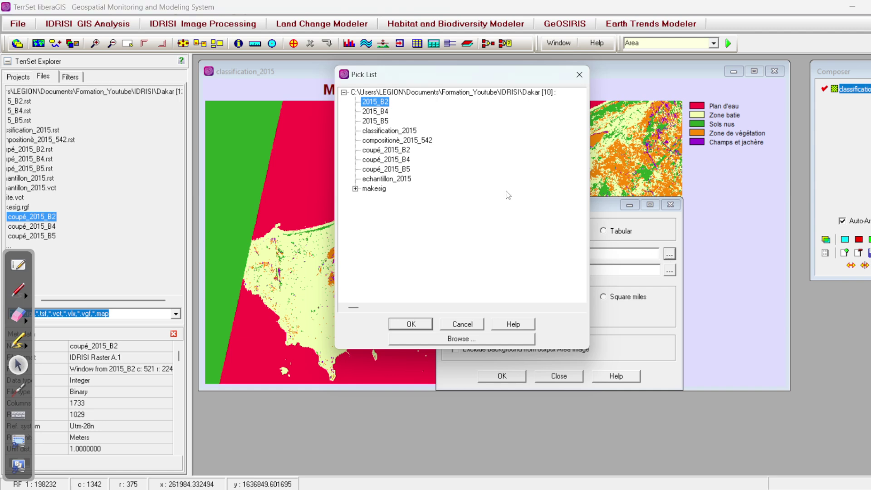
pyautogui.click(387, 131)
pyautogui.click(421, 324)
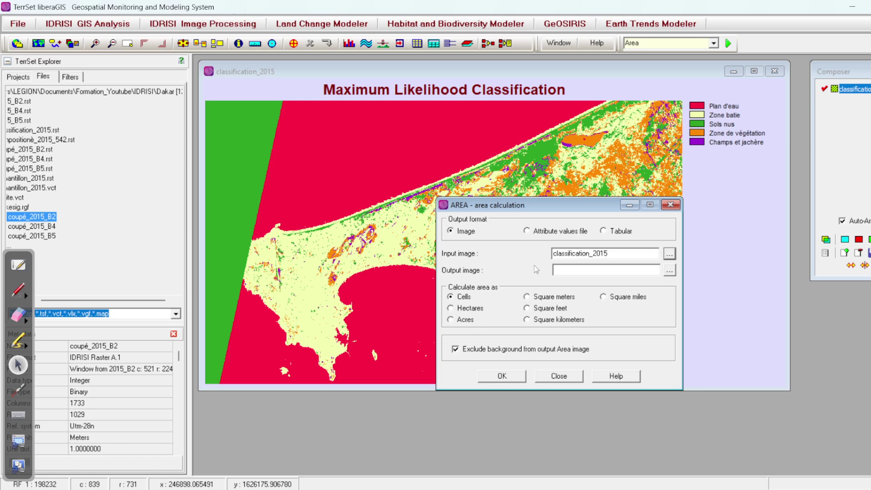
pyautogui.click(551, 234)
pyautogui.click(611, 234)
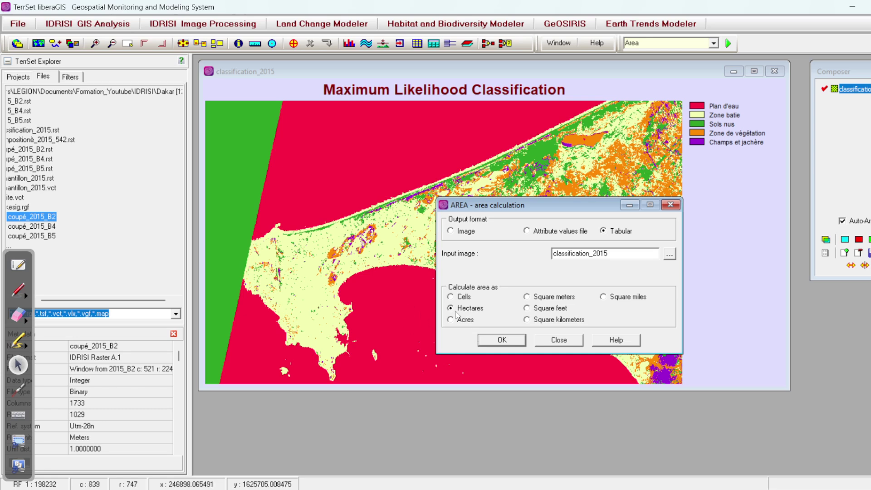
pyautogui.click(501, 341)
# Examine the hectares listed for each land-cover category, and close the area results and the AREA dialog.
pyautogui.moveTo(553, 127); pyautogui.dragTo(481, 62)
pyautogui.moveTo(382, 181); pyautogui.dragTo(556, 254)
pyautogui.click(546, 219)
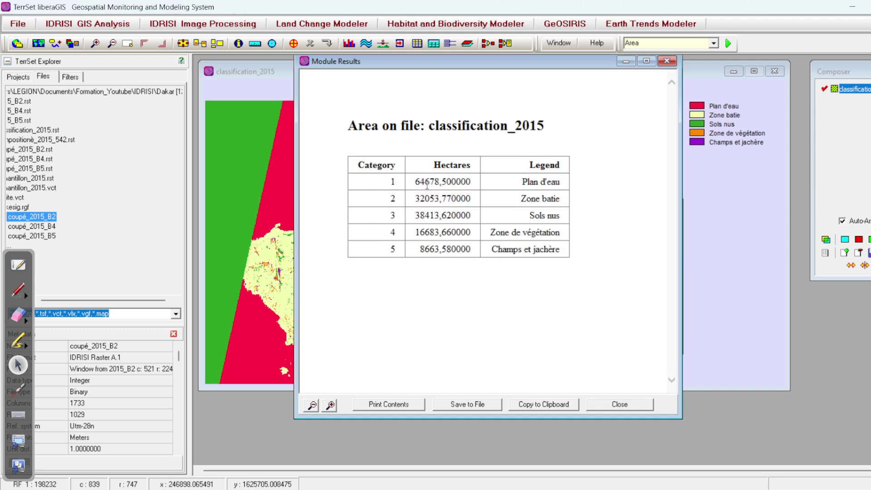
pyautogui.moveTo(397, 181); pyautogui.dragTo(556, 262)
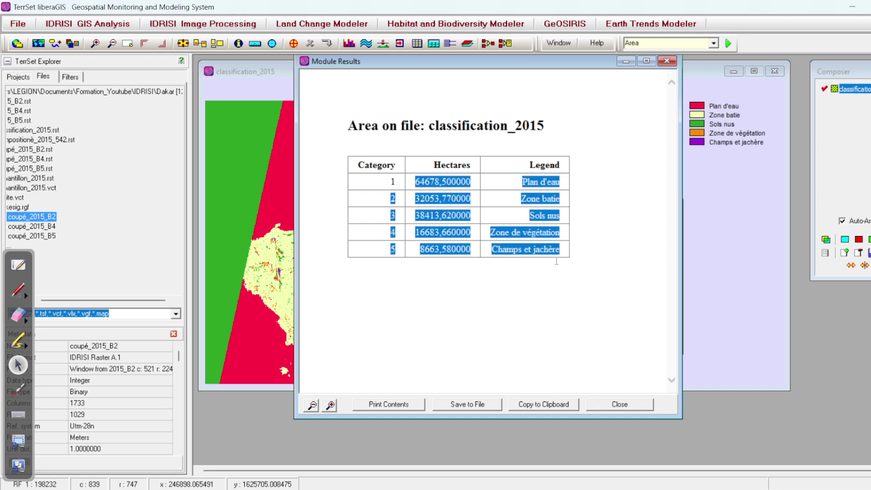
pyautogui.click(536, 357)
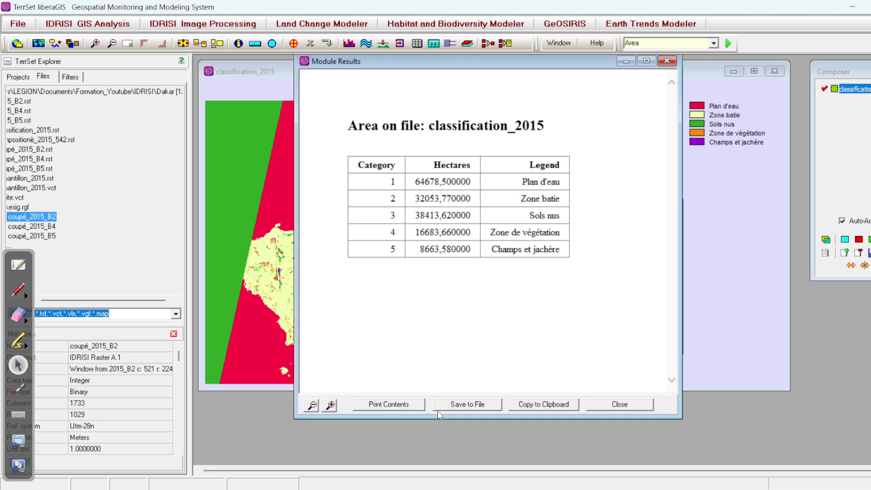
pyautogui.click(667, 60)
pyautogui.click(670, 205)
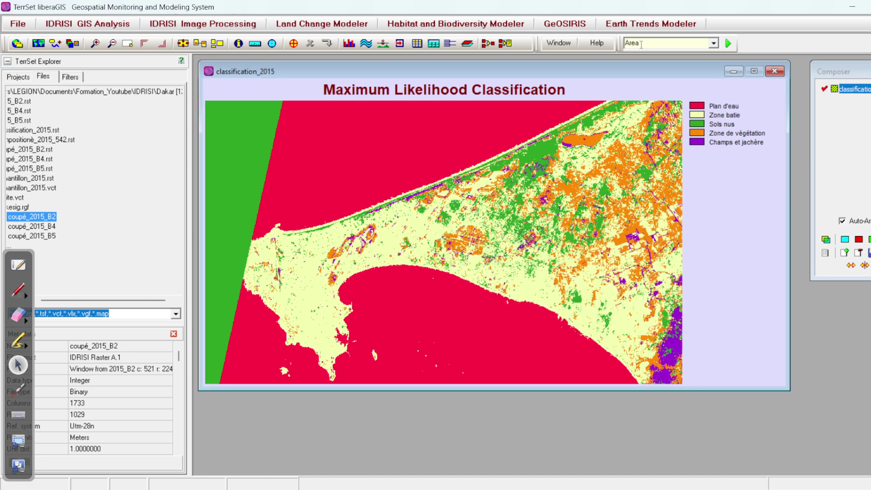
pyautogui.click(652, 44)
pyautogui.write('Histograme')
pyautogui.press('BackSpace')
pyautogui.press('BackSpace')
pyautogui.press('BackSpace')
pyautogui.write('am')
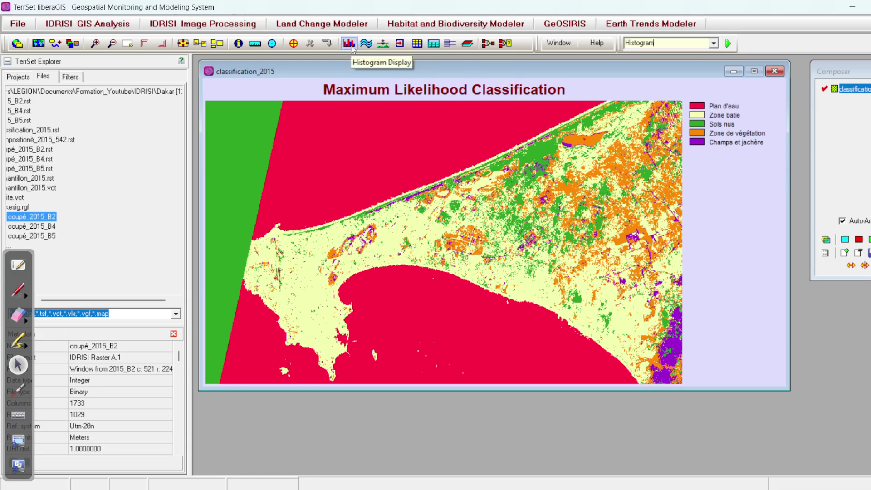
pyautogui.click(350, 46)
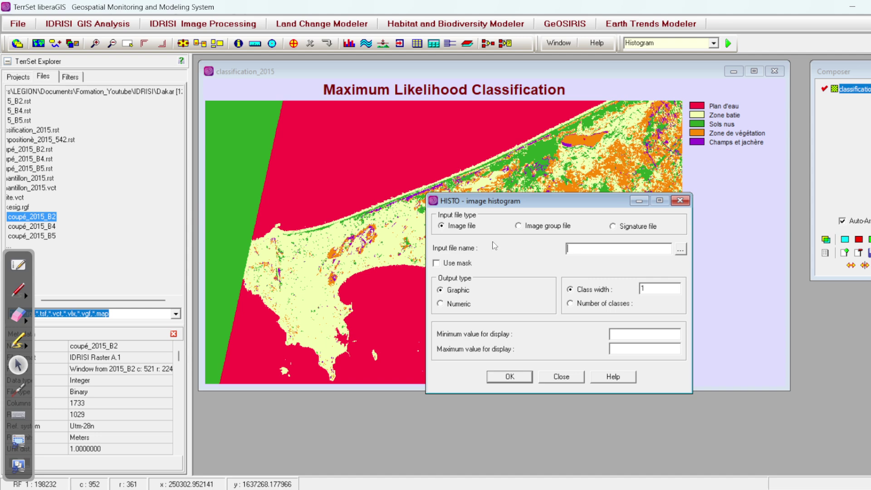
pyautogui.click(680, 201)
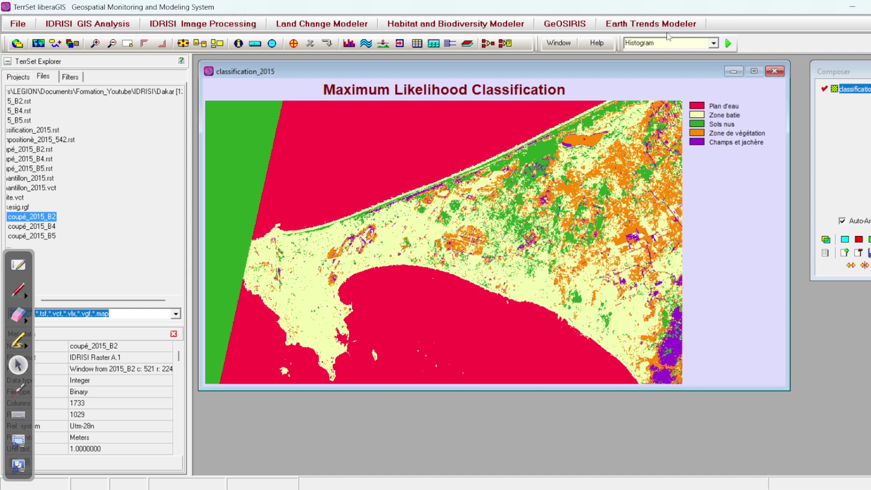
# Run the HISTO module on classification_2015 with graphic output, a class width of 1 and a display range of 1 to 5.
pyautogui.click(674, 45)
pyautogui.write('Histo')
pyautogui.press('Return')
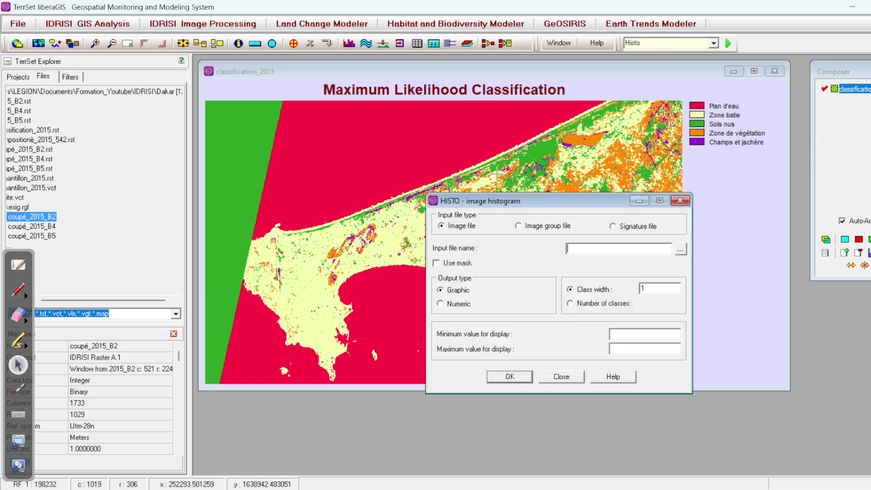
pyautogui.moveTo(513, 201); pyautogui.dragTo(356, 91)
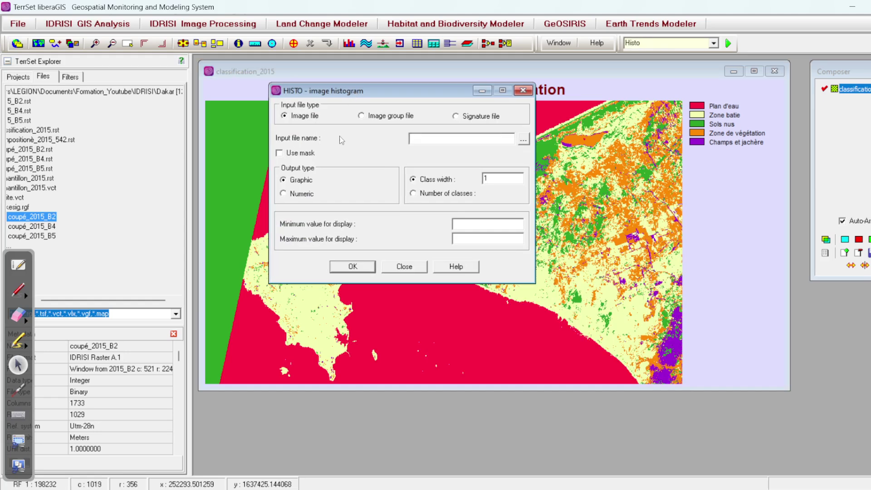
pyautogui.click(523, 139)
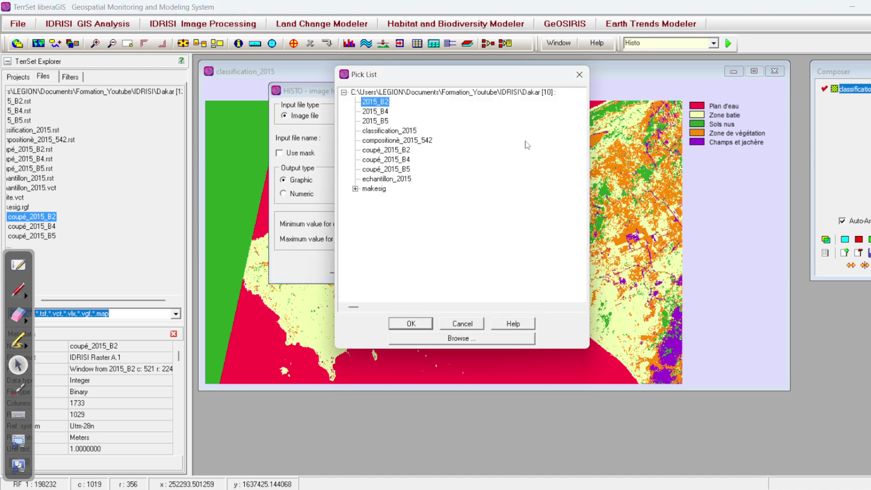
pyautogui.click(389, 131)
pyautogui.click(411, 323)
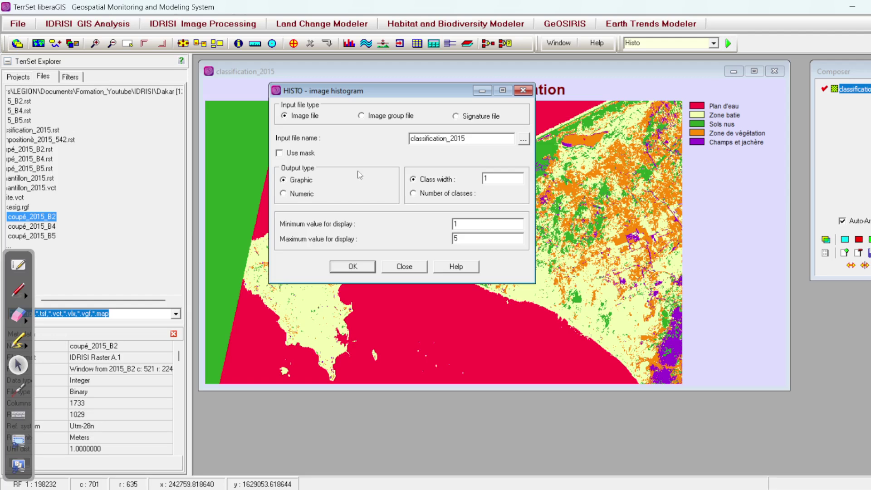
pyautogui.click(355, 268)
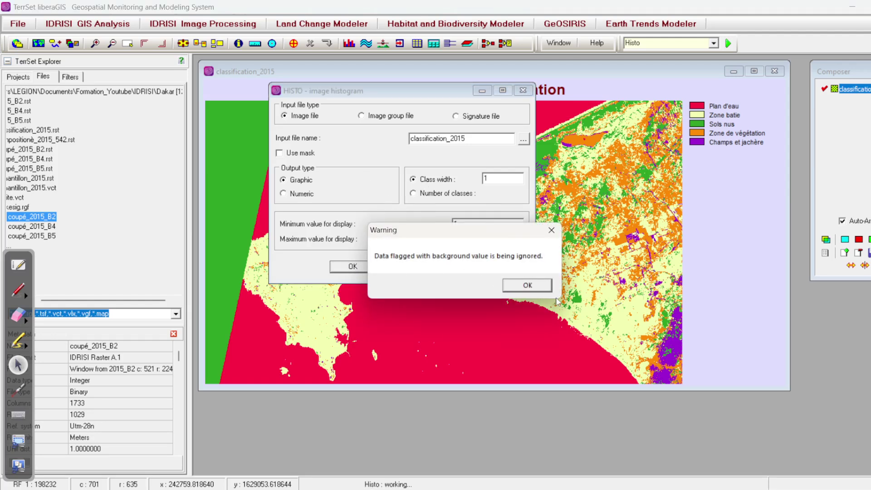
pyautogui.click(530, 286)
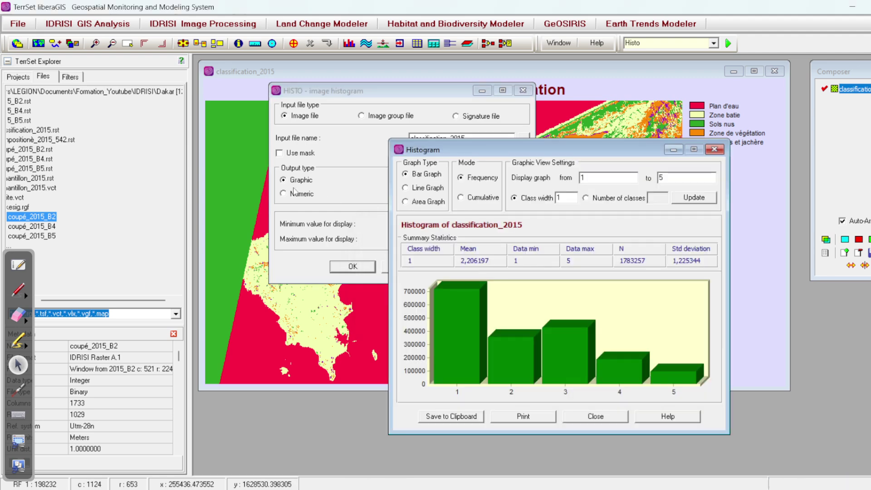
# View the histogram of classification_2015 as line, area and bar graphs, including in cumulative mode.
pyautogui.moveTo(540, 153); pyautogui.dragTo(518, 73)
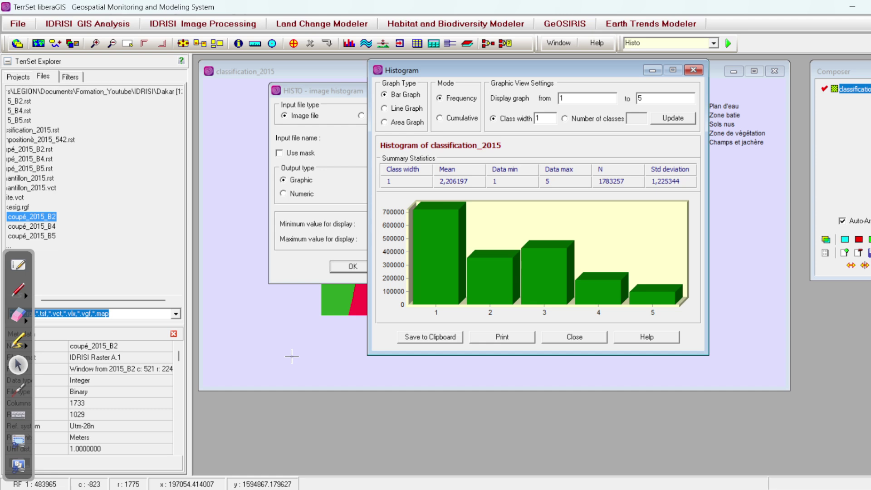
pyautogui.click(405, 108)
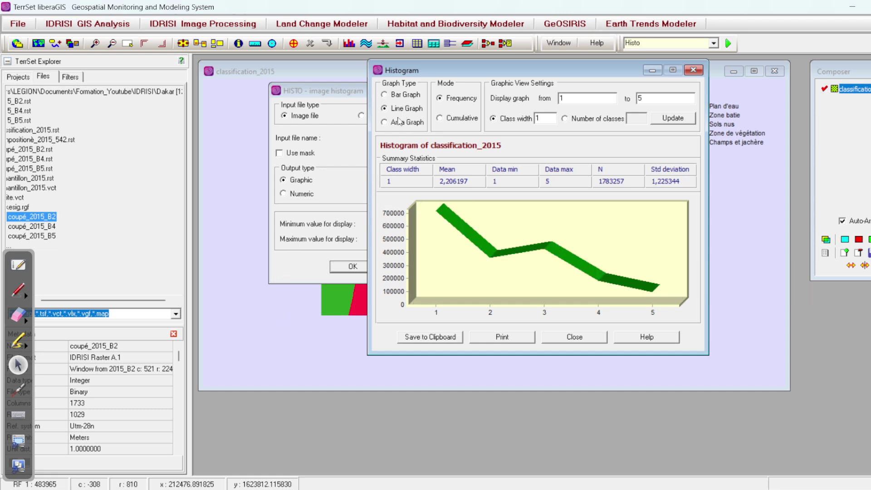
pyautogui.click(399, 121)
pyautogui.click(451, 118)
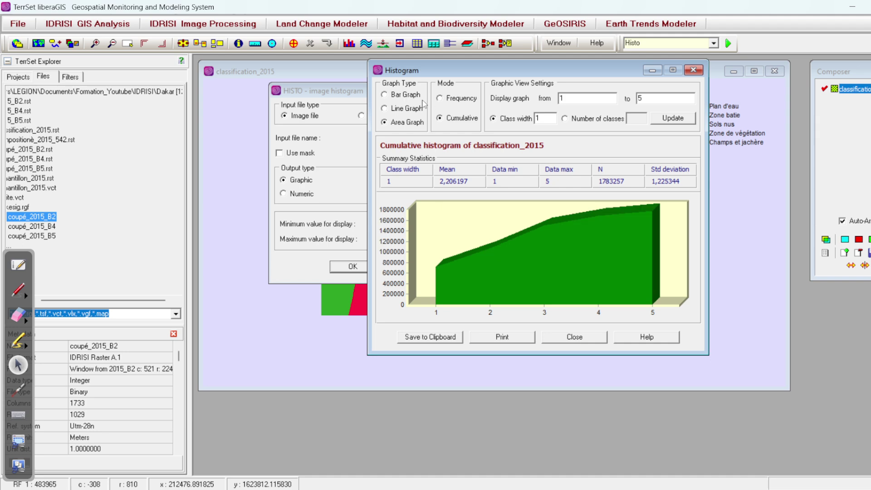
pyautogui.click(400, 109)
pyautogui.click(397, 95)
pyautogui.click(598, 120)
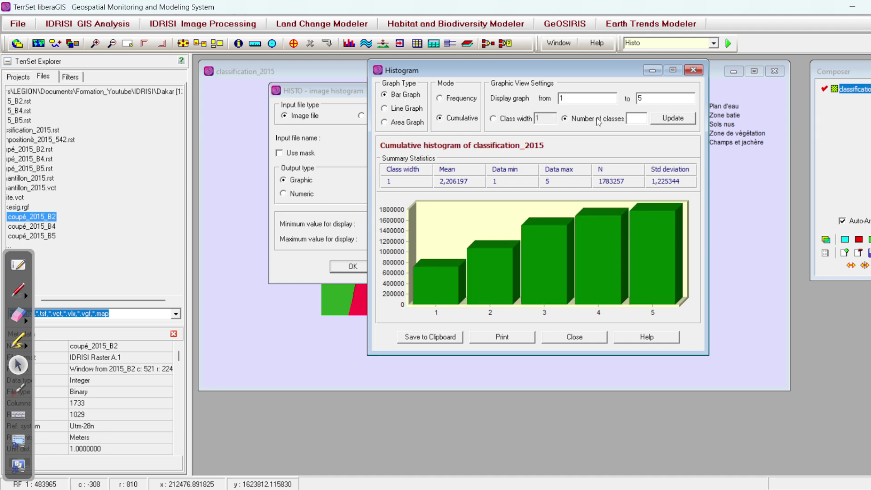
# Separate the overlapping histogram windows and close both the HISTO dialog and the histogram.
pyautogui.moveTo(505, 66); pyautogui.dragTo(642, 118)
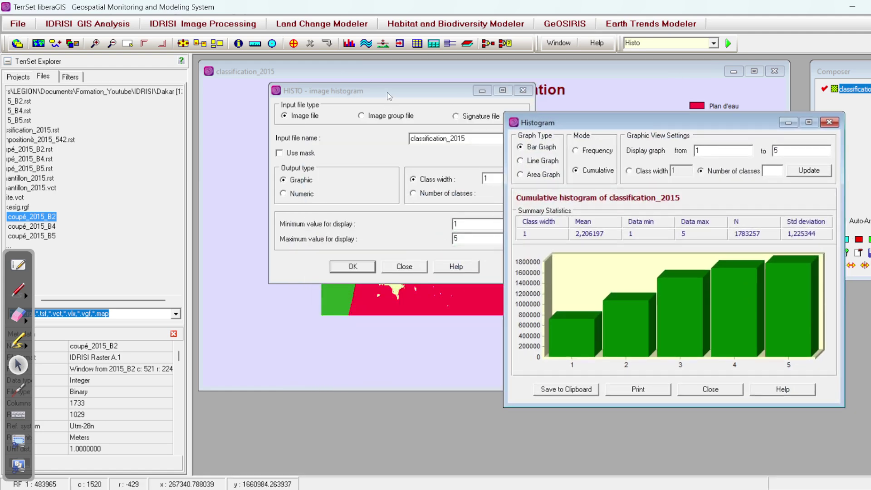
pyautogui.moveTo(388, 91); pyautogui.dragTo(312, 125)
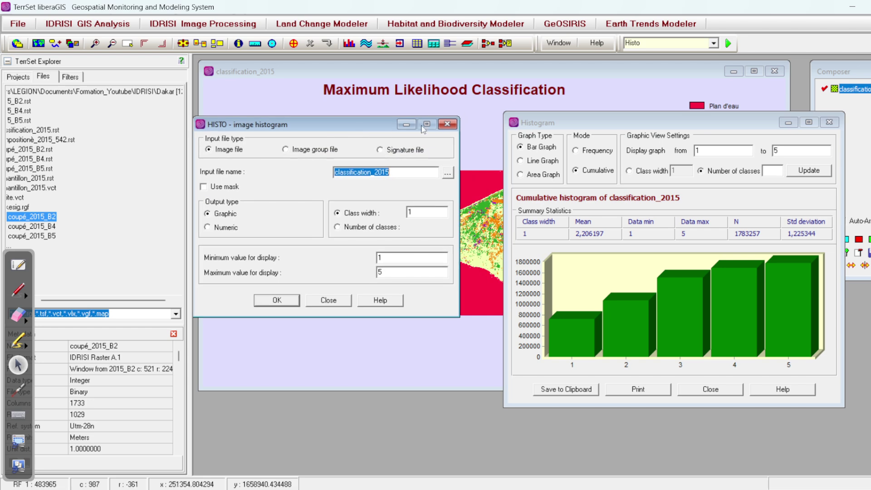
pyautogui.click(448, 124)
pyautogui.click(829, 122)
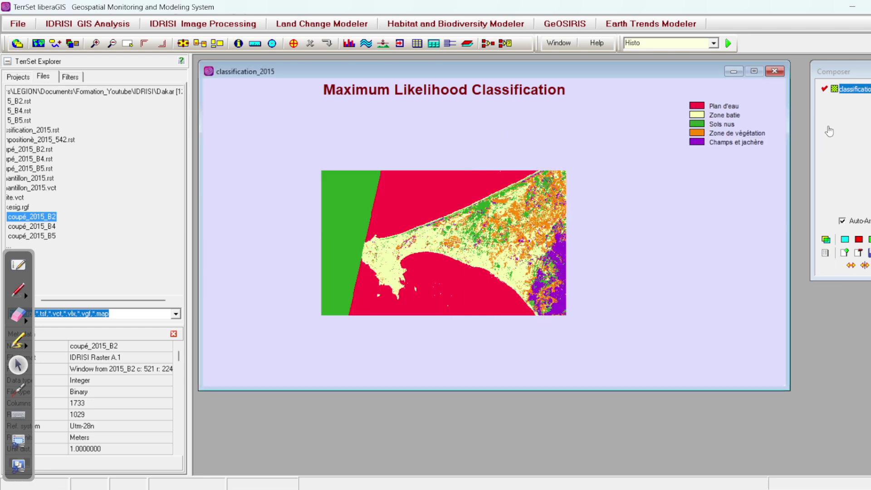
# Inspect the land-cover classes on the classification_2015 map at closer zoom levels.
pyautogui.scroll(2, 463, 218)
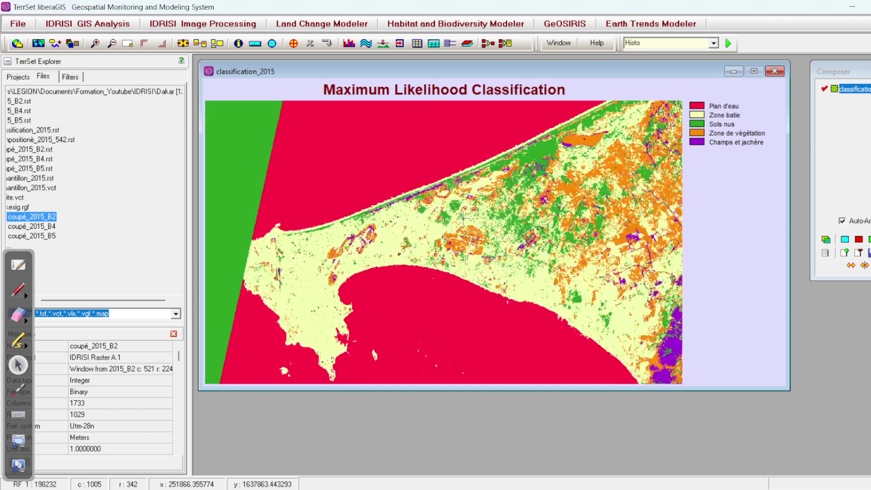
pyautogui.scroll(2, 463, 218)
pyautogui.scroll(-3, 497, 205)
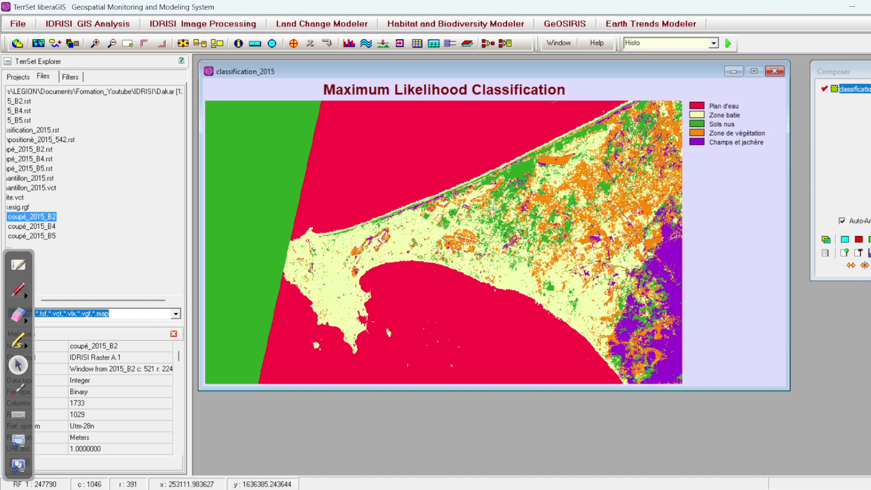
pyautogui.click(94, 24)
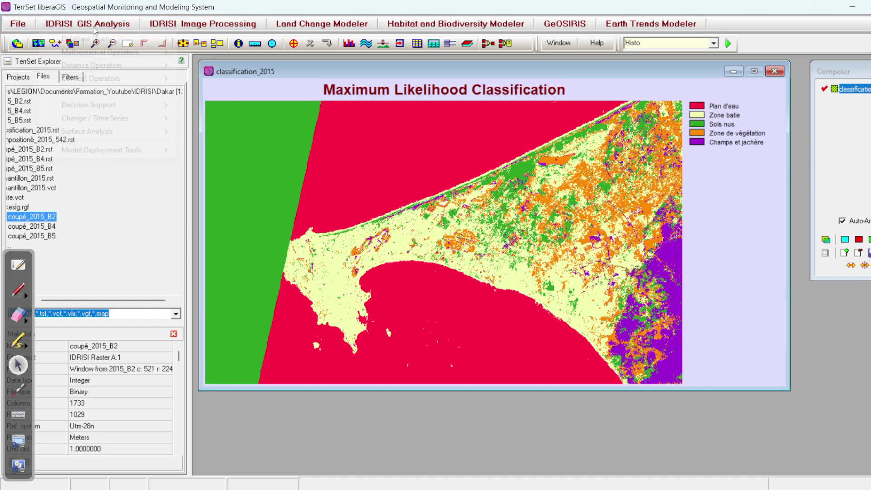
pyautogui.click(195, 27)
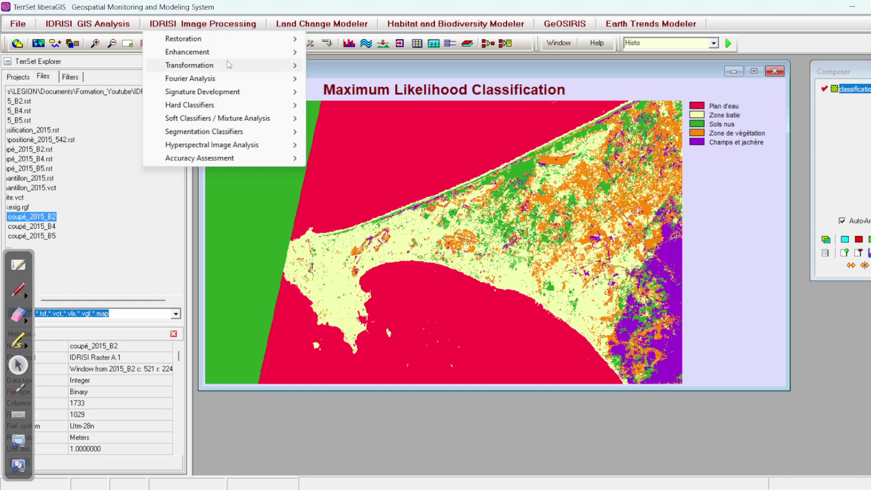
pyautogui.moveTo(228, 64)
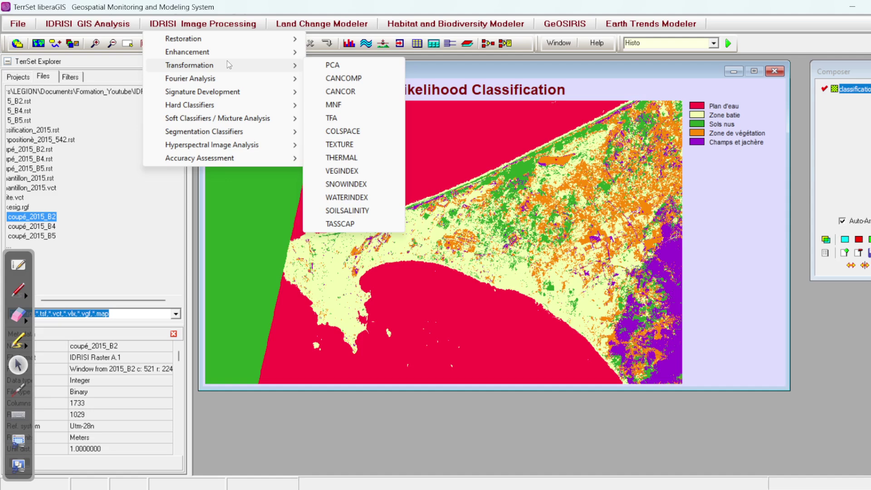
# Open the CROSSTAB cross-tabulation module and reposition its dialog over the classification map.
pyautogui.click(681, 43)
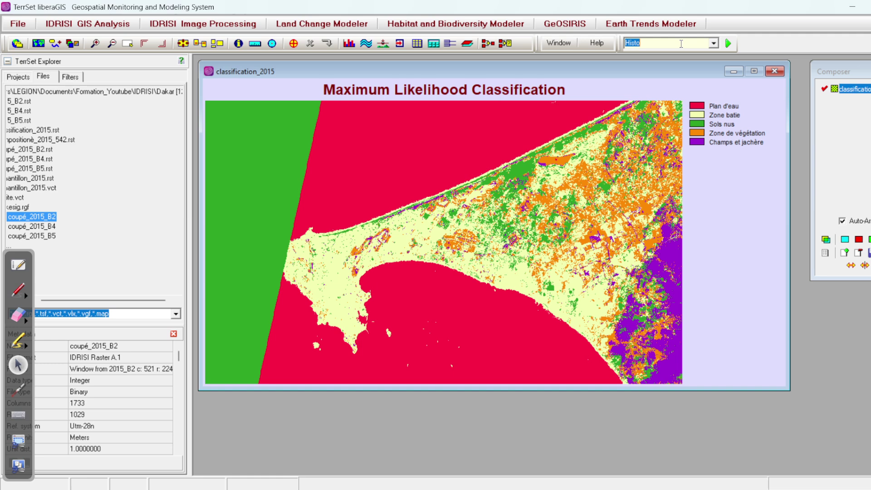
pyautogui.write('CrossTab')
pyautogui.press('Return')
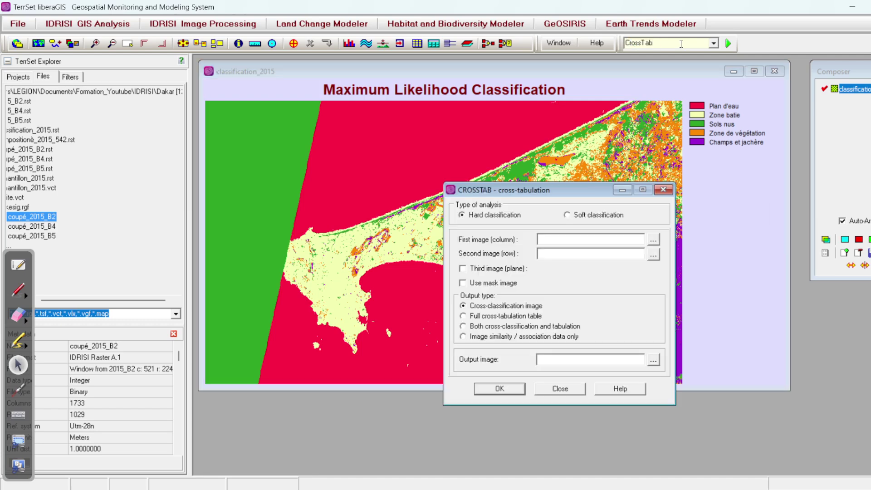
pyautogui.moveTo(564, 190); pyautogui.dragTo(466, 169)
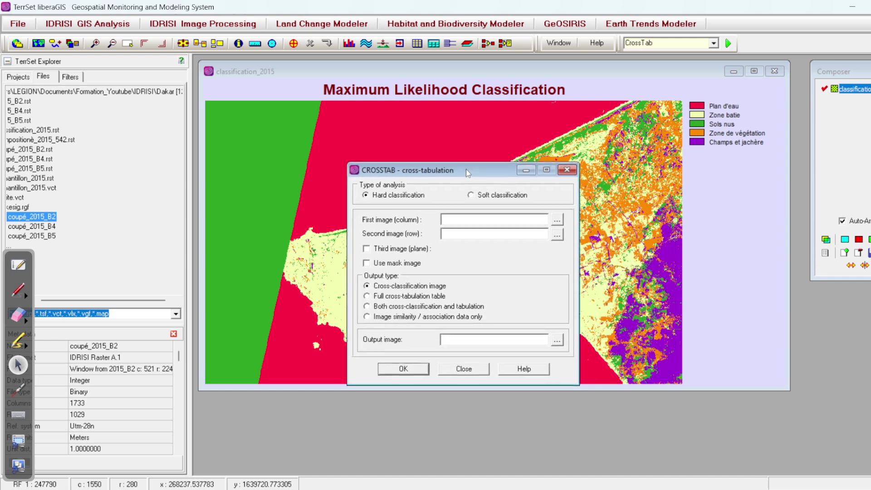
pyautogui.click(481, 220)
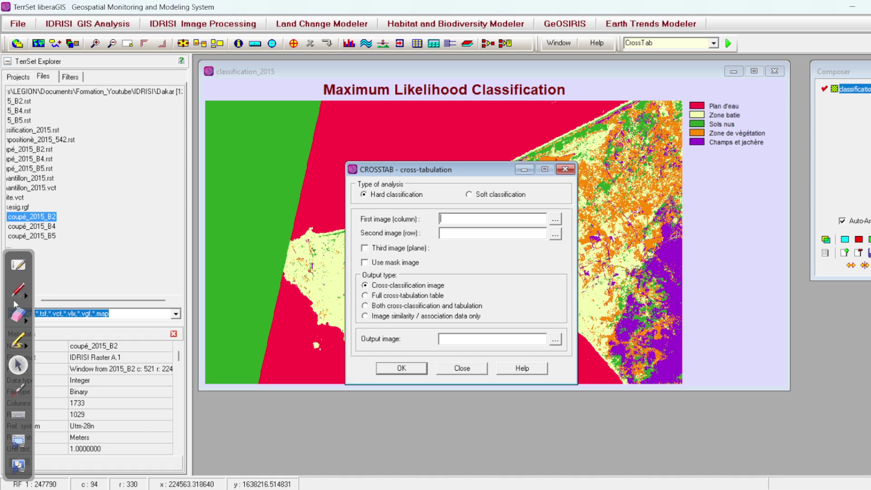
pyautogui.moveTo(465, 169); pyautogui.dragTo(409, 126)
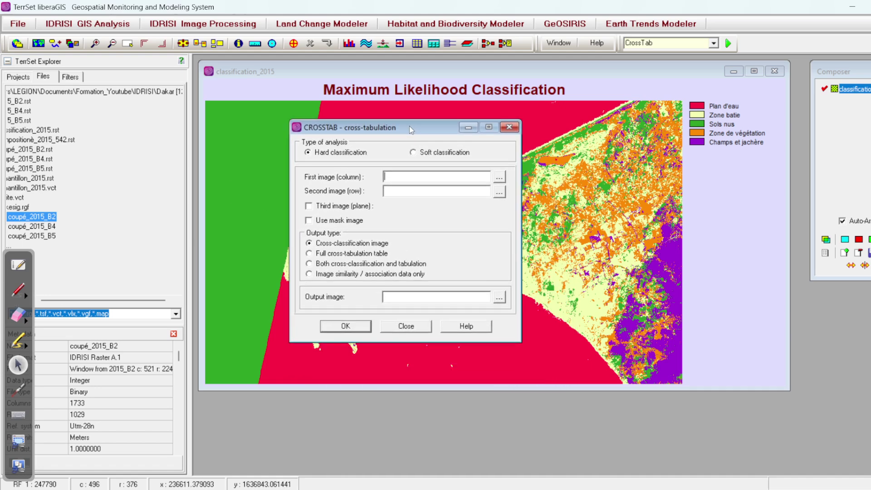